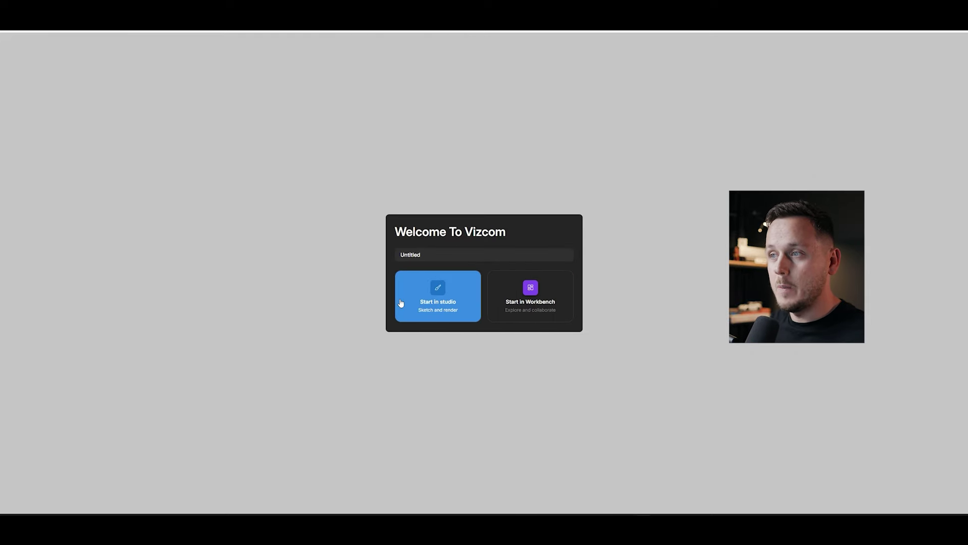
Create a new Studio file by uploading the car sketch image sketch 2.jpg.
left_click(430, 293)
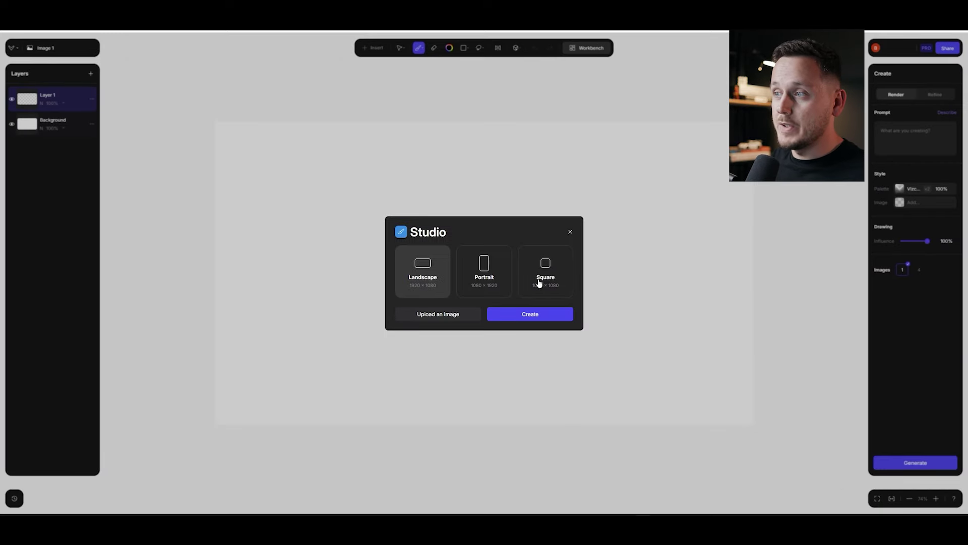
left_click(434, 315)
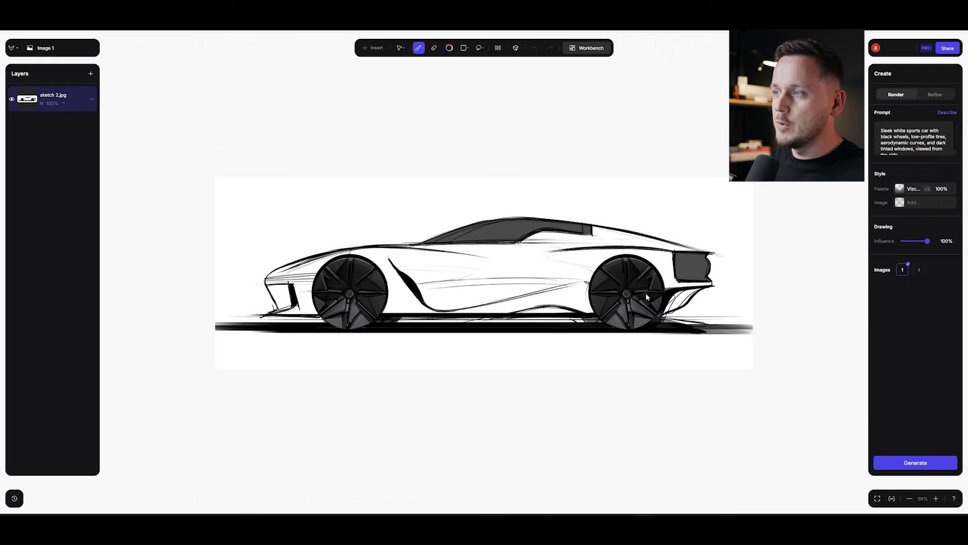
Examine the car sketch's linework, windows and wheels up close and read through the full render prompt.
scroll(541, 229, "up", 6)
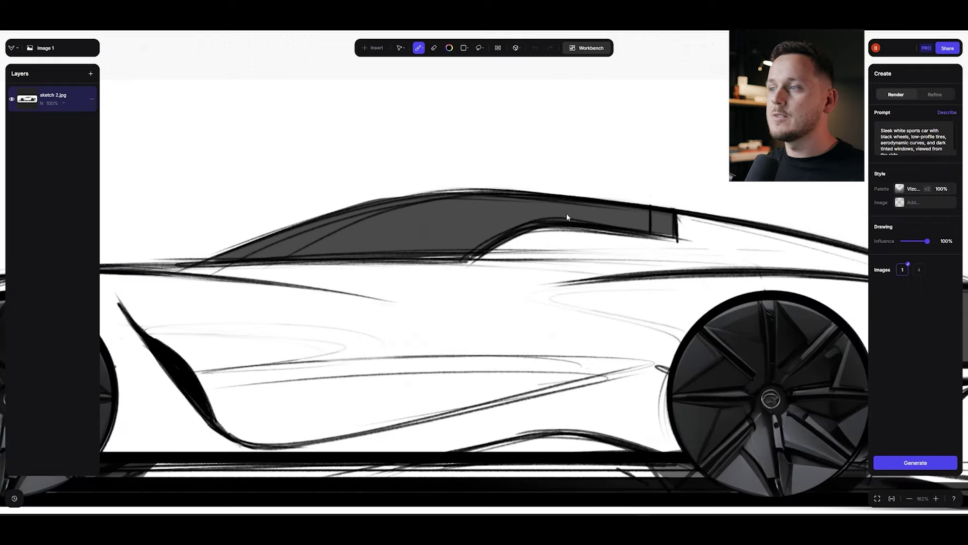
scroll(568, 219, "down", 6)
scroll(569, 225, "down", 1)
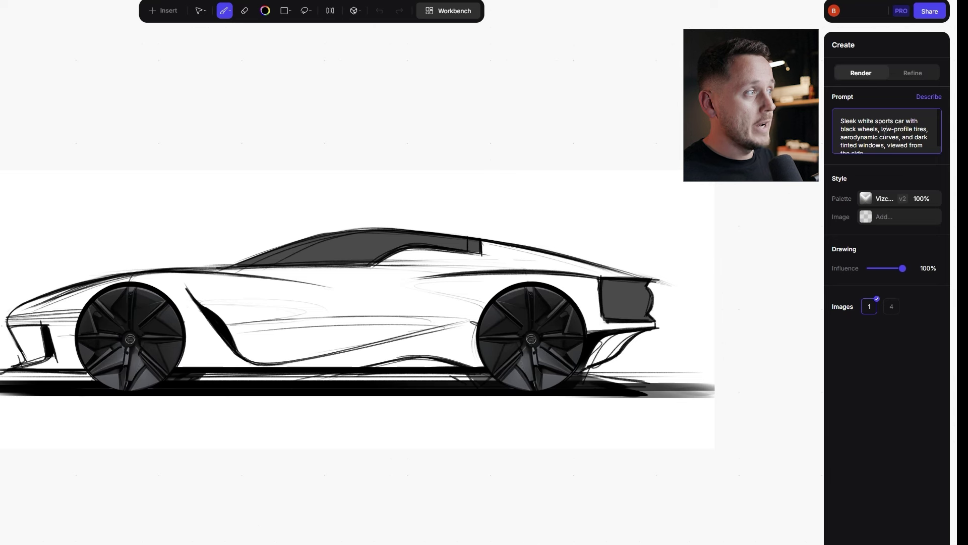
scroll(893, 135, "down", 1)
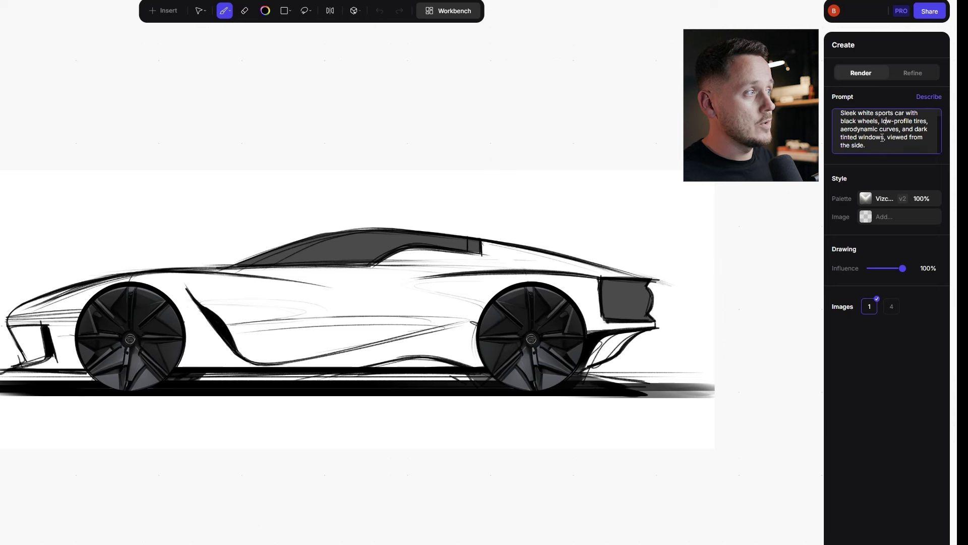
scroll(867, 136, "up", 1)
scroll(872, 123, "down", 1)
scroll(857, 141, "up", 1)
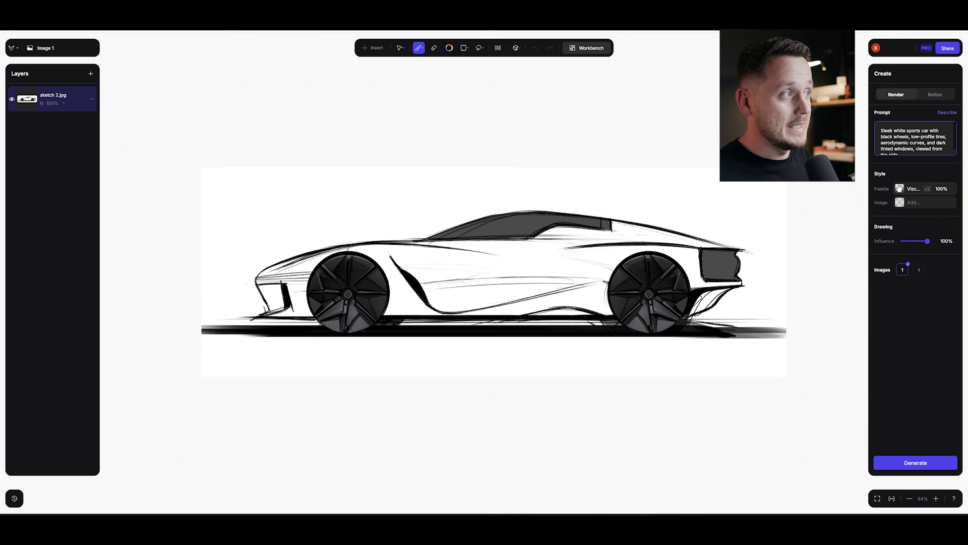
Generate four renders of the sketch using the Vizcom General palette.
left_click(930, 188)
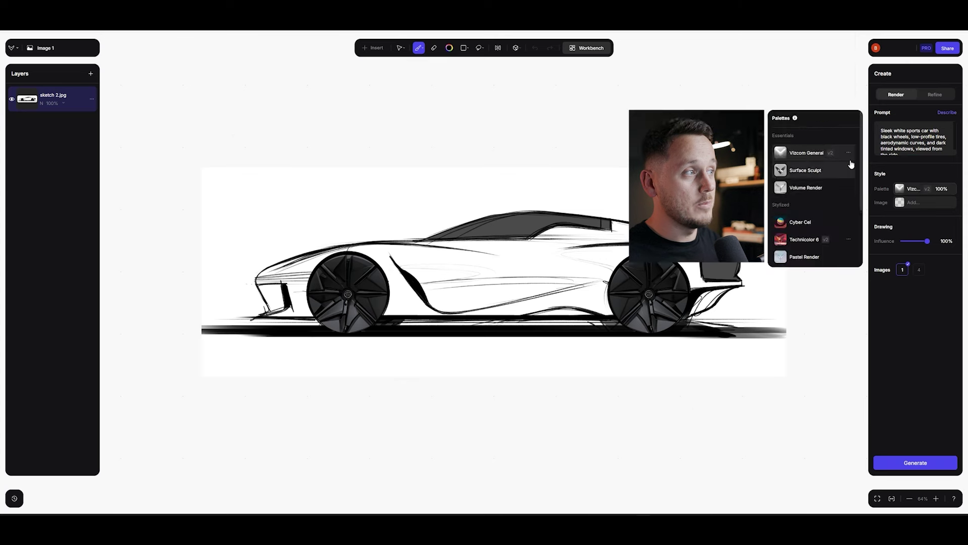
left_click(834, 151)
left_click(919, 268)
left_click(894, 463)
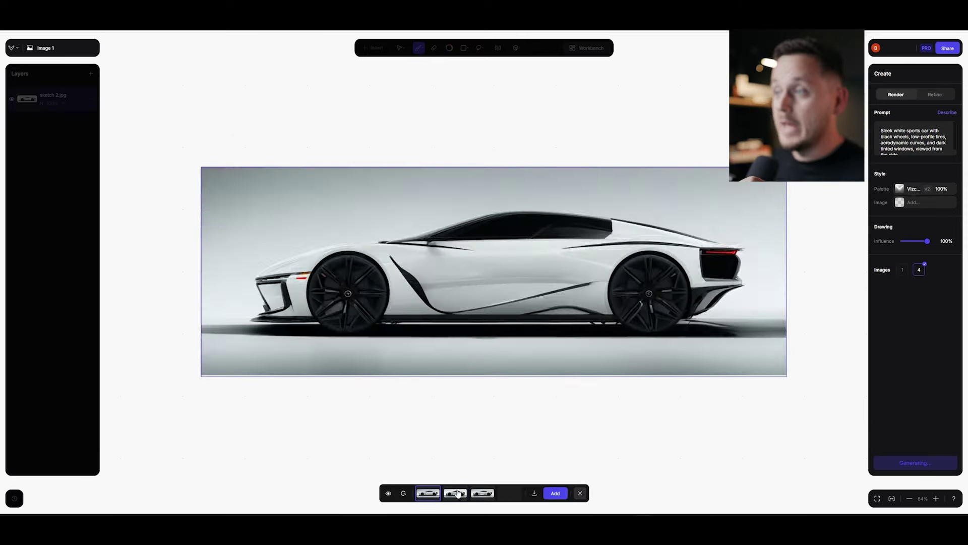
Compare the white car renders, add the second one as a layer and close the results.
left_click(456, 492)
left_click(483, 492)
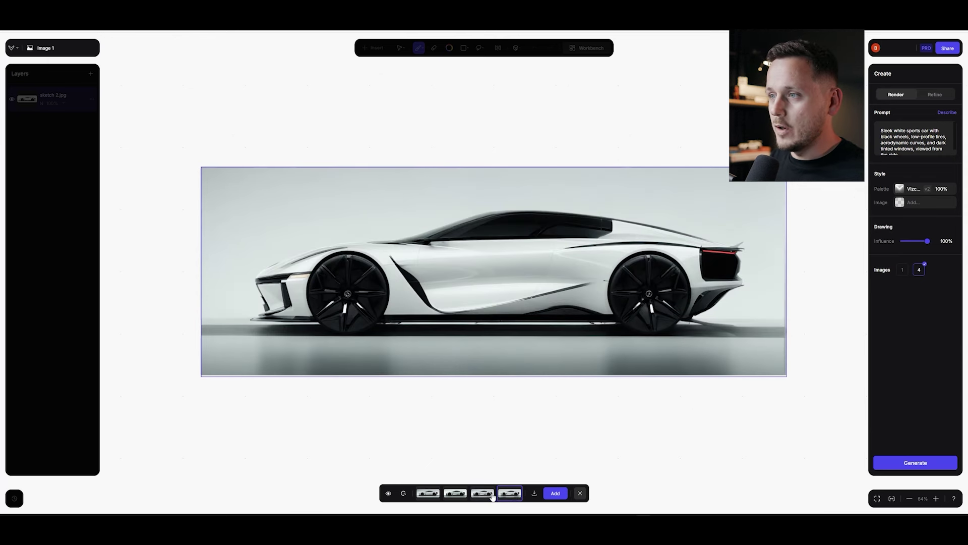
left_click(449, 494)
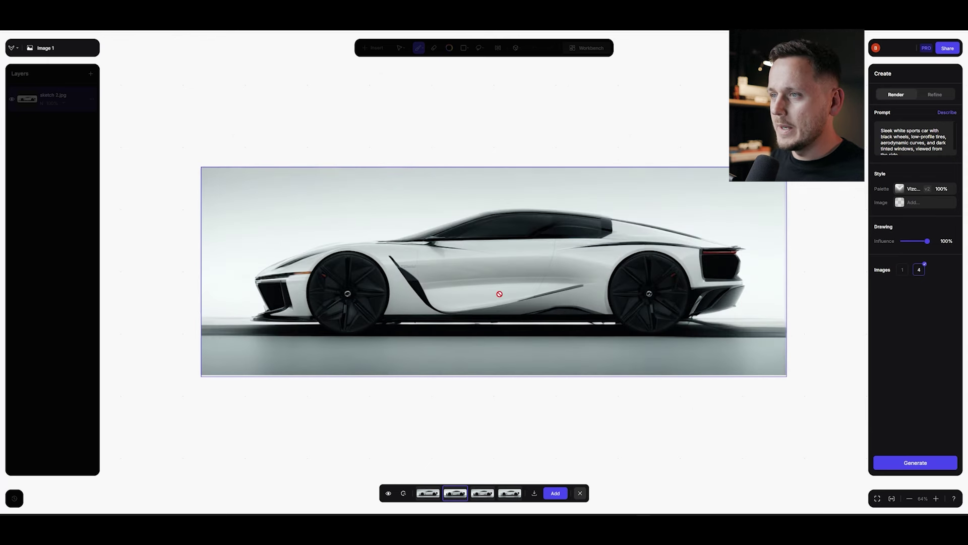
left_click(556, 492)
left_click(579, 492)
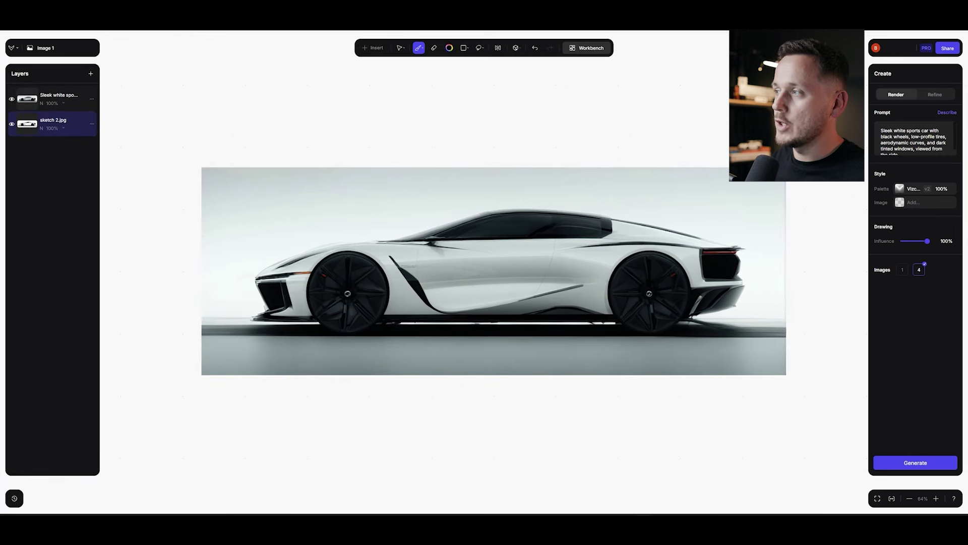
Hide the white render layer and generate four images from the sketch with the Exterior palette at 85% drawing influence.
left_click(11, 99)
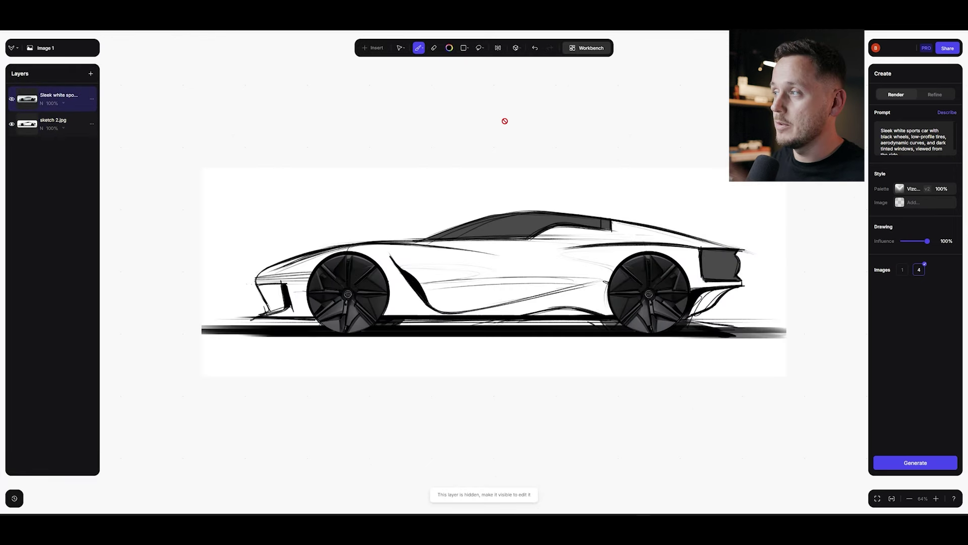
left_click(913, 189)
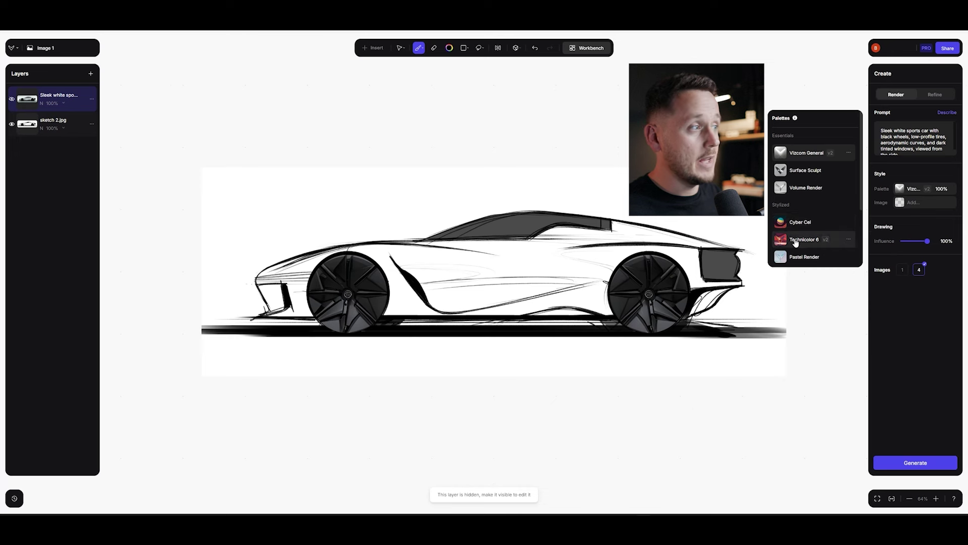
scroll(816, 244, "down", 2)
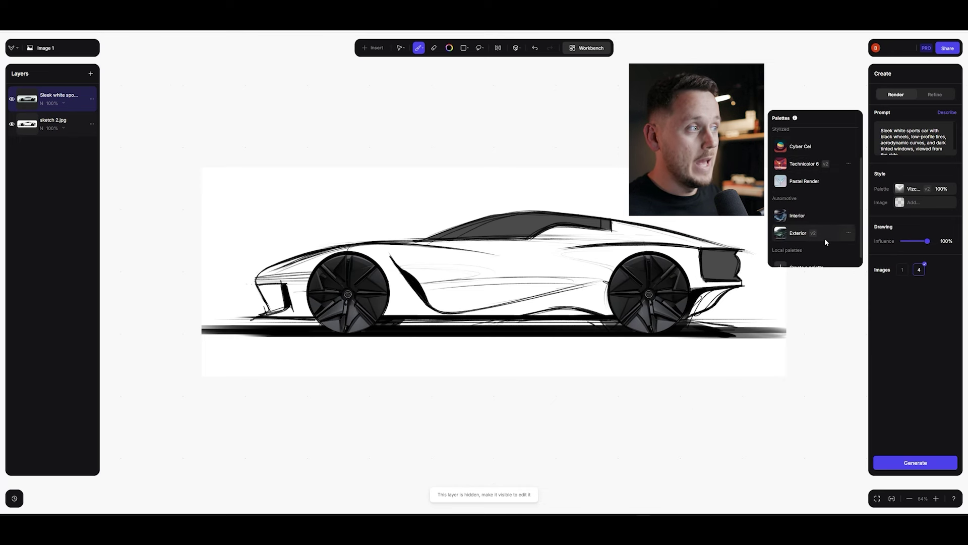
left_click(817, 233)
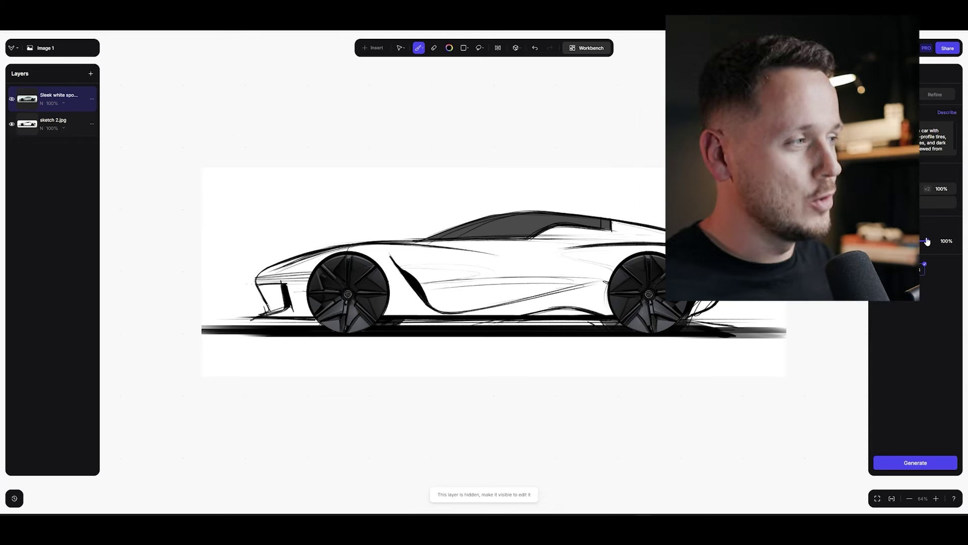
left_click_drag(928, 244, 926, 243)
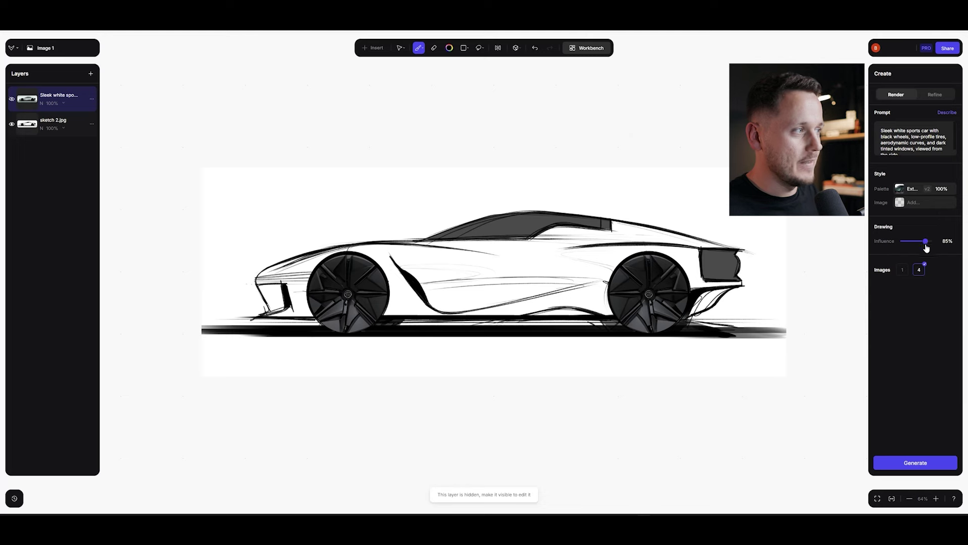
left_click(916, 462)
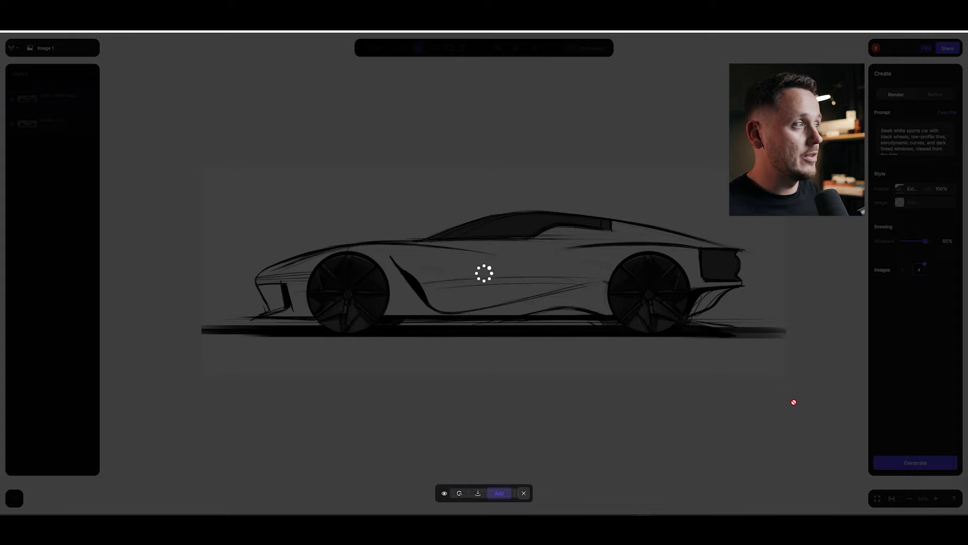
Compare the Exterior renders, add the first bronze car and the third magenta car as layers, and close the results.
left_click(460, 492)
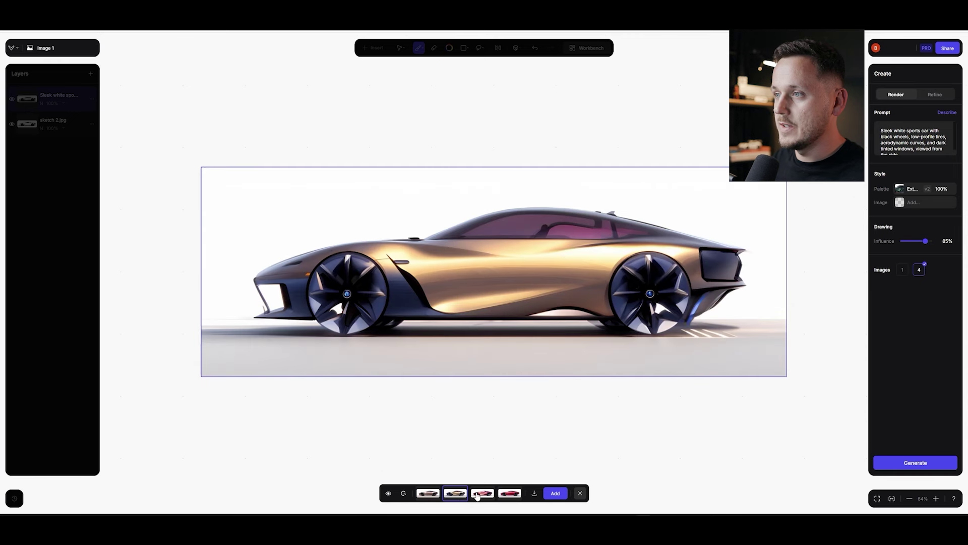
left_click(477, 496)
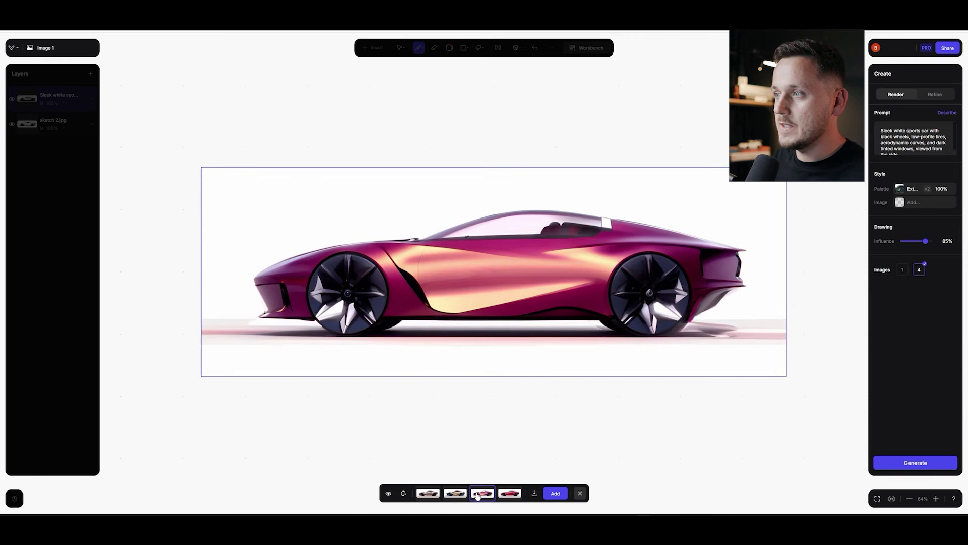
left_click(515, 494)
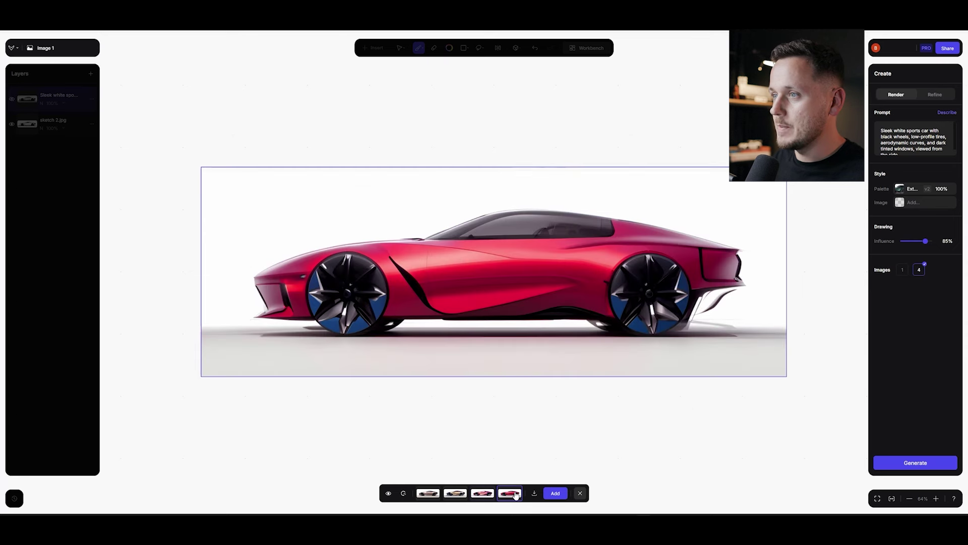
left_click(459, 492)
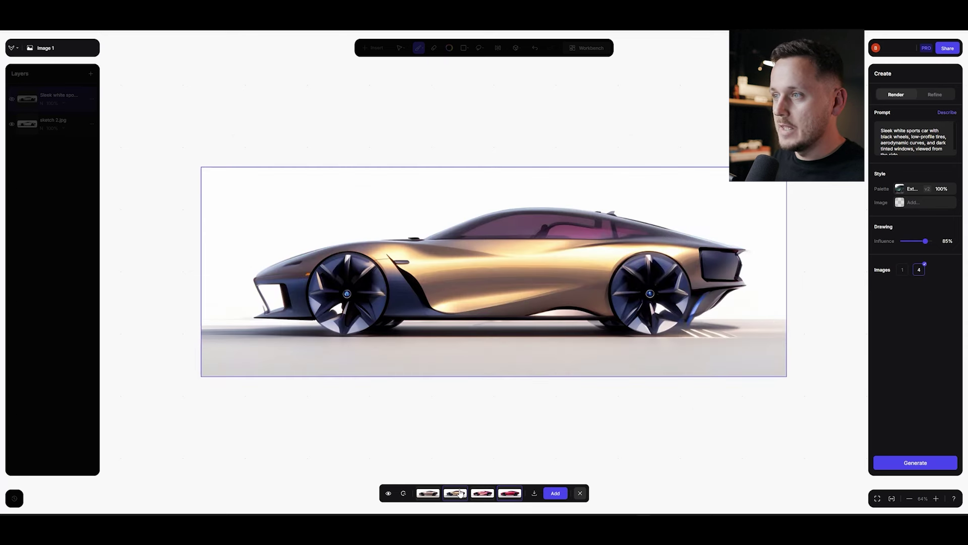
left_click(432, 494)
left_click(480, 493)
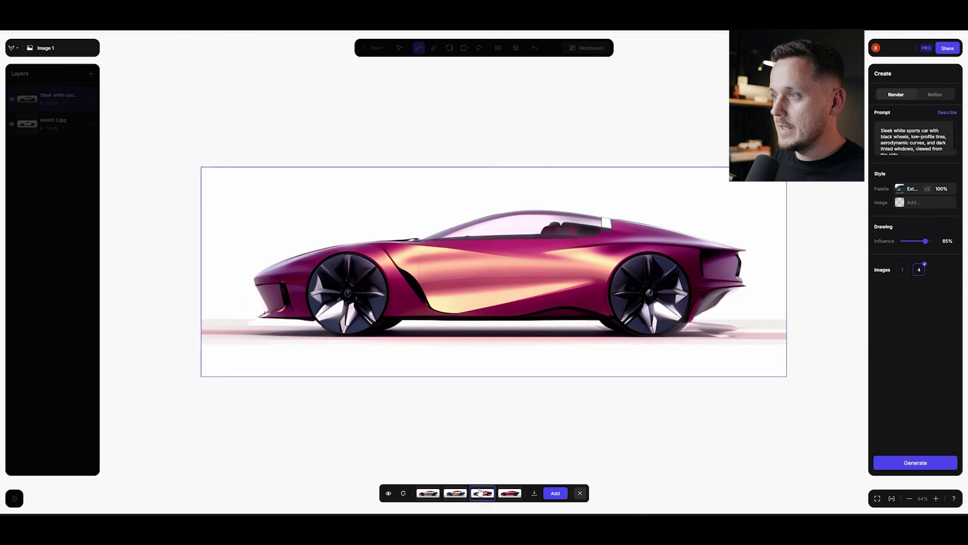
left_click(431, 494)
left_click(553, 494)
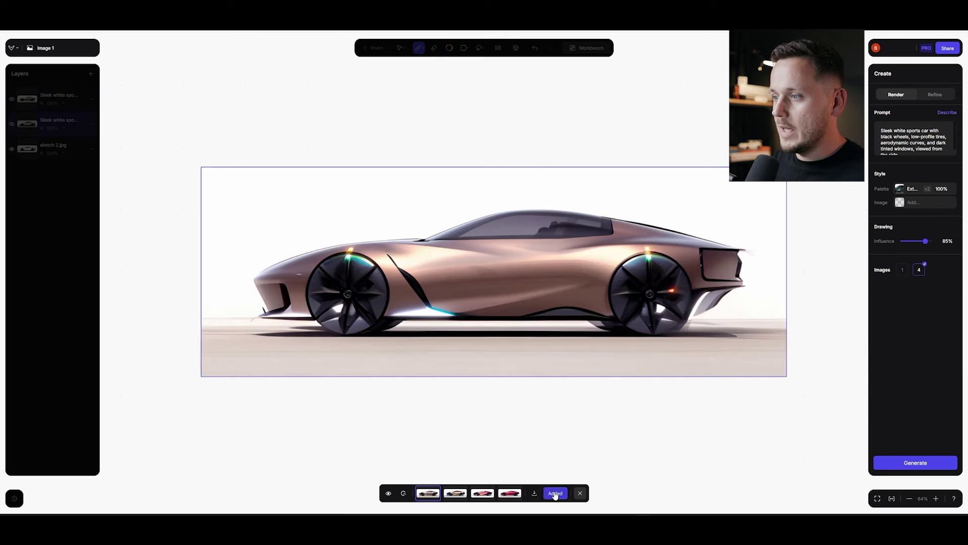
left_click(553, 493)
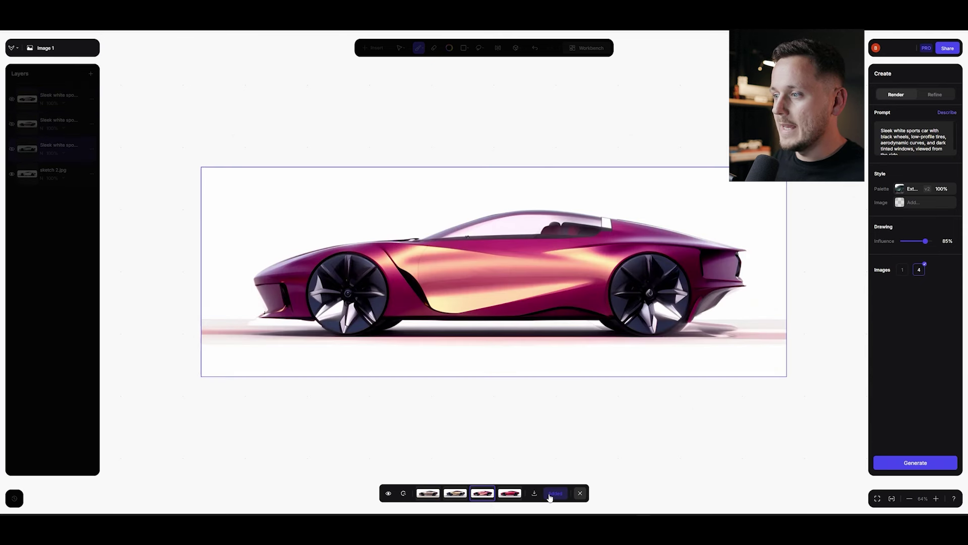
left_click(580, 494)
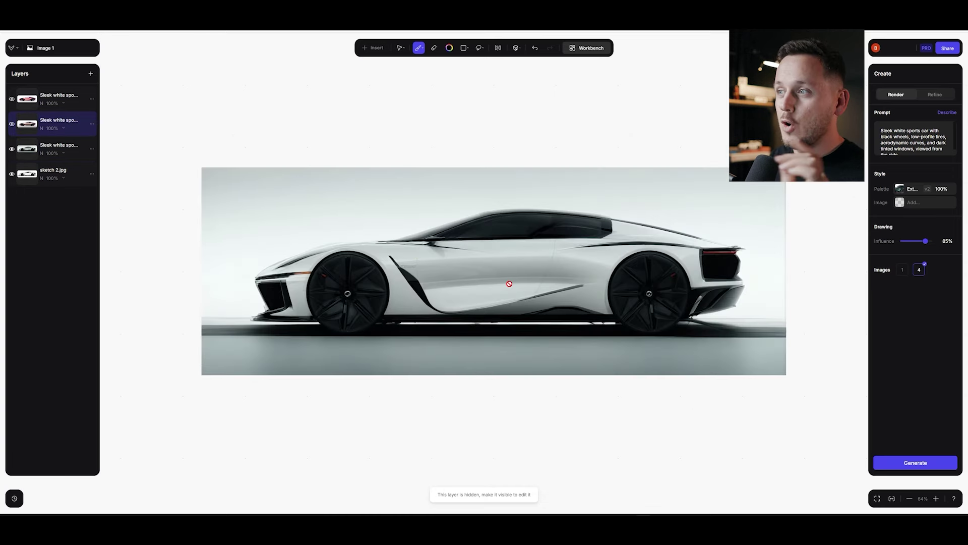
Inspect the white render's rear side window up close and compare it with the sketch underneath.
scroll(592, 232, "up", 5)
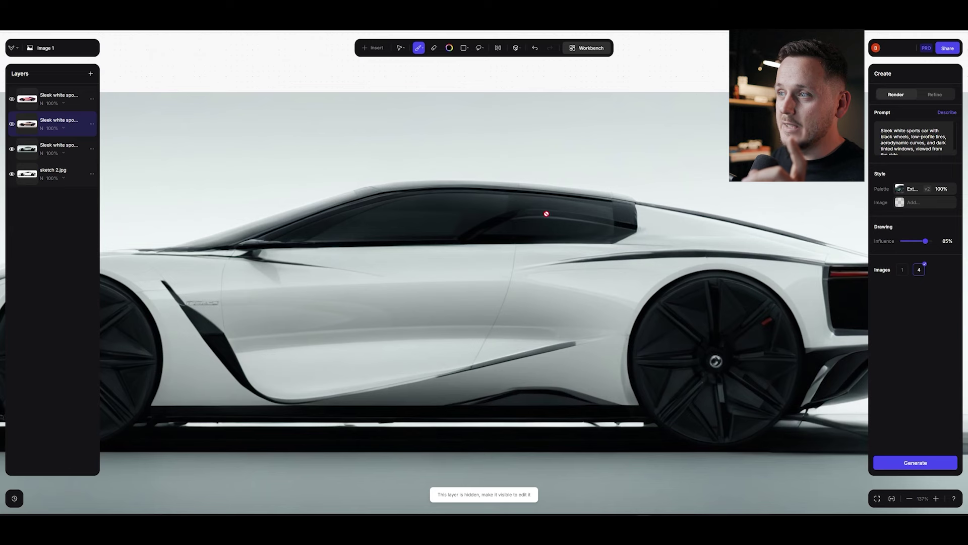
scroll(462, 245, "down", 3)
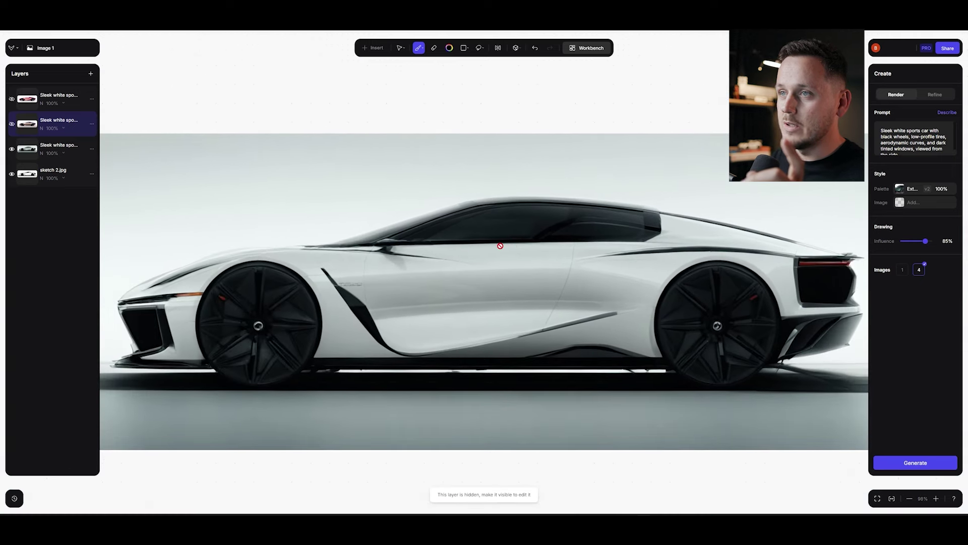
left_click(12, 149)
left_click(11, 149)
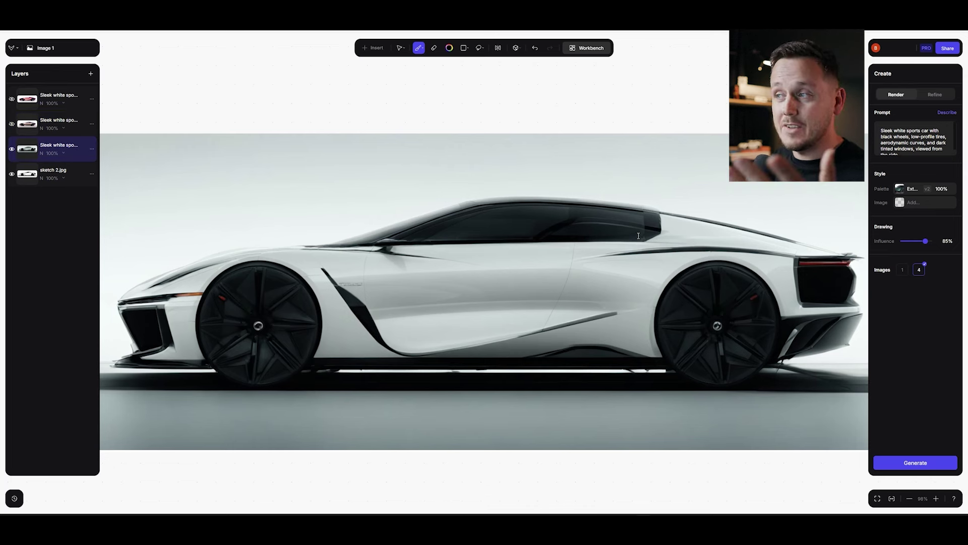
Set the brush size to 28px and its opacity to 100%.
left_click(423, 48)
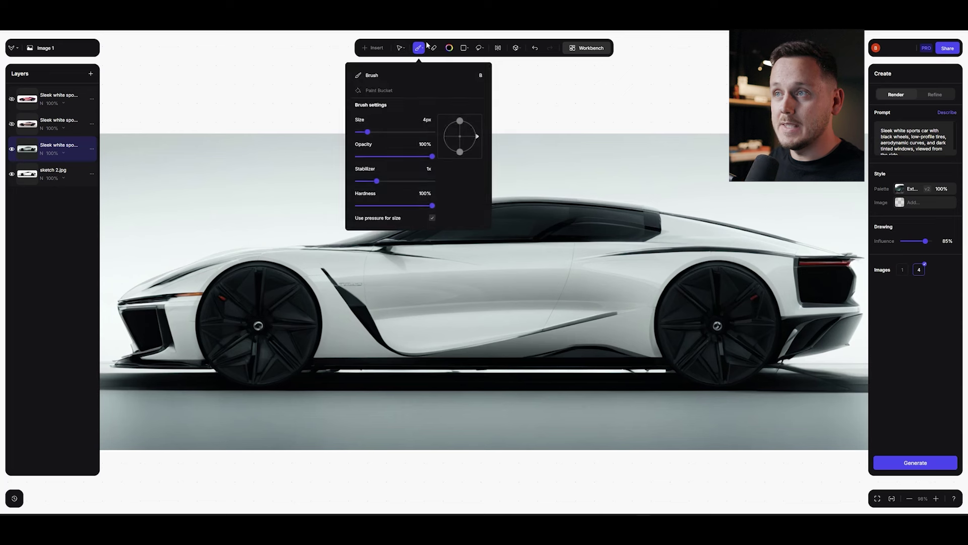
left_click_drag(371, 132, 393, 132)
mouse_move(432, 156)
left_mouse_down()
mouse_move(395, 164)
mouse_move(428, 158)
left_mouse_up()
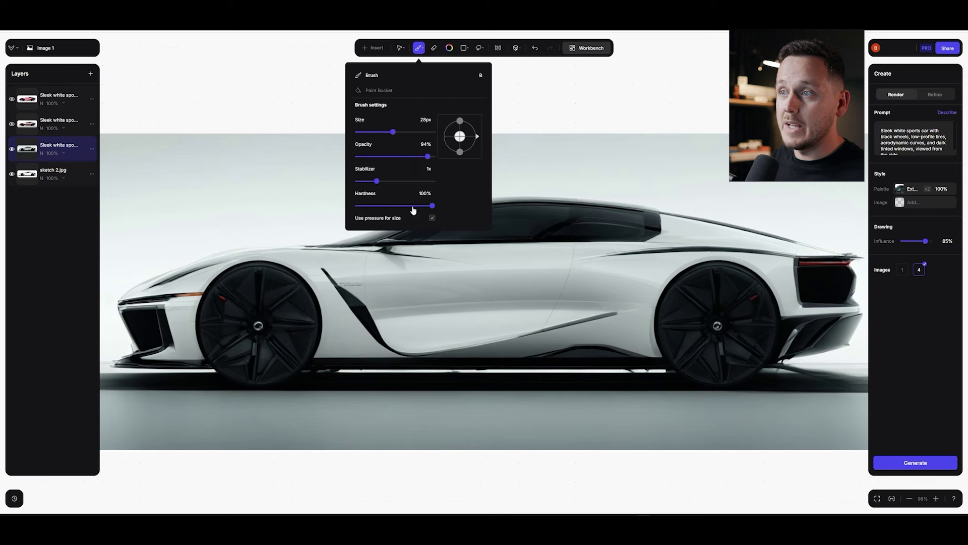
left_click_drag(427, 157, 431, 159)
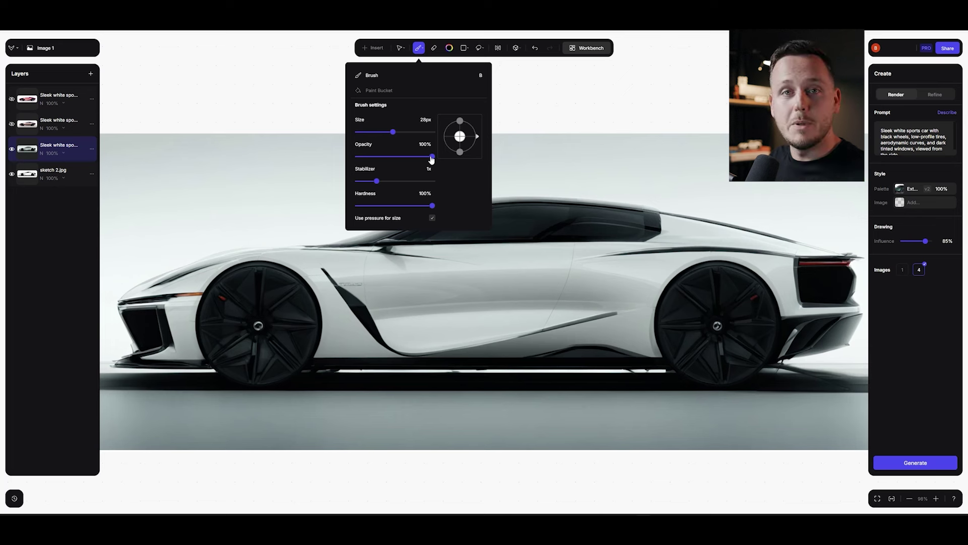
Outline the lower rear part of the white car's side window with a closed Bezier Selection.
left_click(481, 48)
left_click(485, 49)
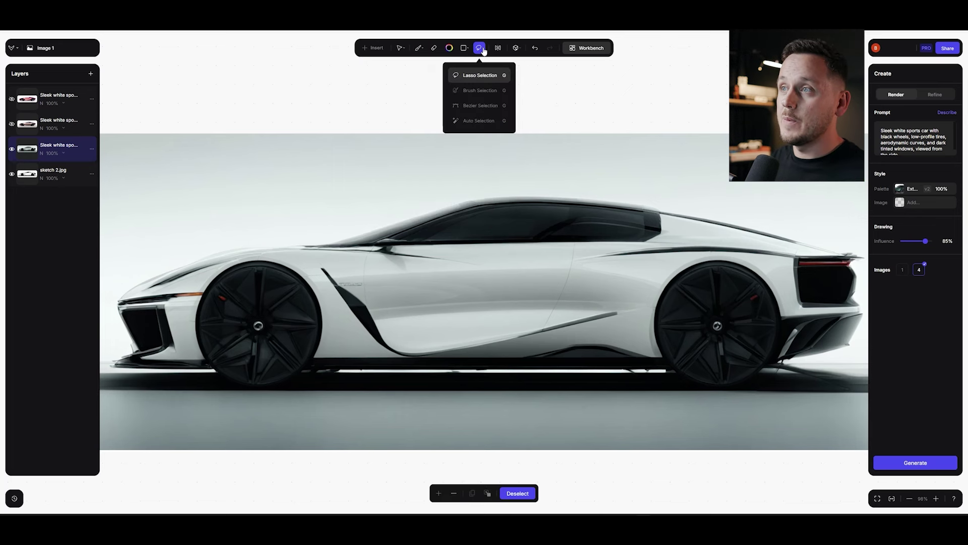
left_click(481, 106)
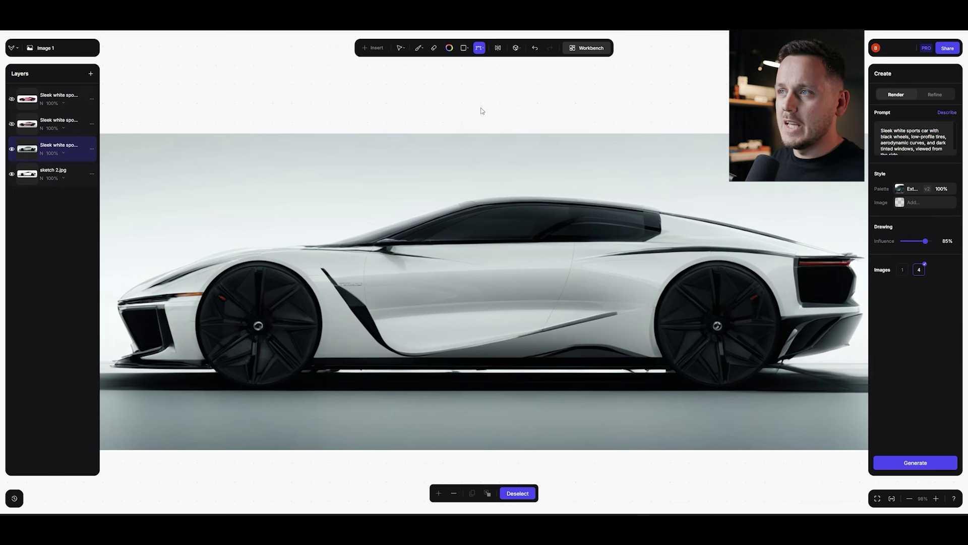
left_click(674, 235)
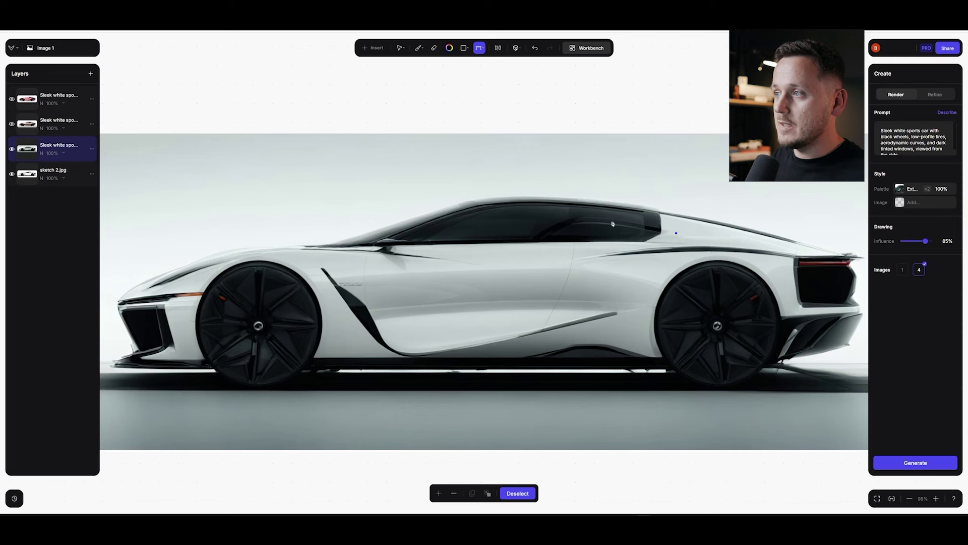
left_click(523, 245)
left_click(679, 238)
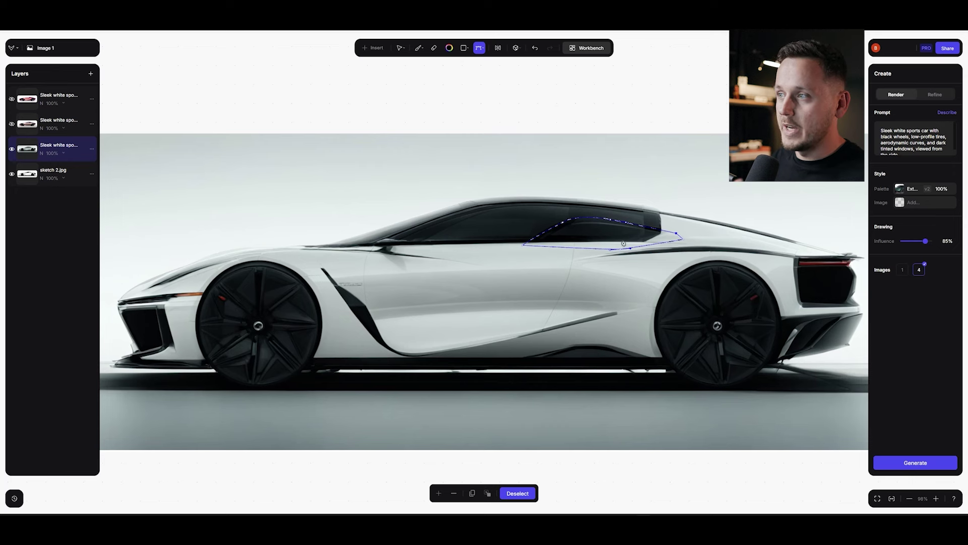
Paint the selected rear window area in the light grey body colour with the brush at 88% opacity, and clear the selection.
left_click(413, 51)
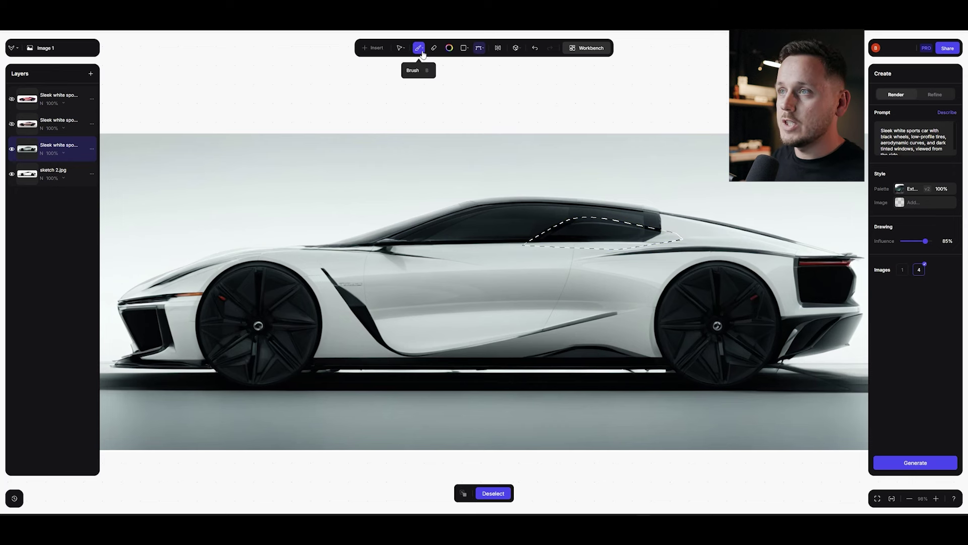
left_click(418, 48)
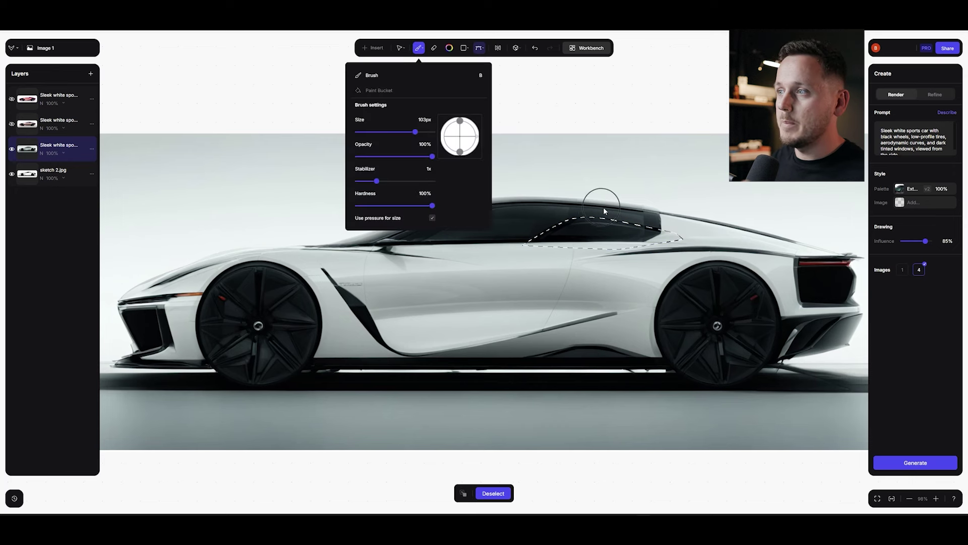
left_click(422, 157)
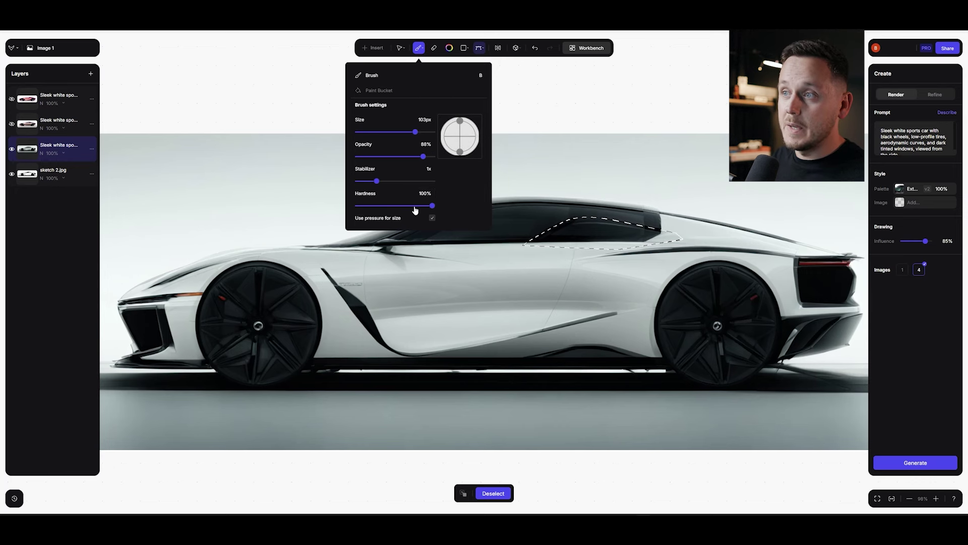
left_click(449, 49)
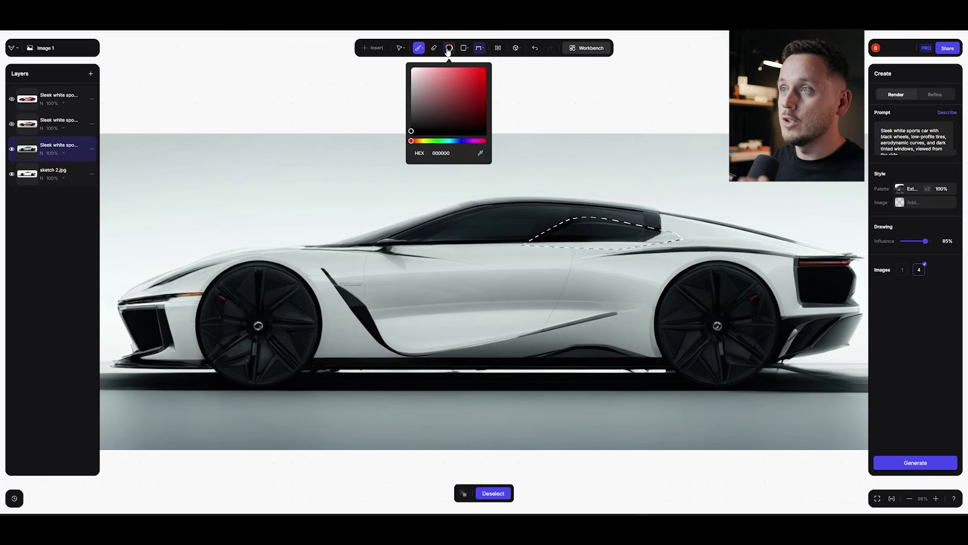
left_click(650, 217)
mouse_move(650, 217)
left_mouse_down()
mouse_move(595, 230)
mouse_move(519, 224)
mouse_move(625, 235)
left_mouse_up()
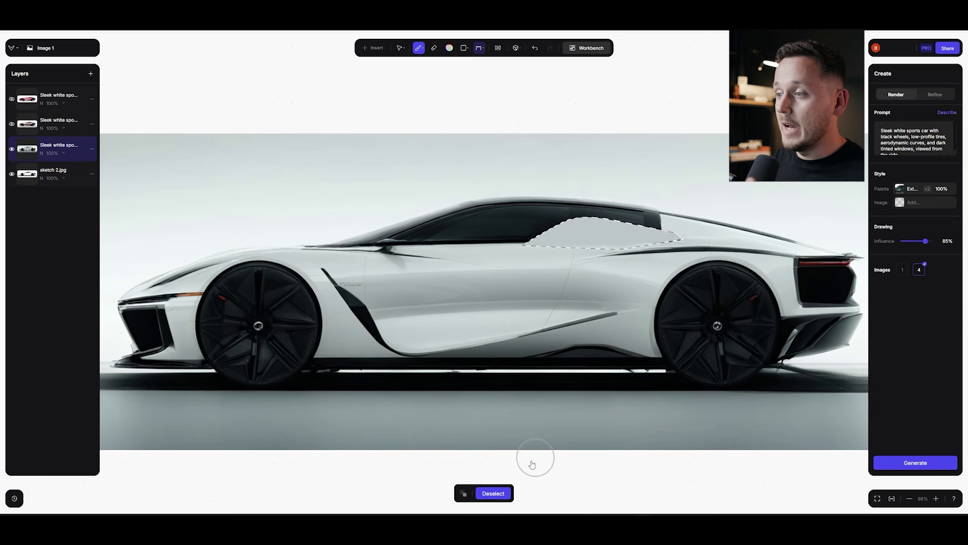
left_click(492, 494)
scroll(543, 231, "down", 5)
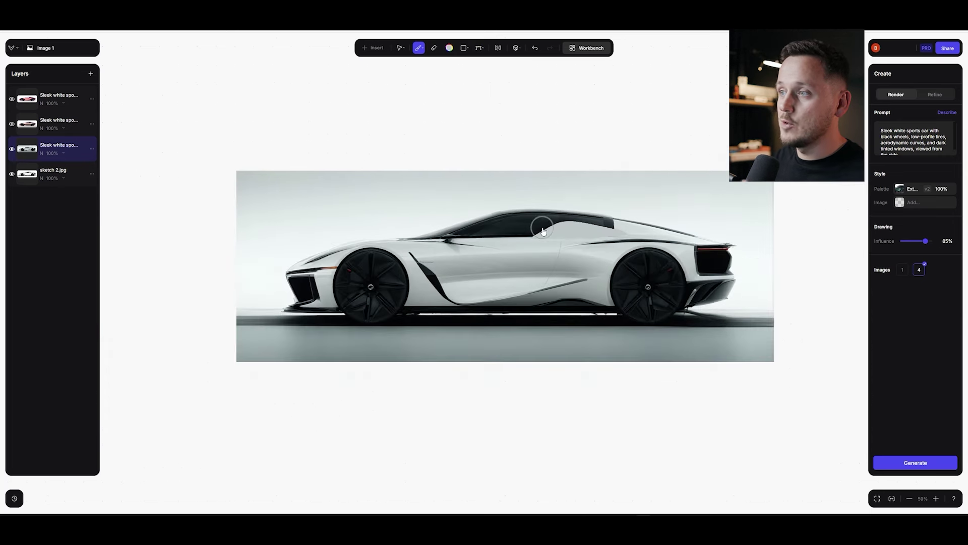
Toggle the retouched white render's visibility to compare its rear window area with what lies underneath.
left_click(12, 149)
left_click(12, 149)
left_click(12, 149)
left_click(12, 150)
left_click(12, 149)
left_click(12, 150)
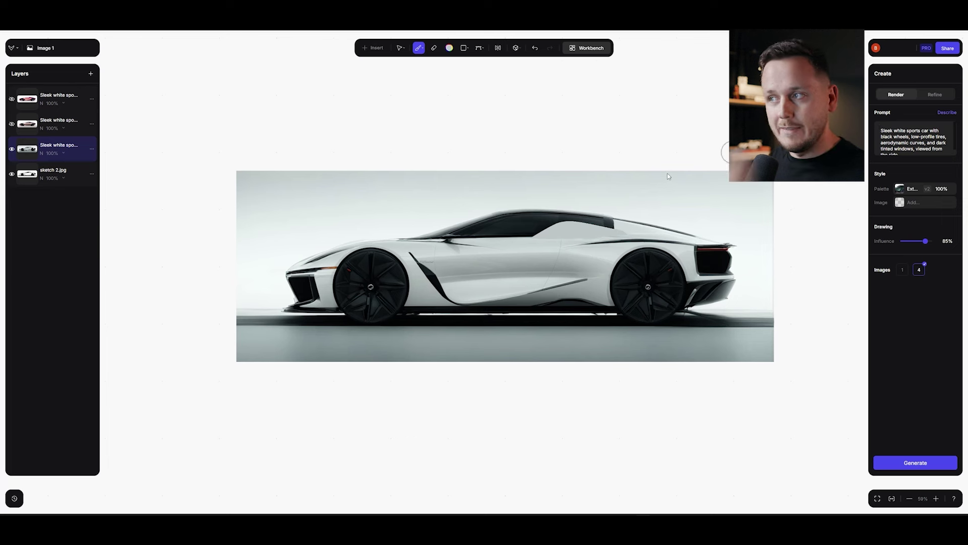
Generate four refined versions of the retouched render in Refine mode with the Vizcom General palette and 50% drawing influence.
left_click(930, 95)
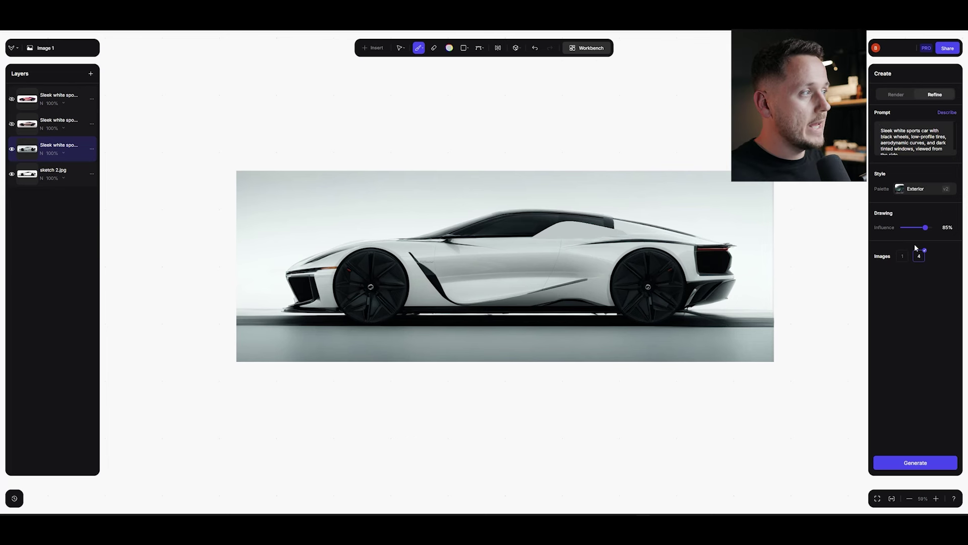
left_click(920, 189)
scroll(817, 167, "up", 2)
left_click(817, 154)
left_click_drag(925, 227, 917, 232)
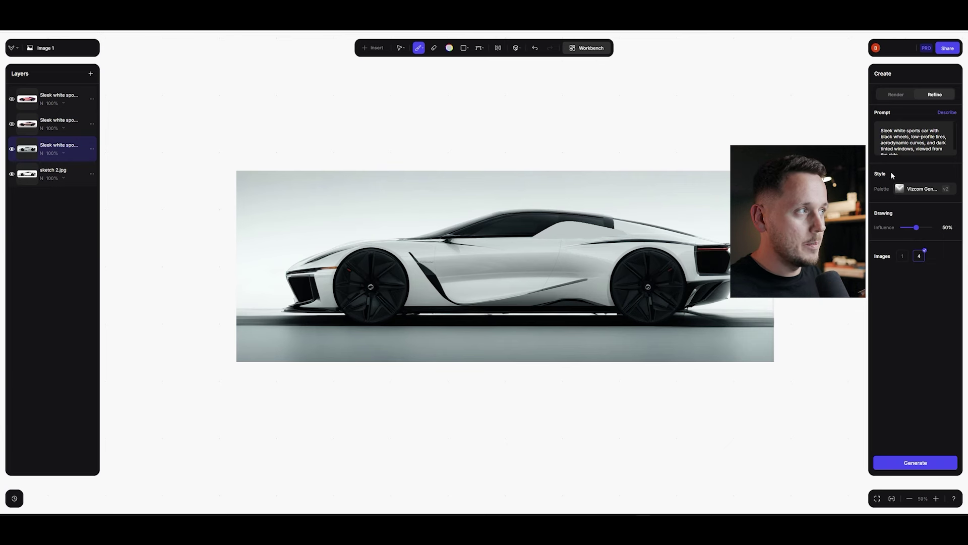
left_click(917, 461)
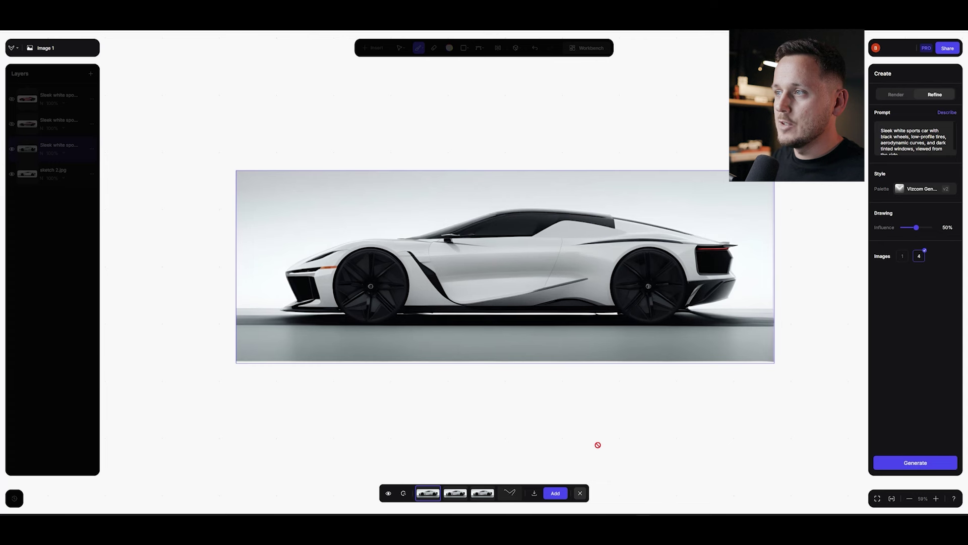
Compare the refined results, add the fourth one as a layer, and close the generation preview.
left_click(455, 493)
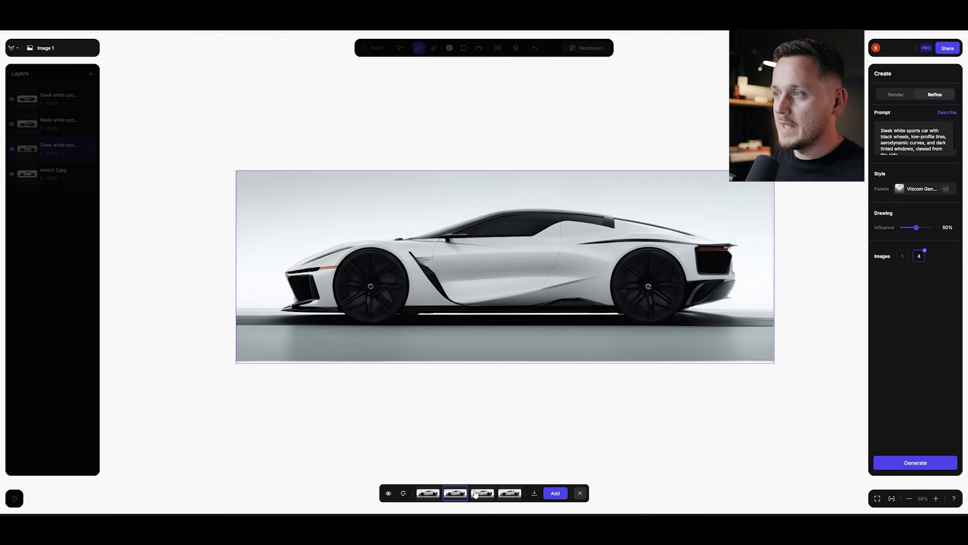
left_click(480, 494)
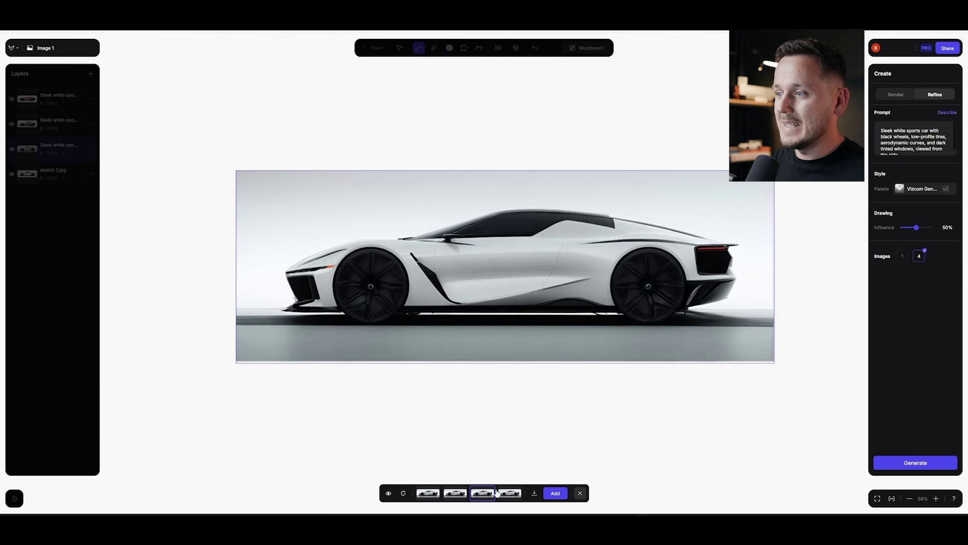
left_click(510, 494)
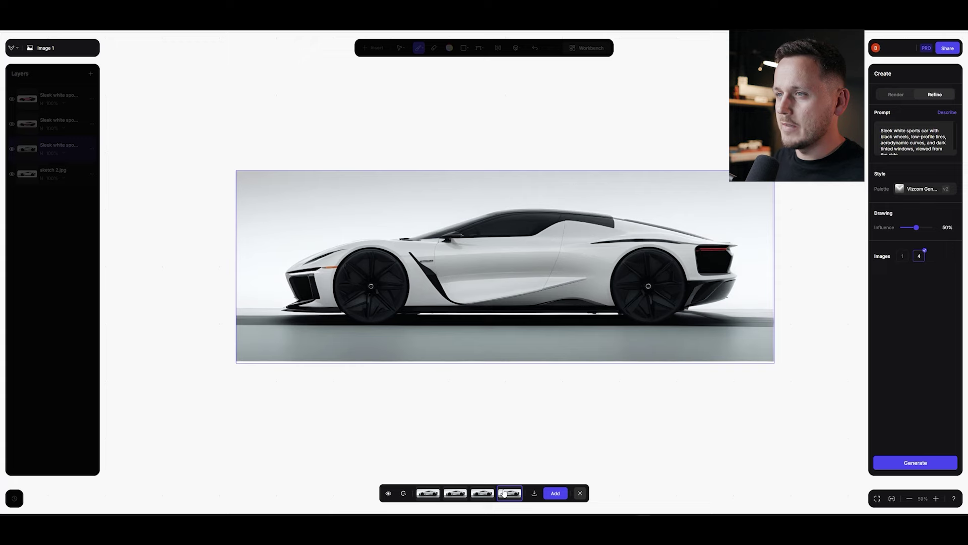
left_click(556, 494)
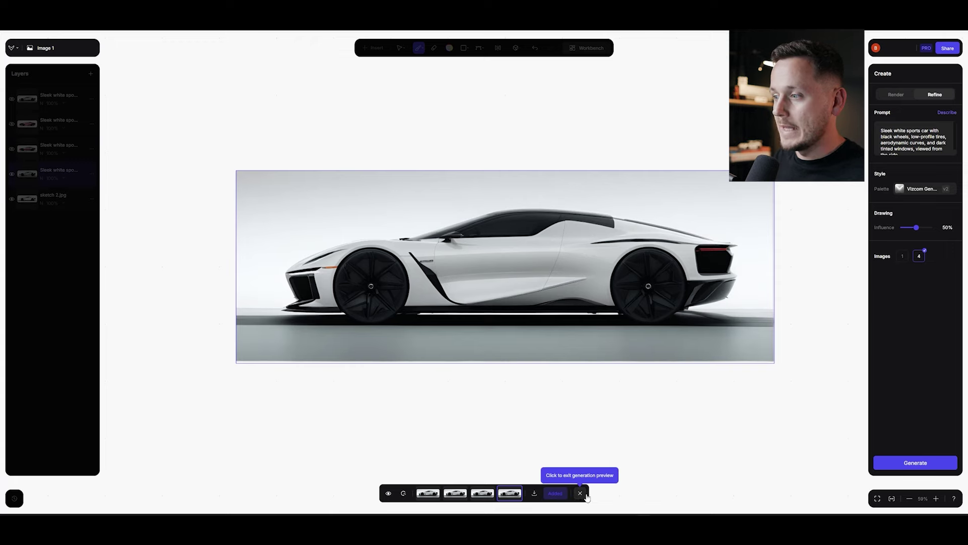
left_click(581, 493)
Add a new layer above the refined render and paint over the dark crease above the headlight in sampled body colour with a 7px brush.
scroll(675, 269, "up", 6)
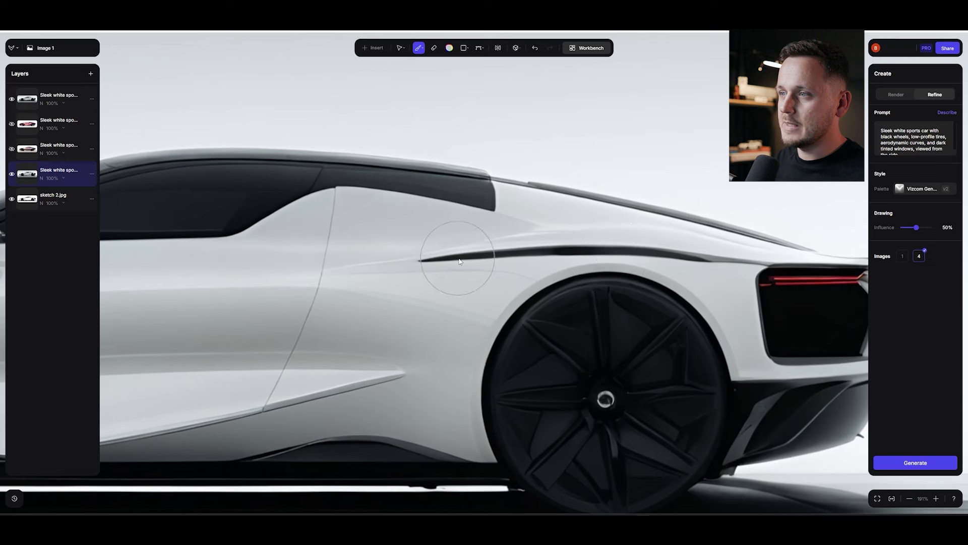
scroll(567, 255, "left", 15)
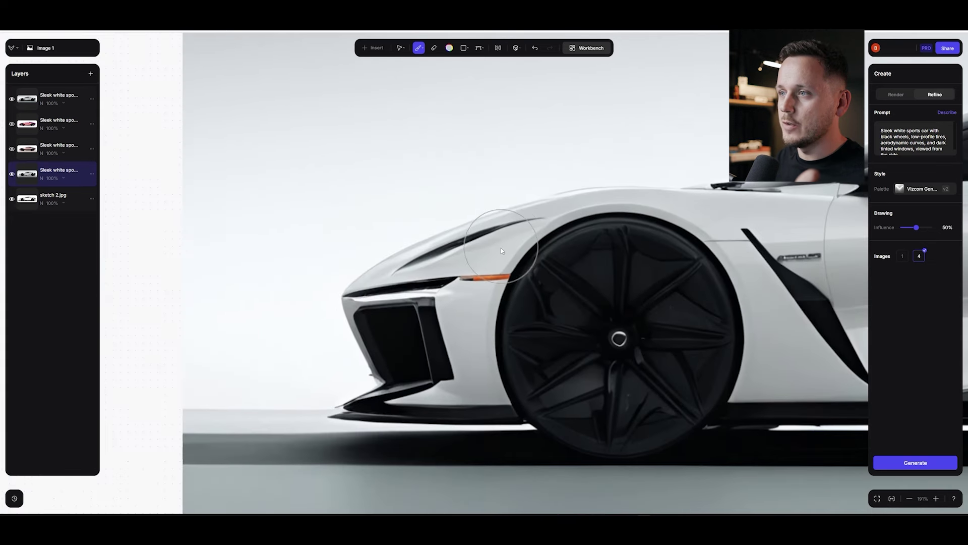
left_click(64, 95)
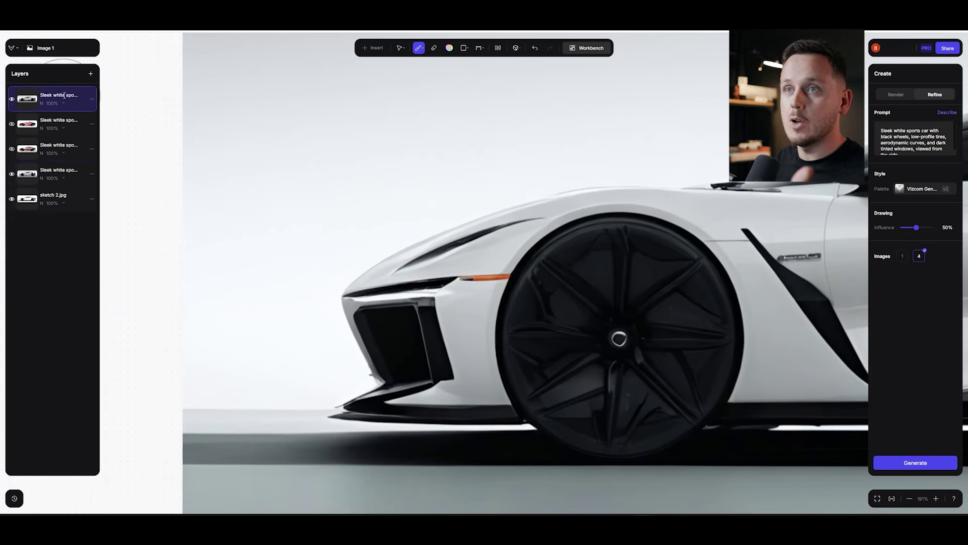
left_click(91, 73)
left_click(449, 47)
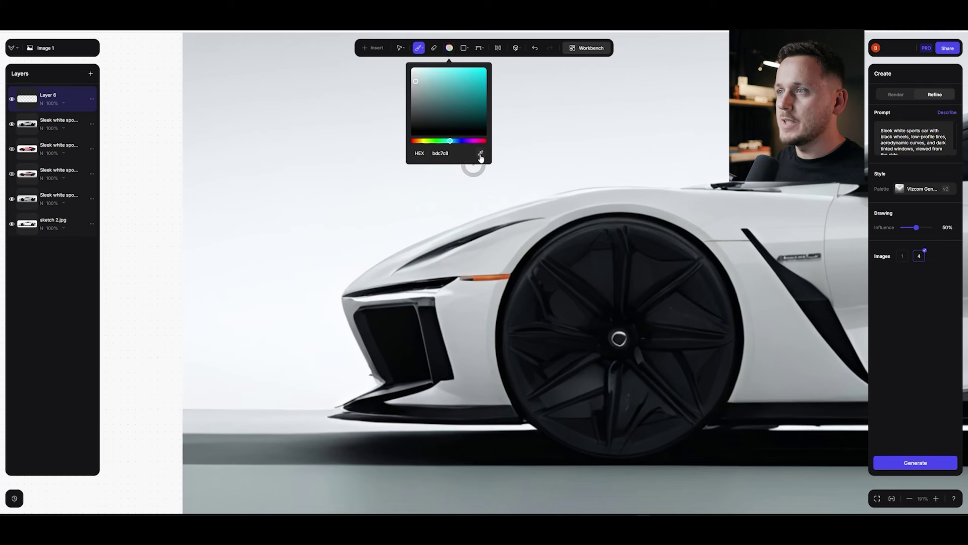
left_click(486, 224)
left_click(419, 47)
left_click_drag(415, 132, 374, 133)
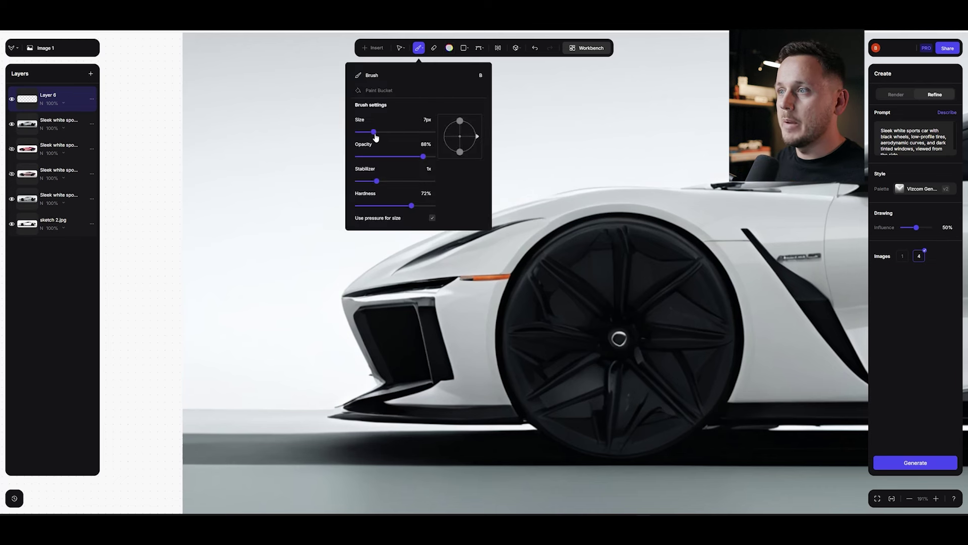
left_click(547, 220)
left_click_drag(521, 221, 472, 237)
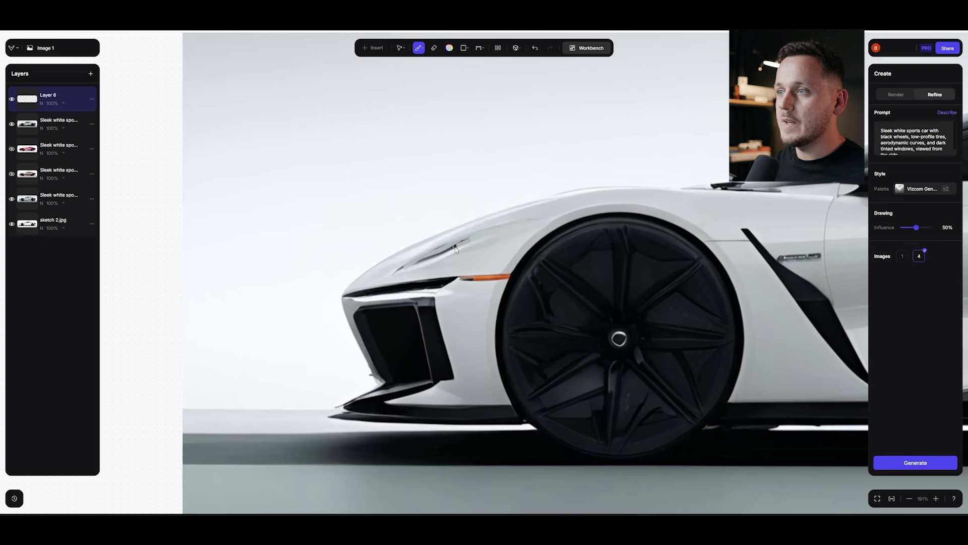
Paint over the dark line above the rear wheel arch with body colour sampled next to it.
scroll(578, 222, "right", 15)
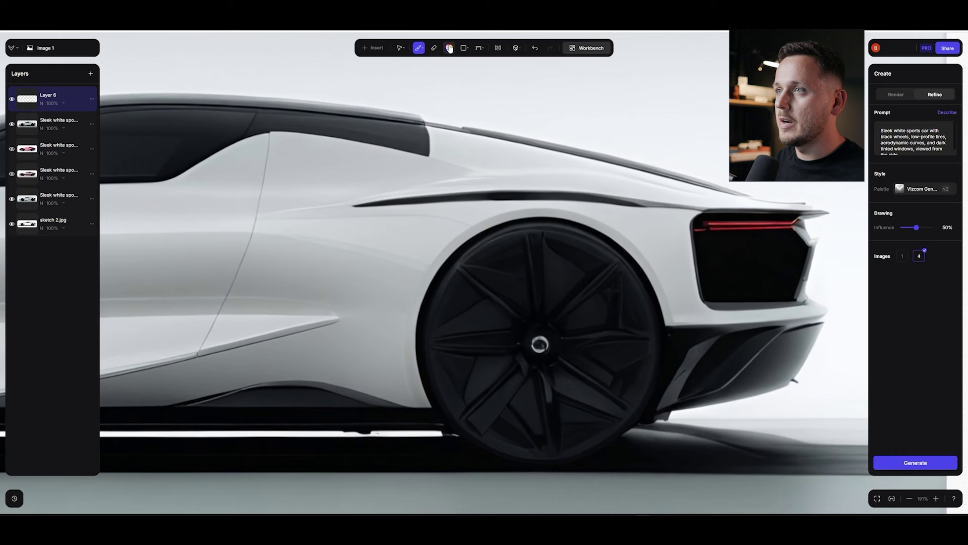
left_click(450, 47)
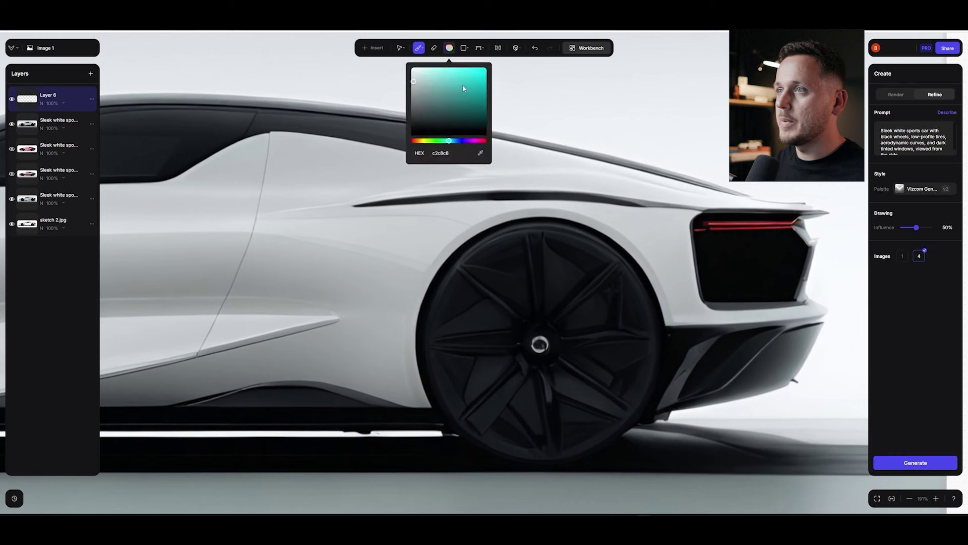
left_click(485, 157)
left_click(451, 198)
mouse_move(451, 197)
left_mouse_down()
mouse_move(373, 206)
mouse_move(582, 192)
mouse_move(574, 199)
mouse_move(706, 211)
left_mouse_up()
Set the drawing influence to 60% and generate four refined versions of the retouched car.
key("shift+1")
left_click_drag(561, 256, 609, 255)
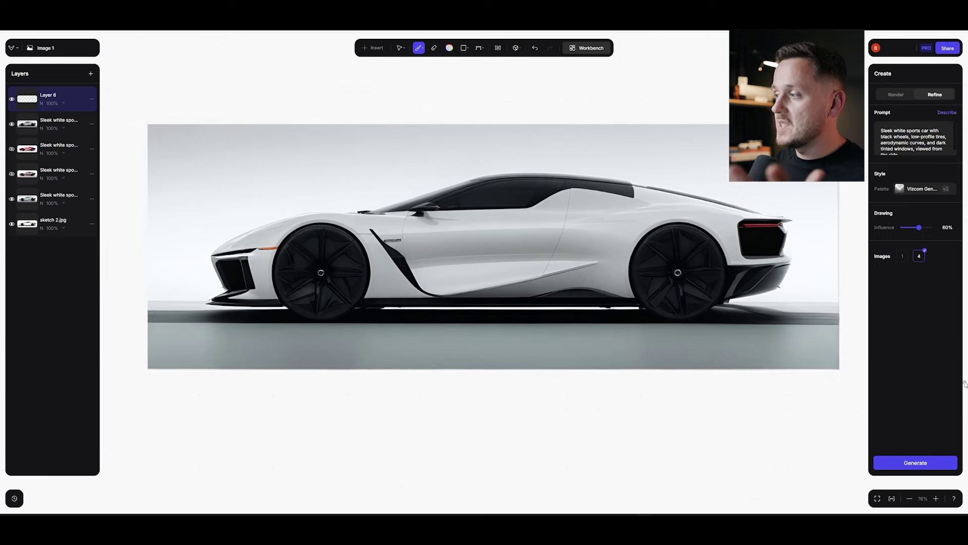
left_click(918, 465)
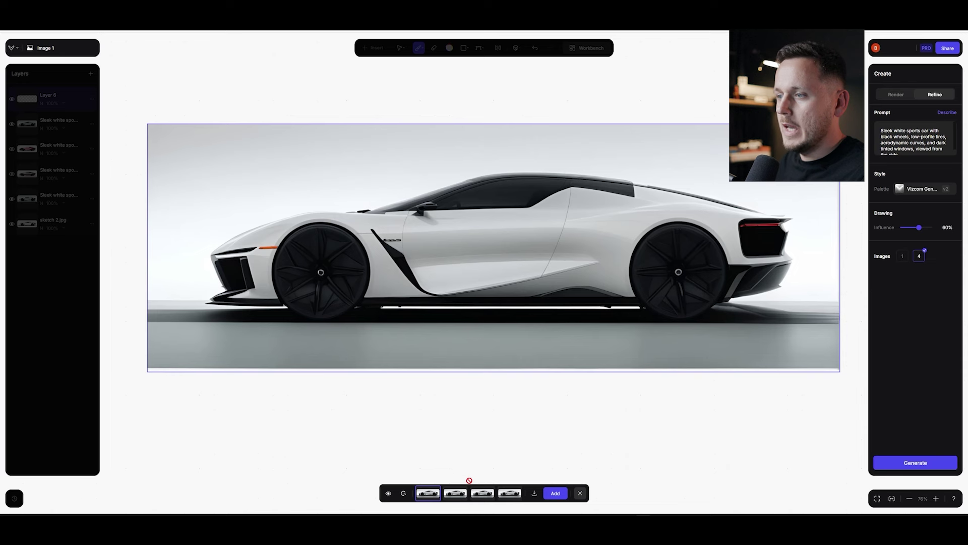
Compare the new refined results and add the third one as a layer.
left_click(455, 492)
left_click(484, 492)
left_click(455, 492)
left_click(482, 492)
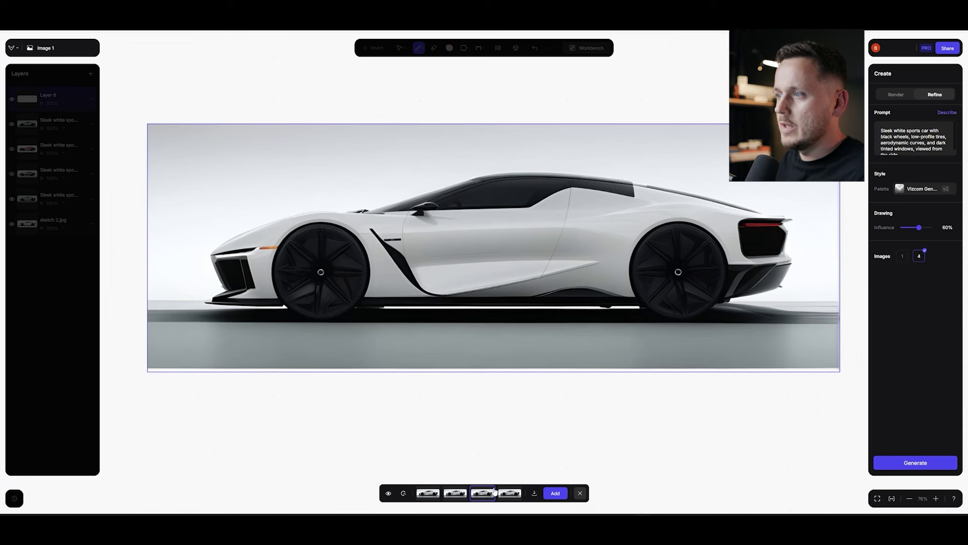
left_click(555, 493)
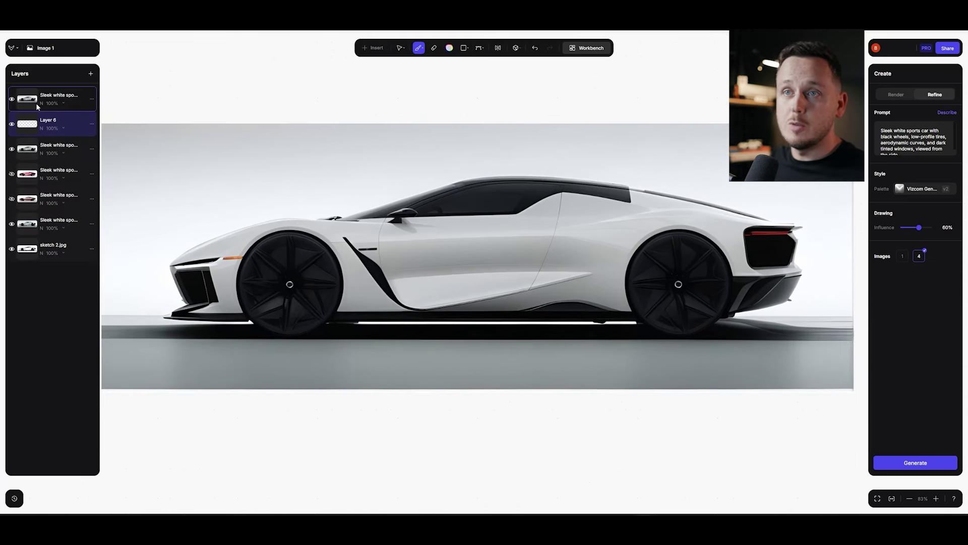
Hide the layers between the newest render and the sketch, and toggle the render to compare it with the sketch.
left_click(12, 125)
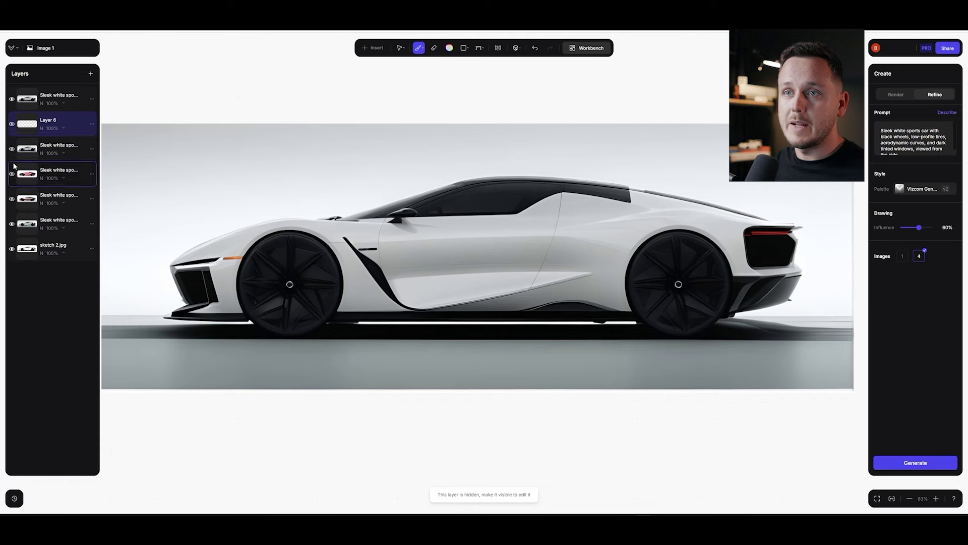
left_click(12, 225)
left_click(12, 100)
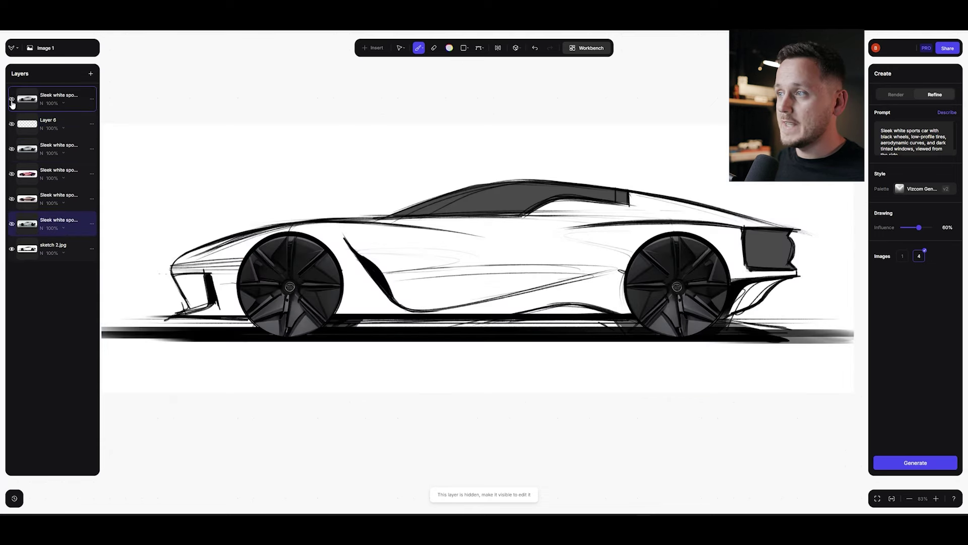
left_click(12, 103)
left_click(12, 103)
left_click(12, 103)
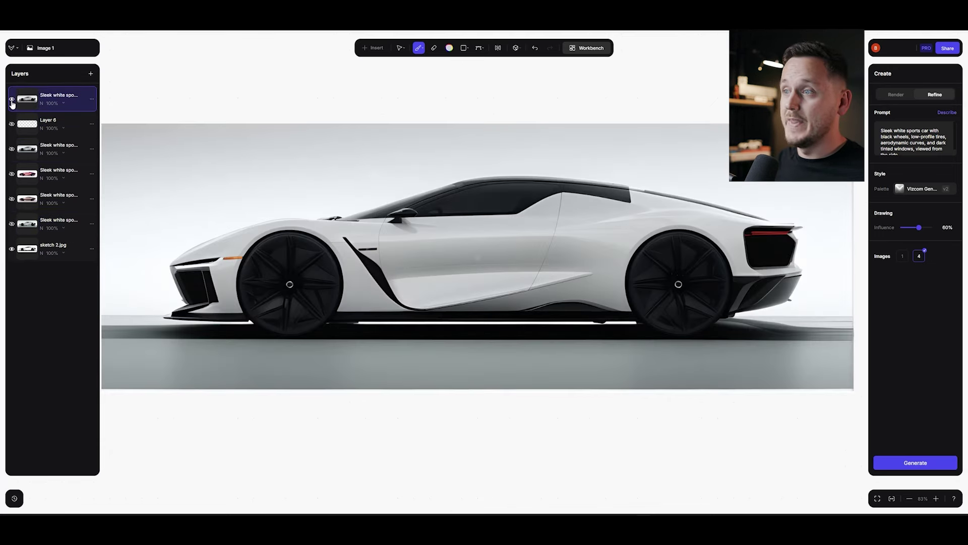
Inspect the newest render's bodywork up close and check it against the underlying sketch once more.
scroll(649, 212, "up", 2)
scroll(649, 213, "up", 1)
scroll(647, 217, "down", 4)
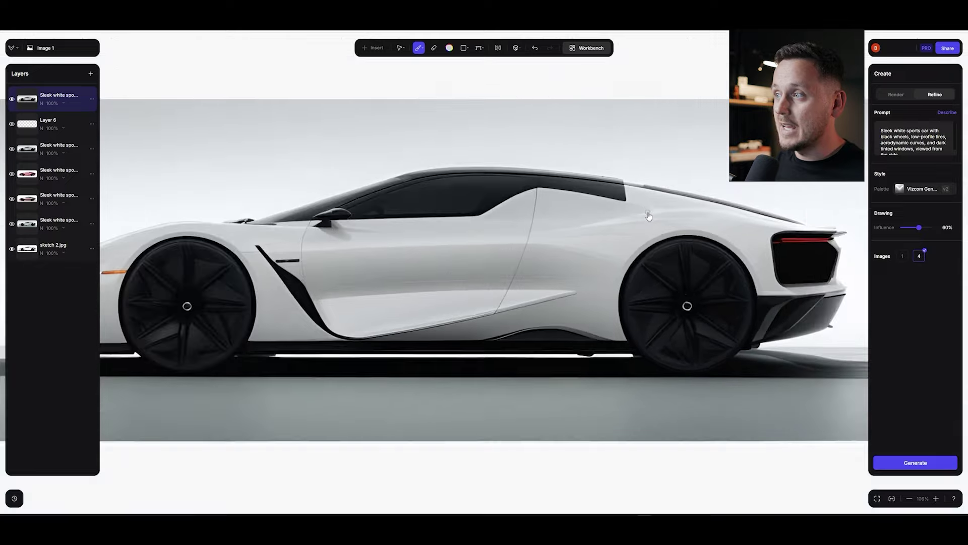
left_click(11, 100)
left_click(11, 100)
left_click(11, 100)
left_click(11, 100)
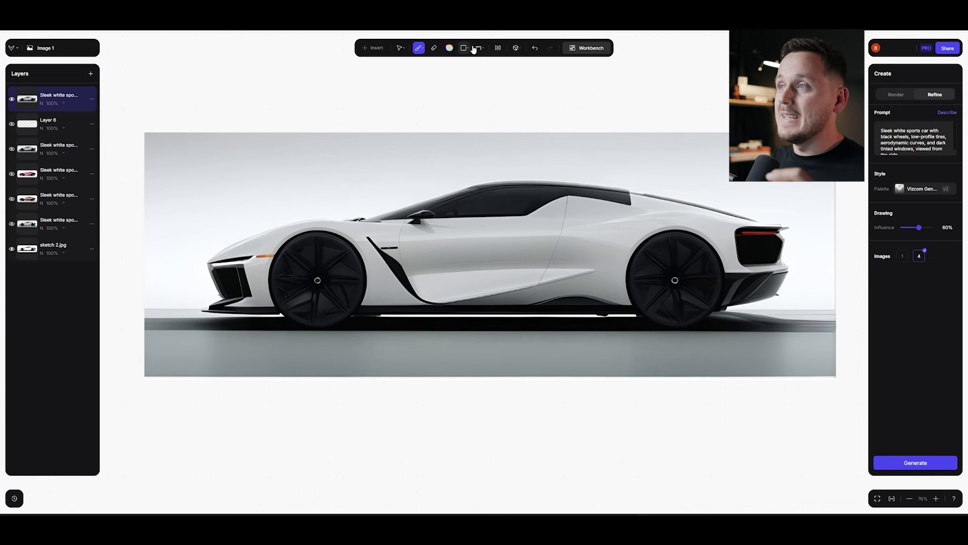
Generate a Detailed 3D model from the newest white render and enlarge it to about twice its size on the canvas.
left_click(519, 52)
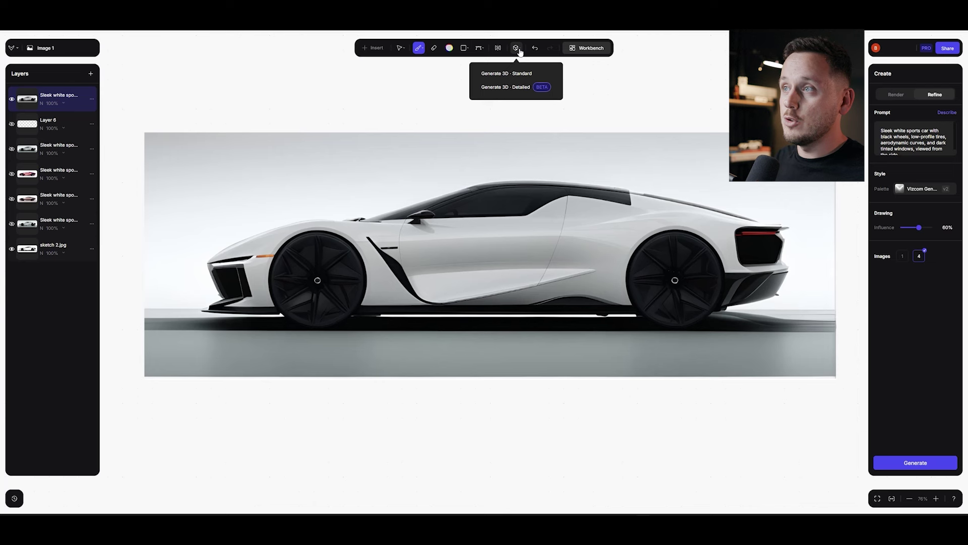
left_click(508, 89)
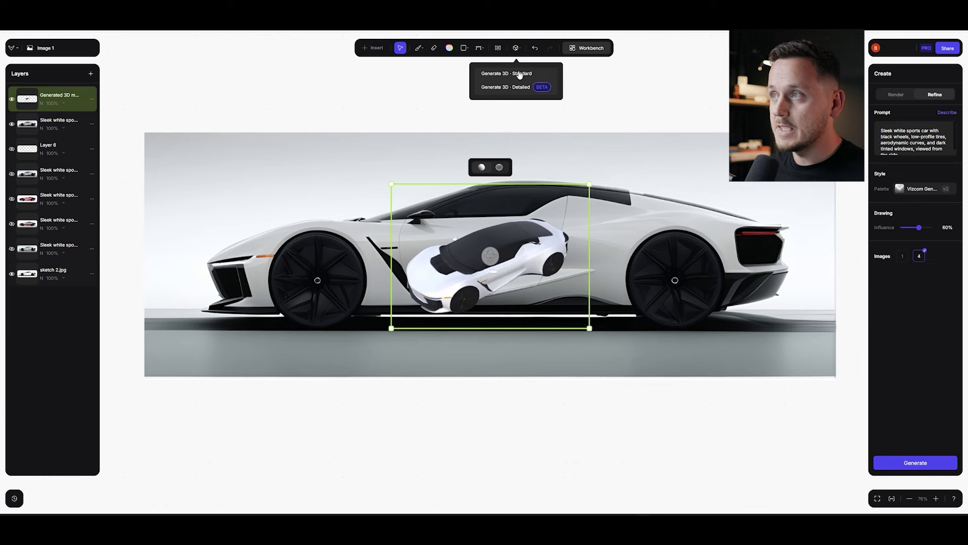
left_click_drag(586, 186, 687, 111)
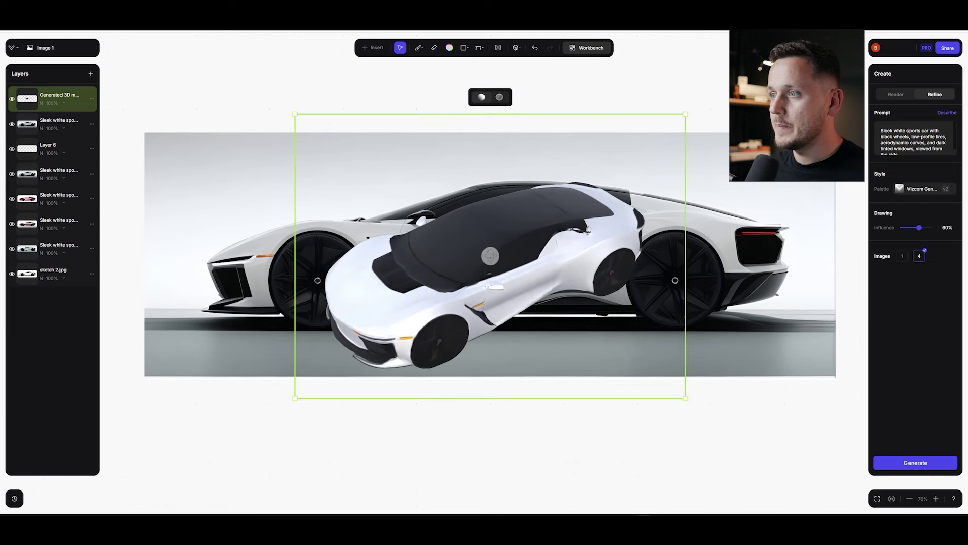
Rotate the 3D car to a front view seen from slightly above, and resize and centre it over the render.
left_click_drag(612, 257, 471, 221)
left_click_drag(338, 204, 115, 130)
left_click_drag(524, 224, 450, 224)
left_click_drag(201, 165, 193, 162)
left_click_drag(482, 247, 542, 217)
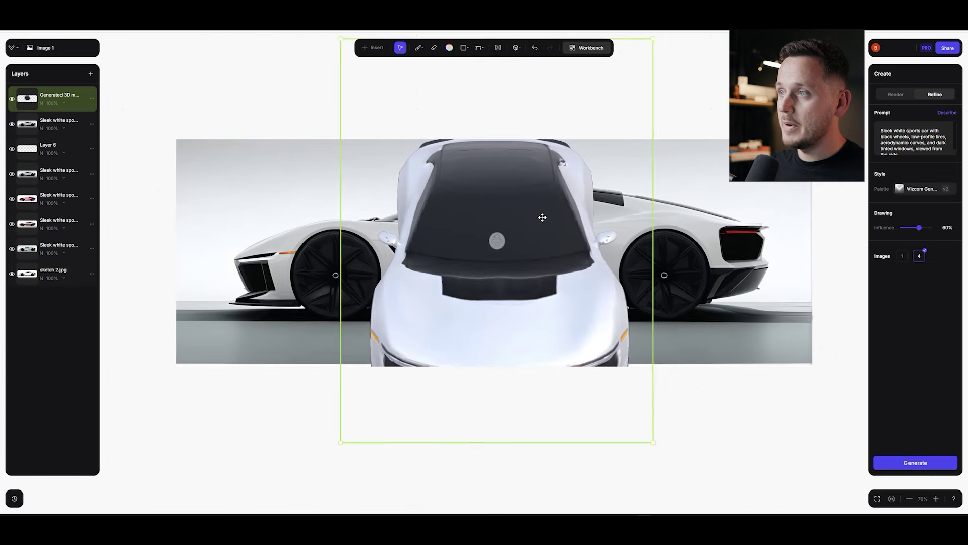
Rotate the 3D car from the raised front view to a low rear three-quarter view along its side.
scroll(542, 217, "down", 3)
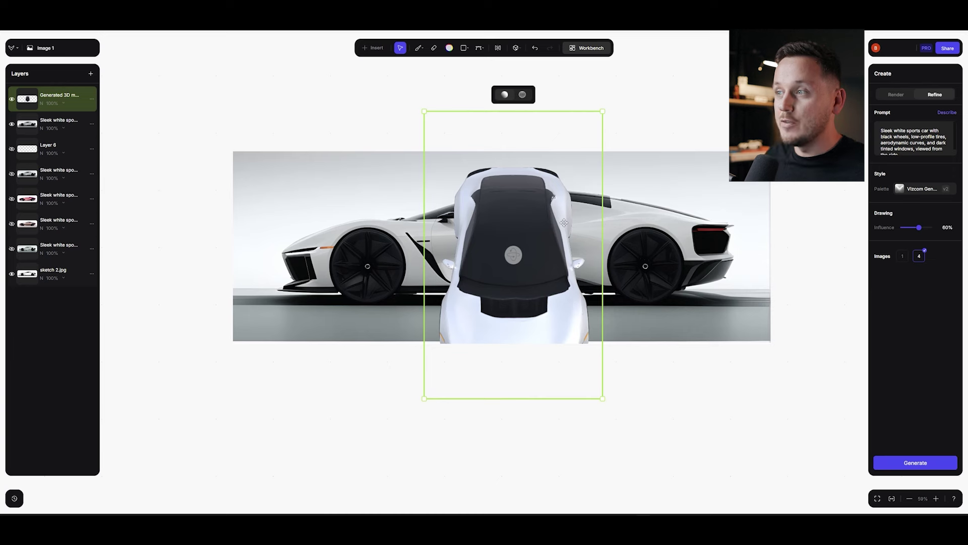
left_click_drag(522, 251, 561, 219)
left_click_drag(526, 251, 414, 251)
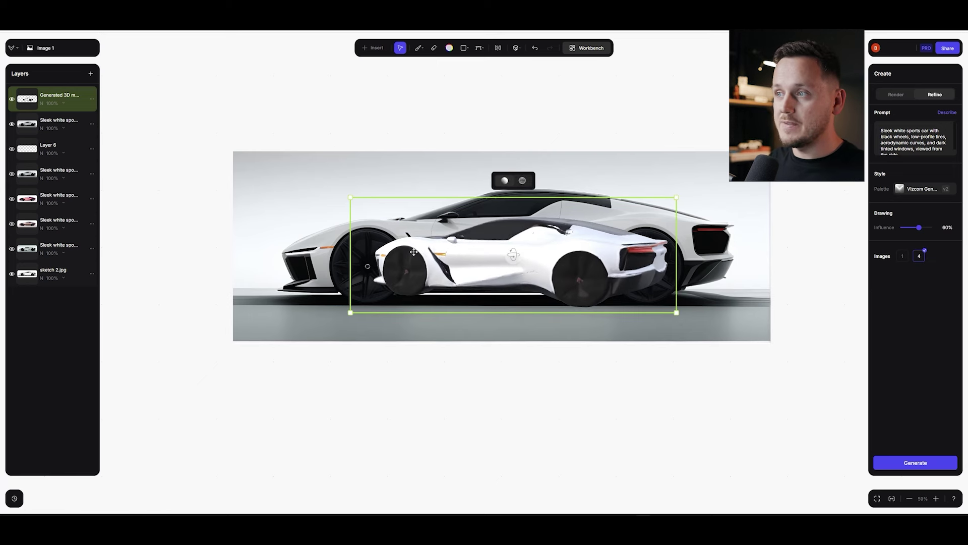
Switch the 3D car to untextured shading and inspect its body surfaces up close from the side and from above.
left_click(522, 183)
scroll(590, 272, "up", 10)
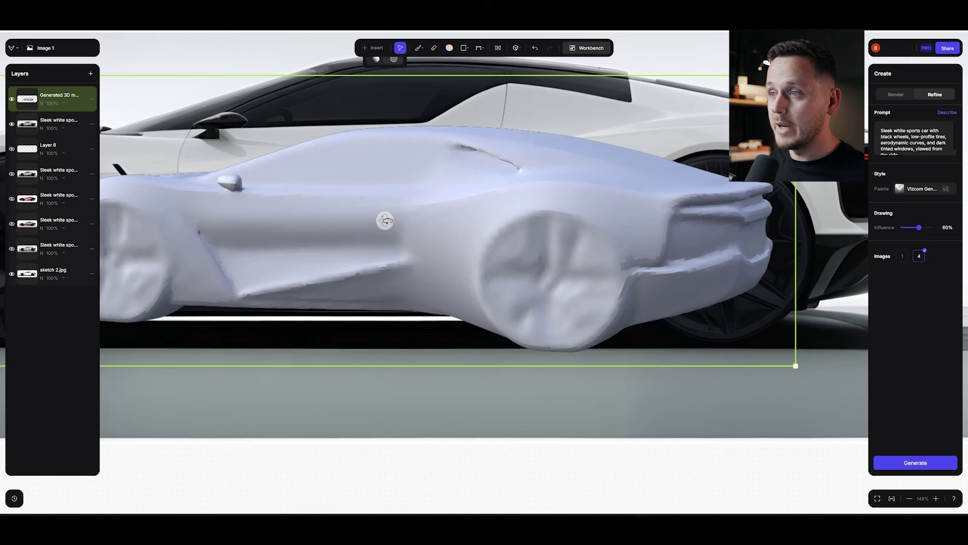
left_click_drag(384, 220, 408, 278)
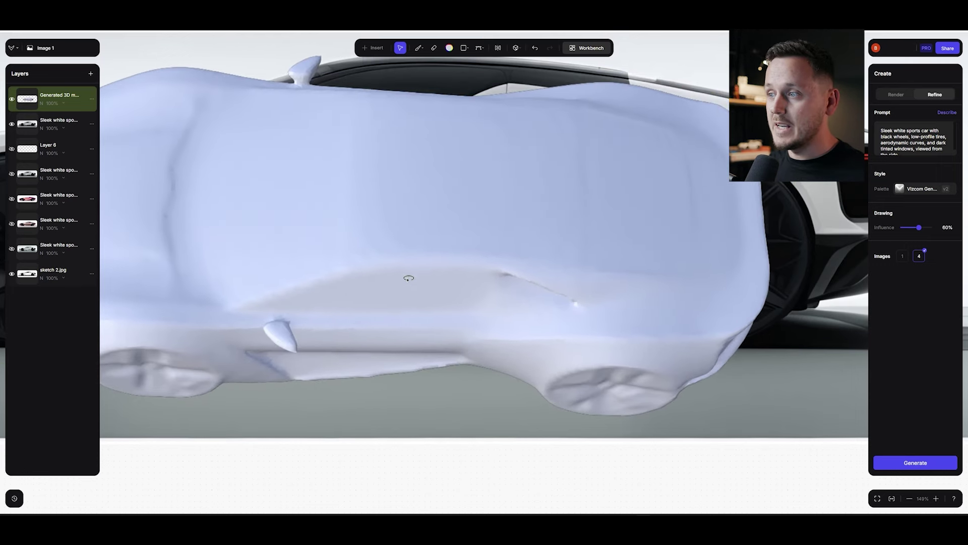
scroll(555, 278, "down", 5)
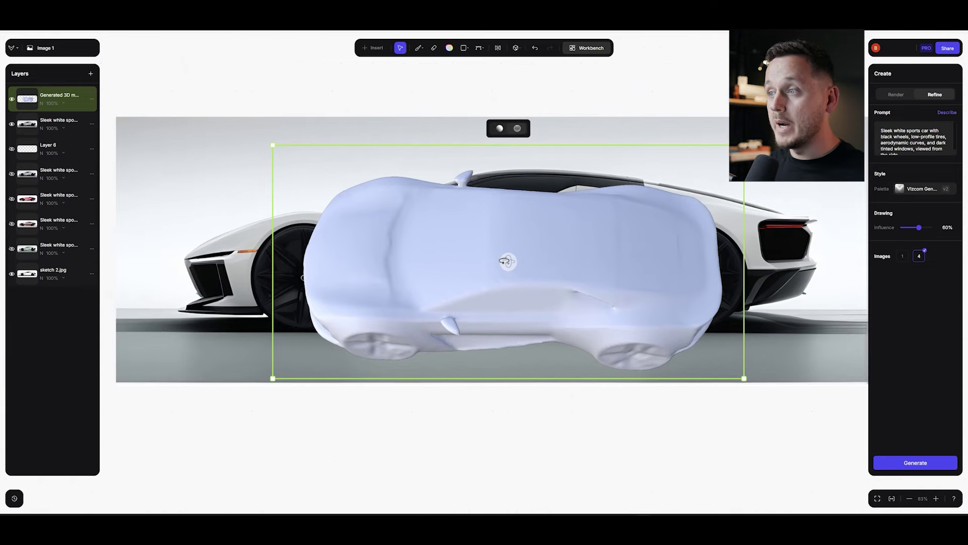
left_click_drag(506, 261, 497, 216)
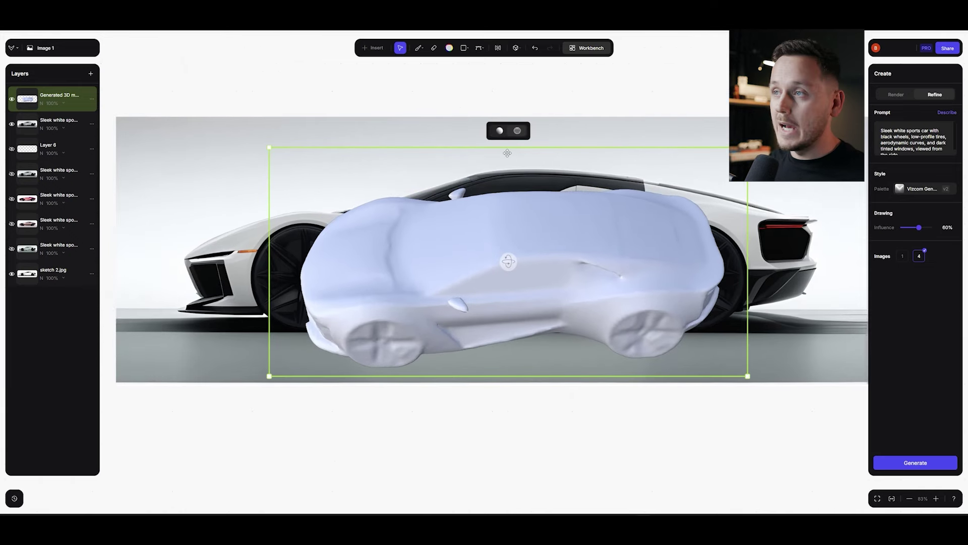
Restore the 3D car's textured shading and rotate it to a front three-quarter view facing left.
left_click(500, 131)
mouse_move(507, 261)
left_mouse_down()
mouse_move(541, 223)
mouse_move(555, 222)
mouse_move(529, 242)
mouse_move(515, 223)
left_mouse_up()
scroll(516, 260, "down", 4)
Add a new layer directly below the 3D model and fill it with white to cover the old render.
left_click(59, 123)
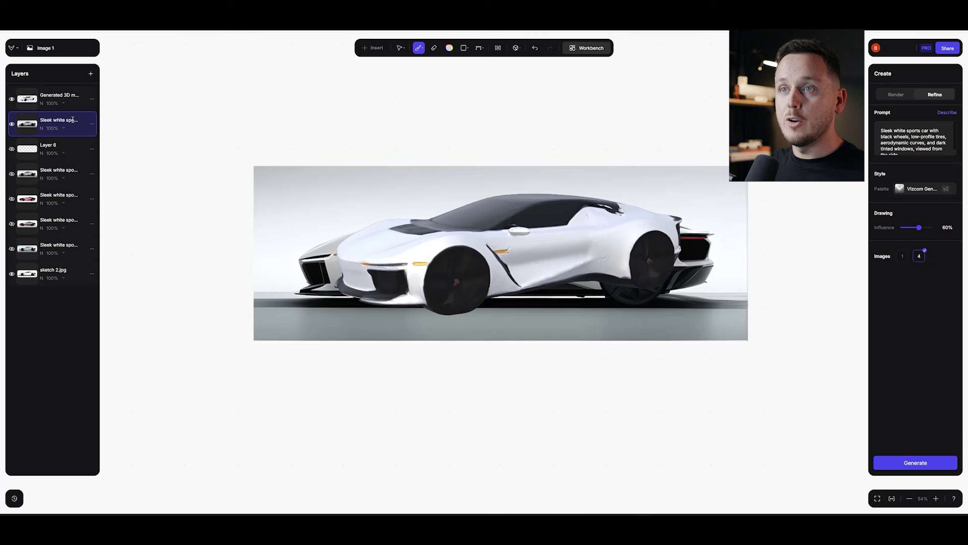
left_click(90, 74)
left_click(419, 48)
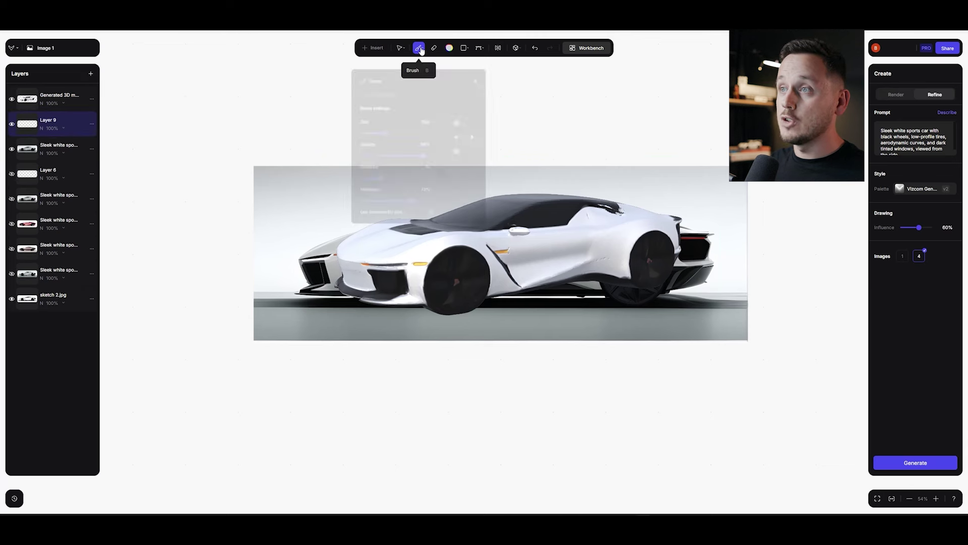
left_click(393, 90)
left_click_drag(450, 74, 399, 54)
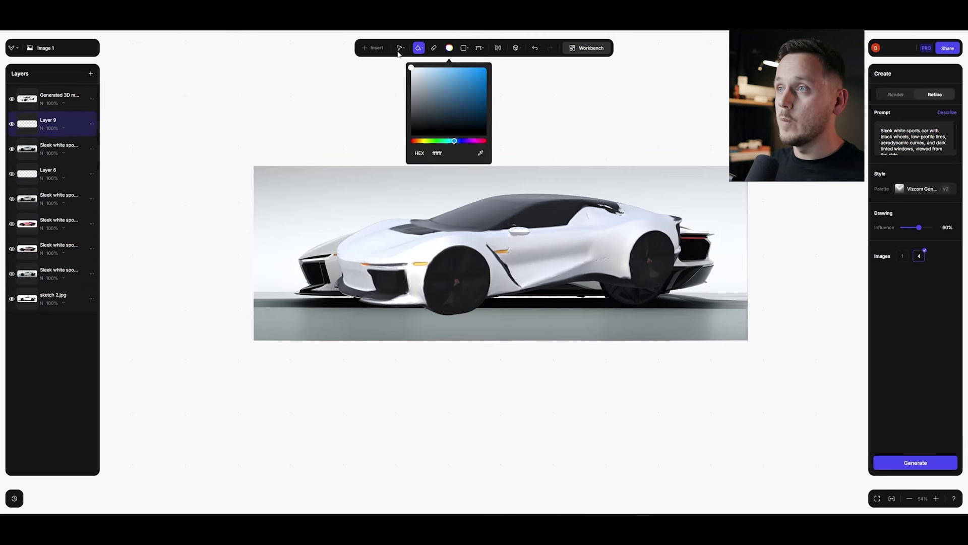
left_click(338, 197)
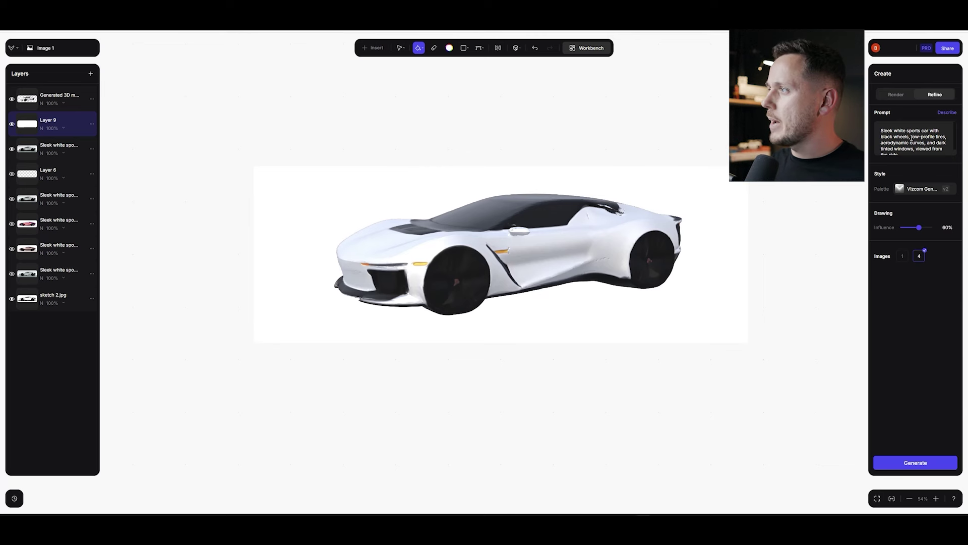
Remove "viewed from the side." from the prompt and generate four images of the front three-quarter view in Render mode.
scroll(905, 133, "down", 1)
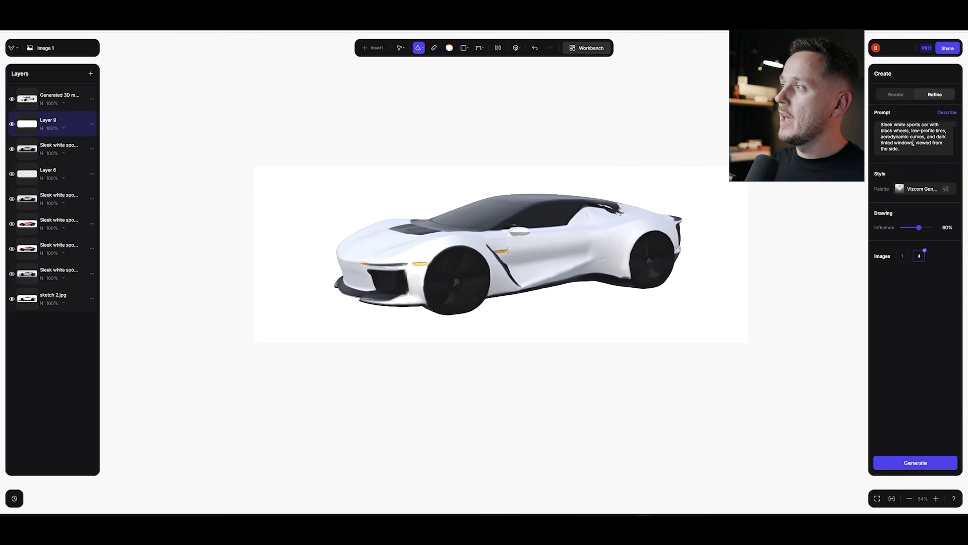
left_click_drag(901, 150, 916, 143)
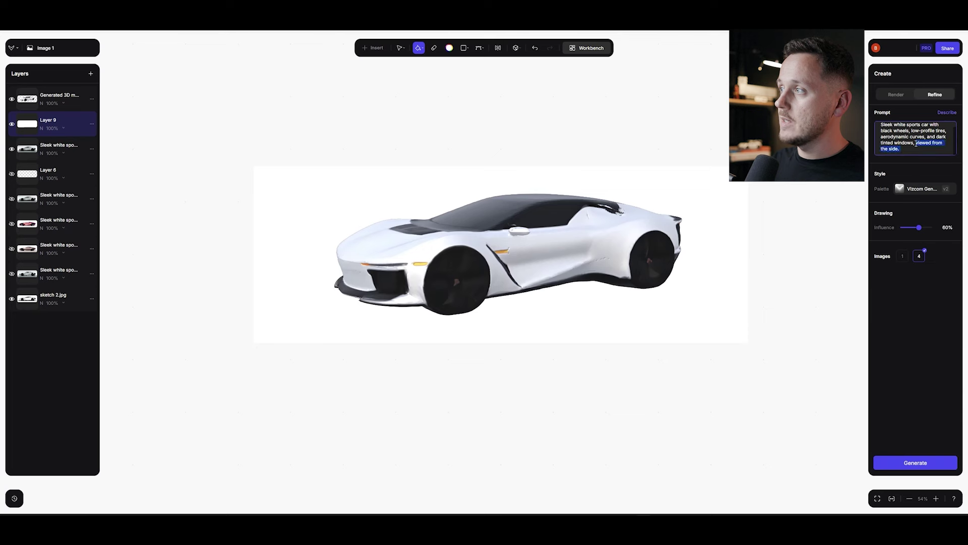
key("BackSpace")
left_click(896, 94)
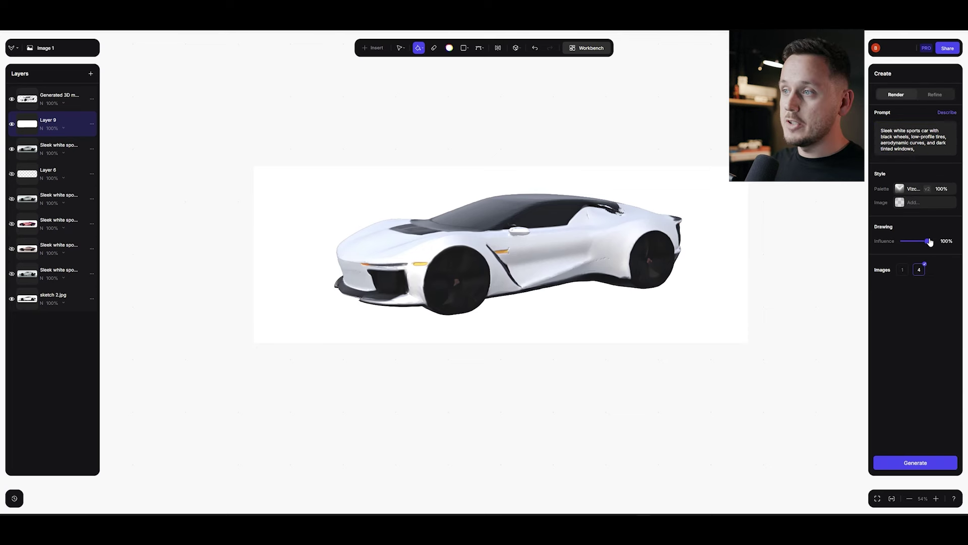
left_click(927, 459)
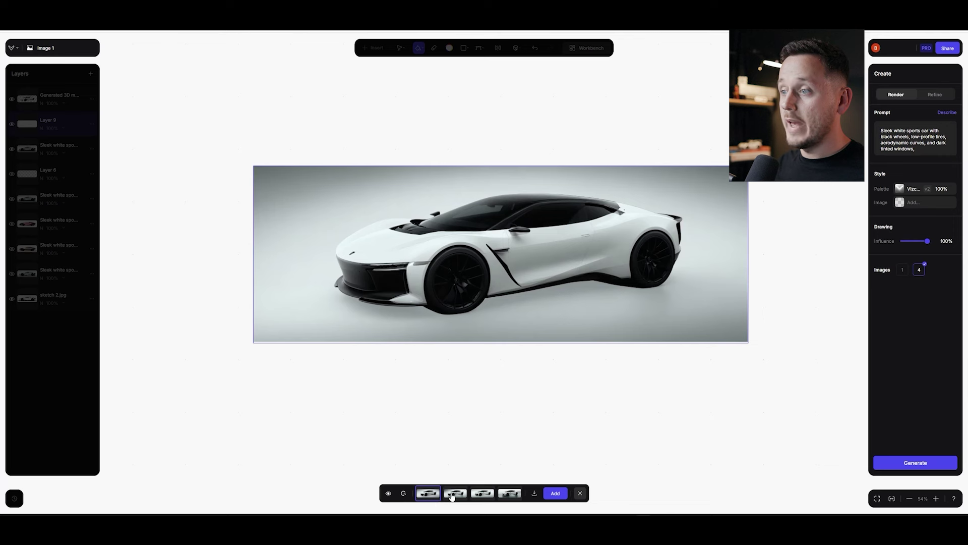
Compare the four front three-quarter renders, add the first one as a layer, and exit the generation preview.
left_click(451, 495)
left_click(482, 494)
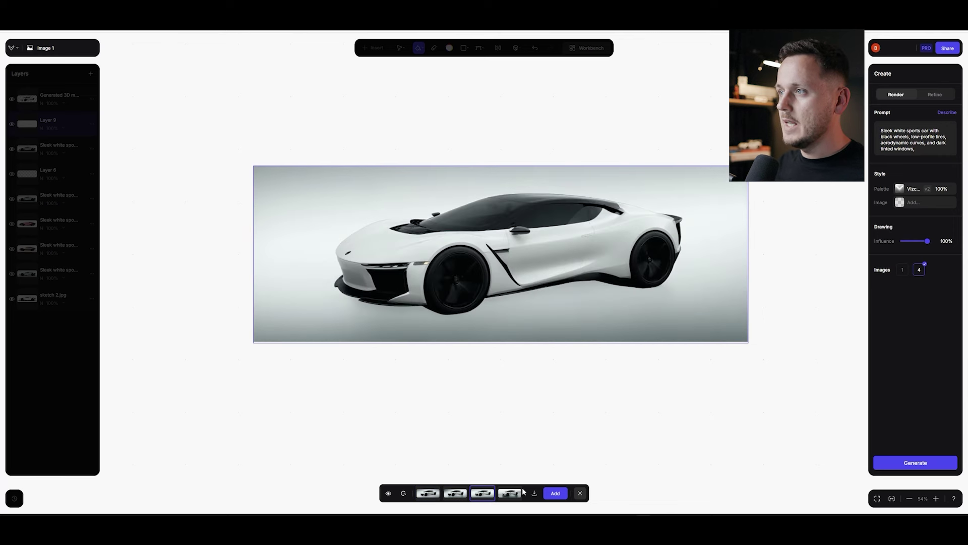
left_click(518, 494)
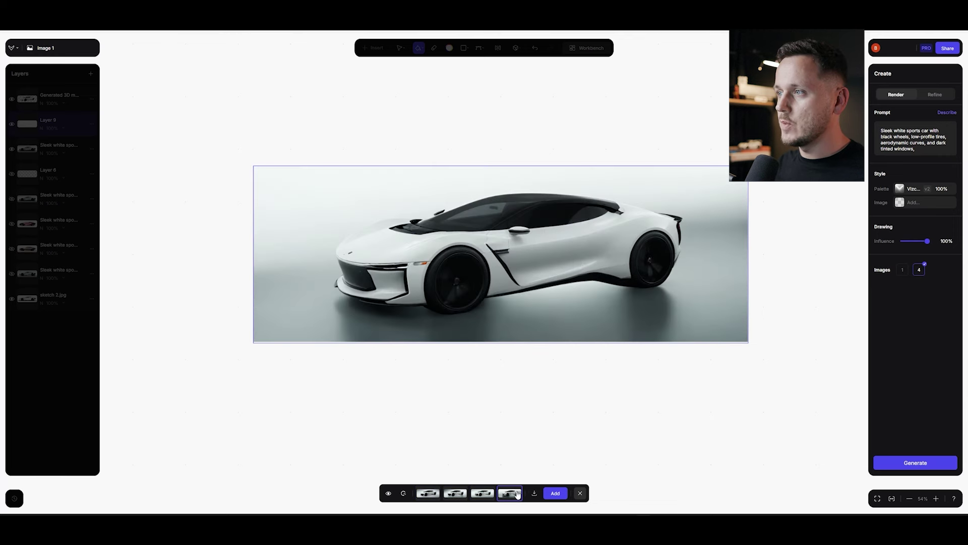
left_click(431, 494)
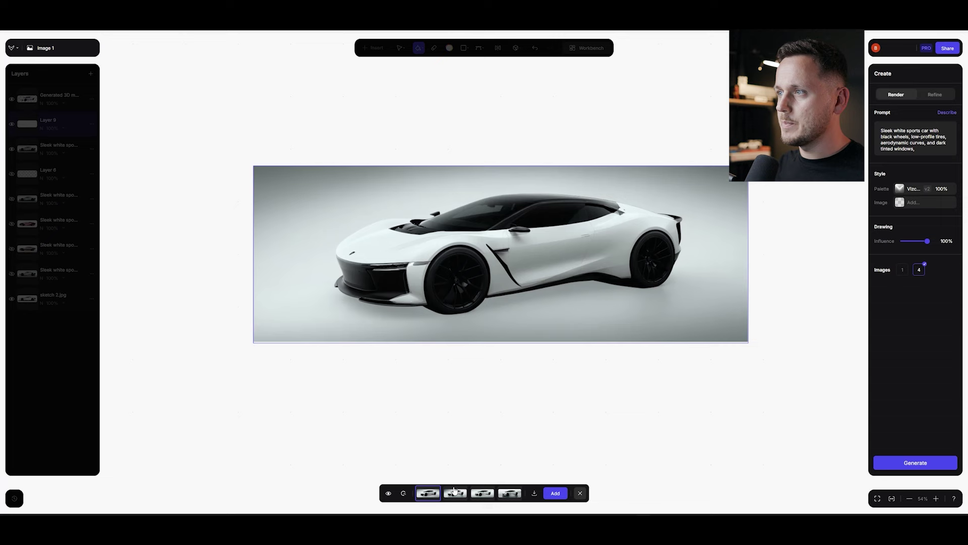
left_click(555, 493)
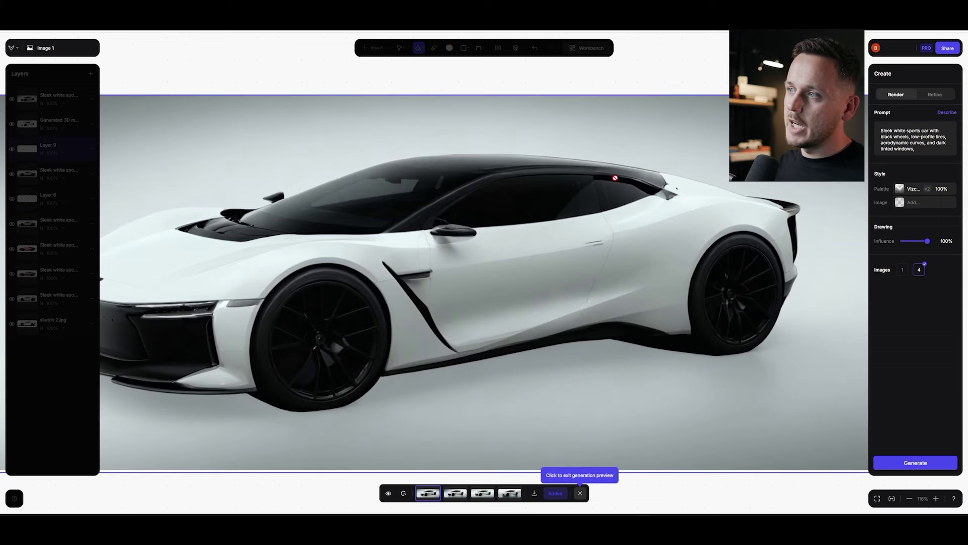
scroll(572, 227, "down", 5)
scroll(570, 251, "up", 1)
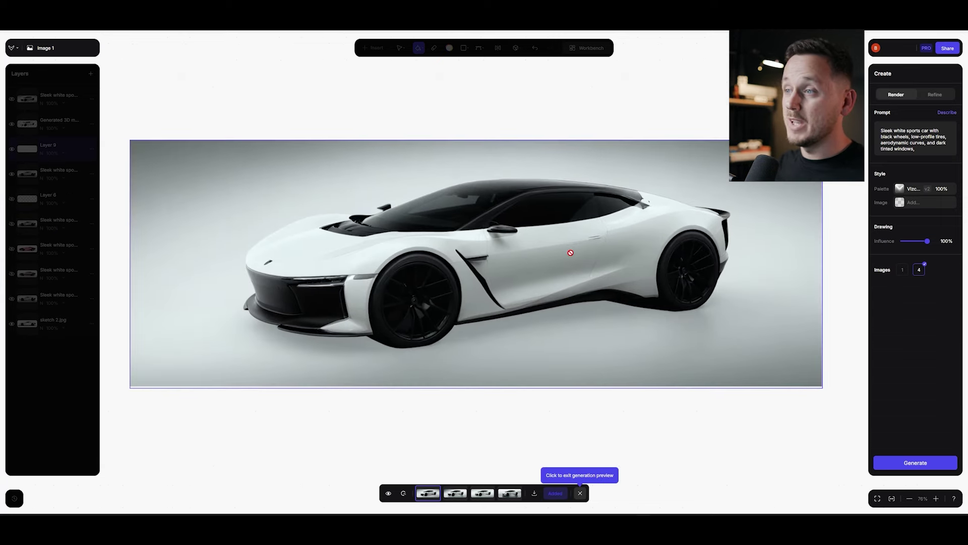
left_click(579, 494)
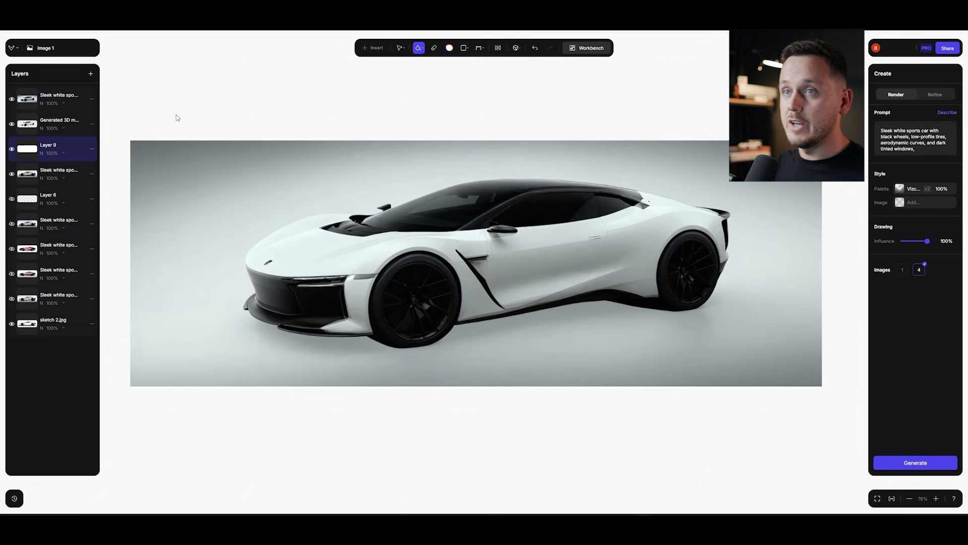
Hide the front three-quarter render, rotate the 3D car to a rear three-quarter view, and enlarge it slightly.
left_click(12, 99)
right_click(37, 129)
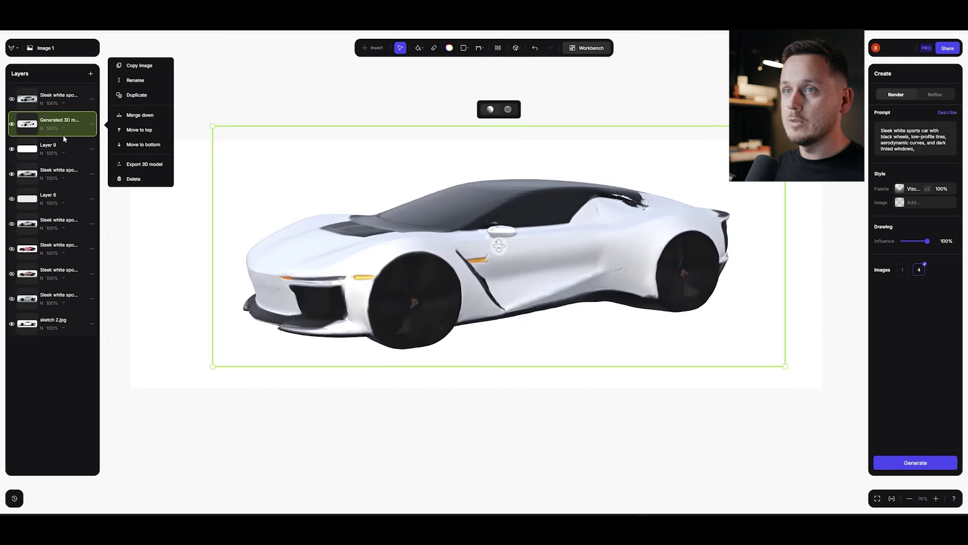
left_click_drag(500, 246, 395, 235)
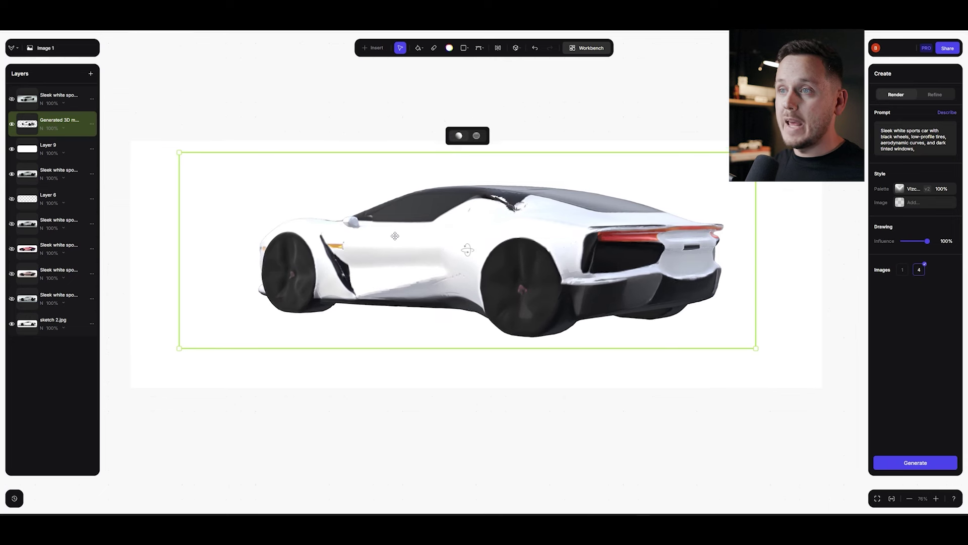
left_click_drag(180, 150, 171, 149)
mouse_move(467, 250)
left_mouse_down()
mouse_move(482, 251)
mouse_move(468, 251)
left_mouse_up()
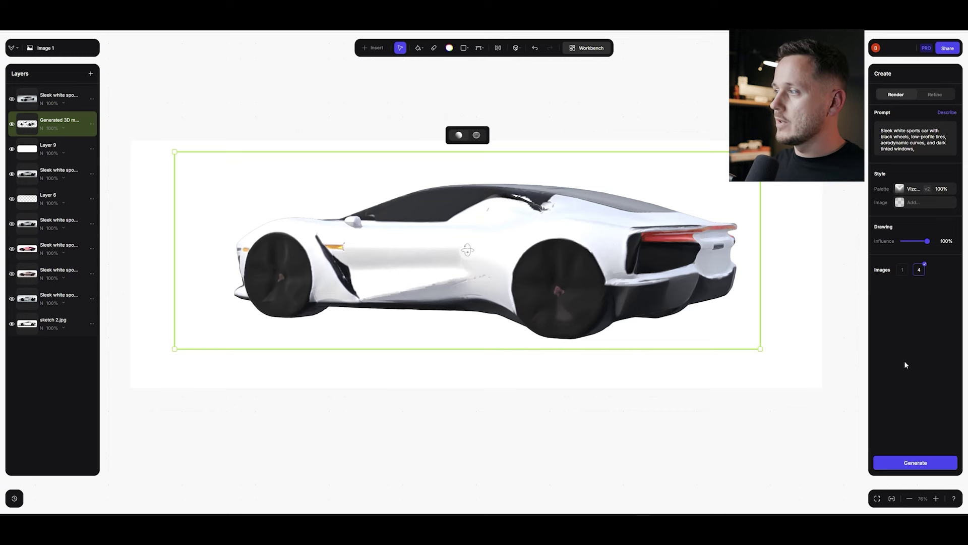
Generate four renders of the rear three-quarter view, compare them, and add the first one as a layer.
left_click(915, 463)
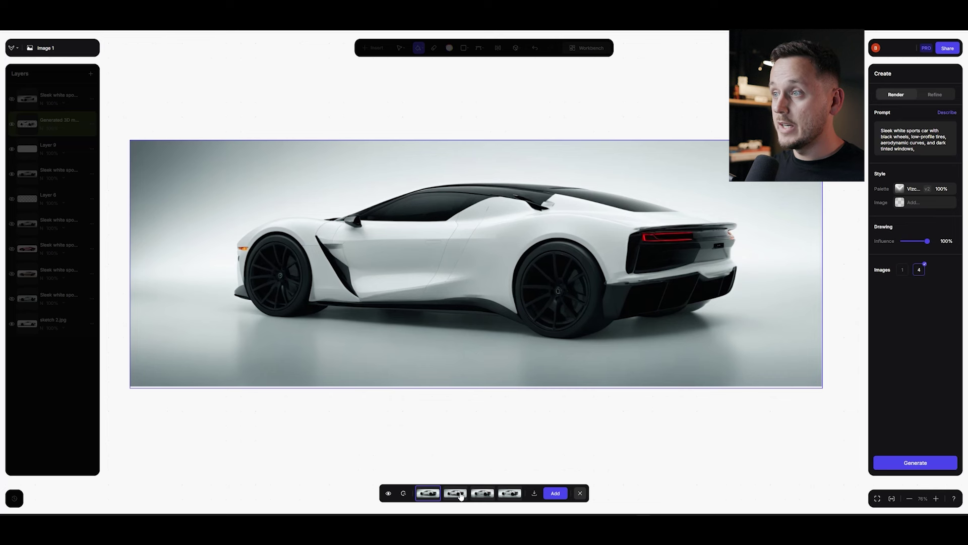
left_click(460, 494)
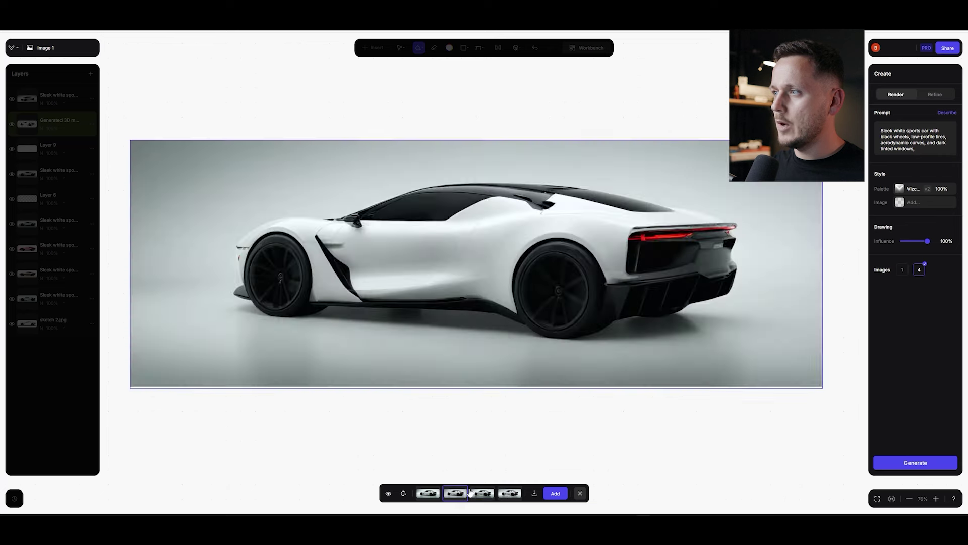
left_click(482, 492)
left_click(508, 493)
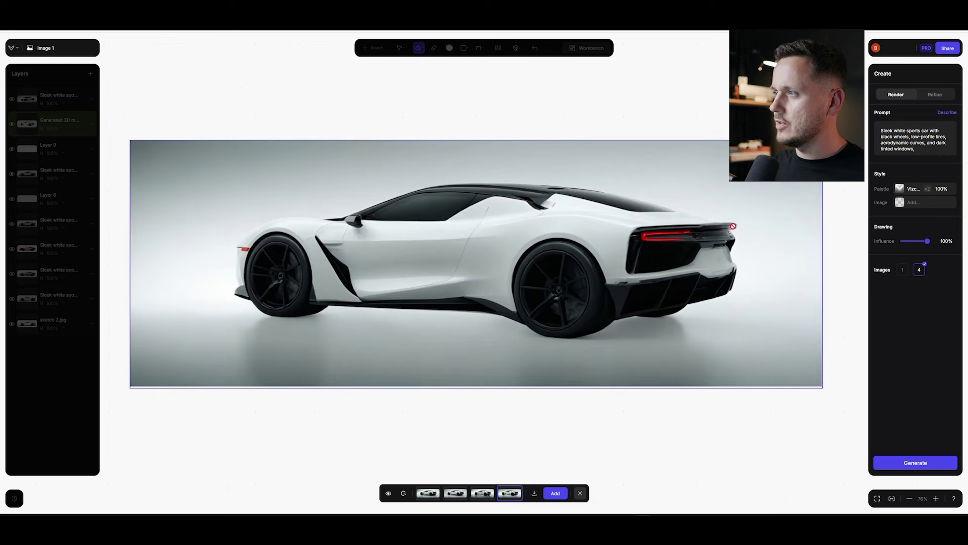
left_click(428, 494)
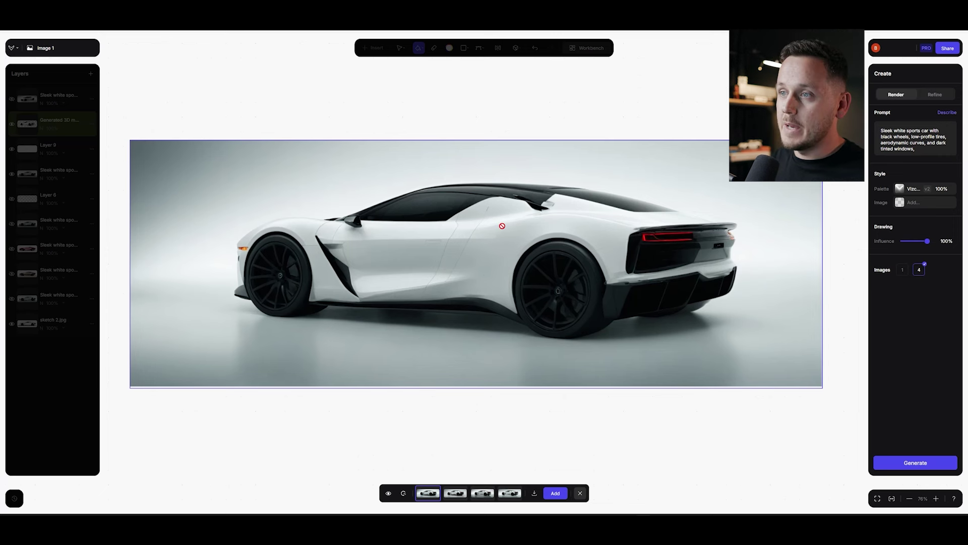
left_click(555, 493)
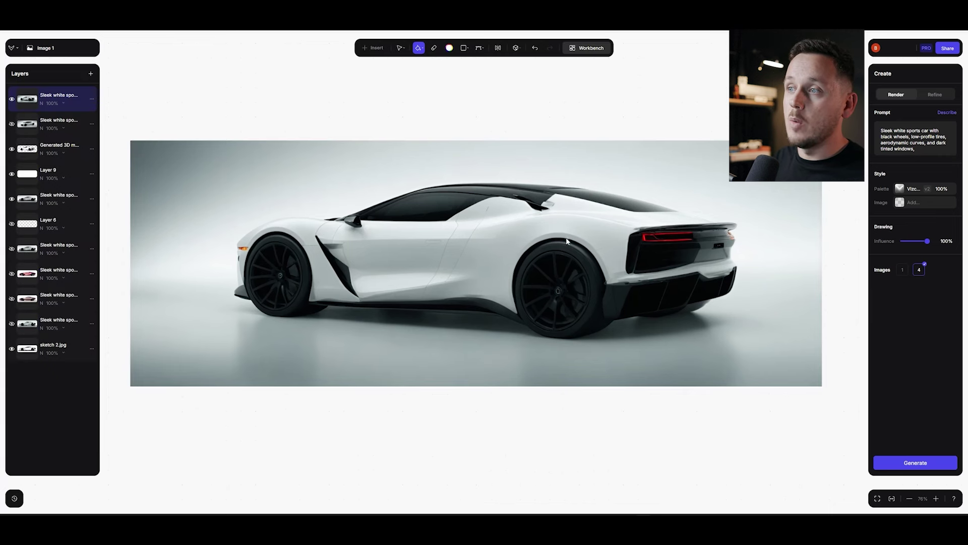
Hide the renders, the 3D model and the white fill layer so that only the original side-view sketch shows.
left_click(11, 99)
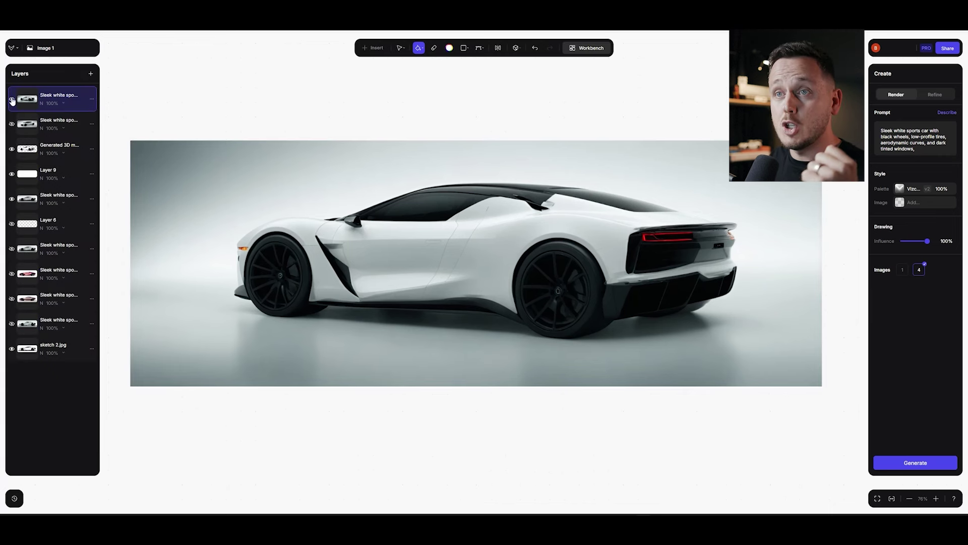
left_click(11, 150)
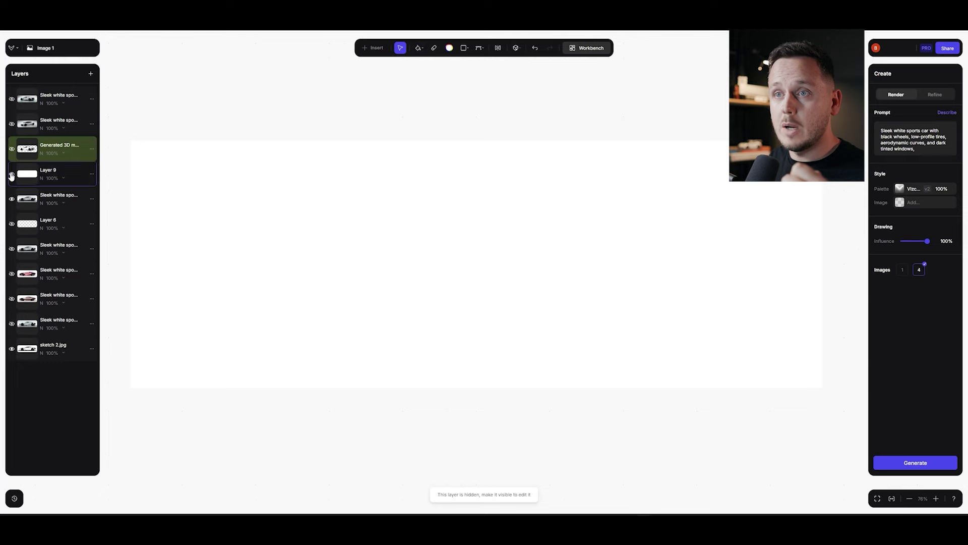
left_click(11, 174)
left_click(13, 298)
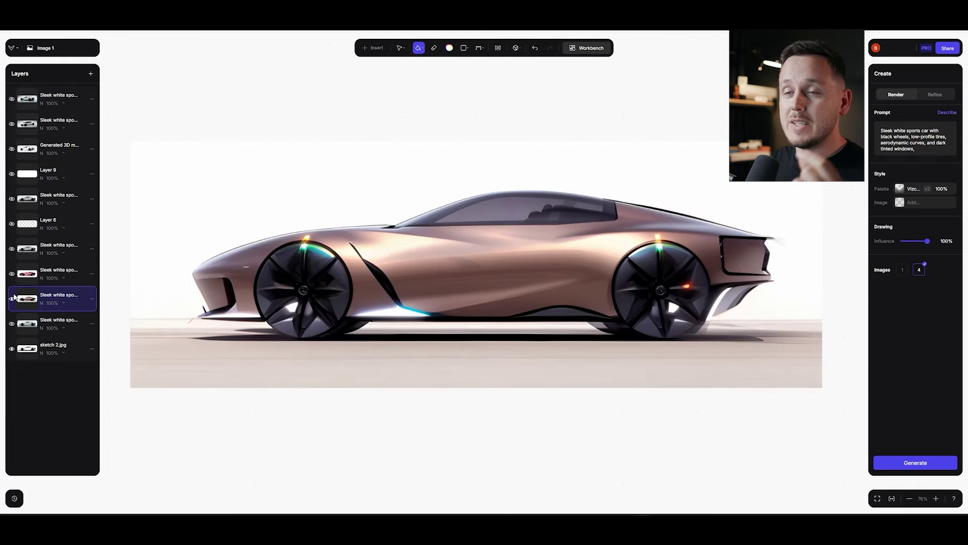
left_click(13, 300)
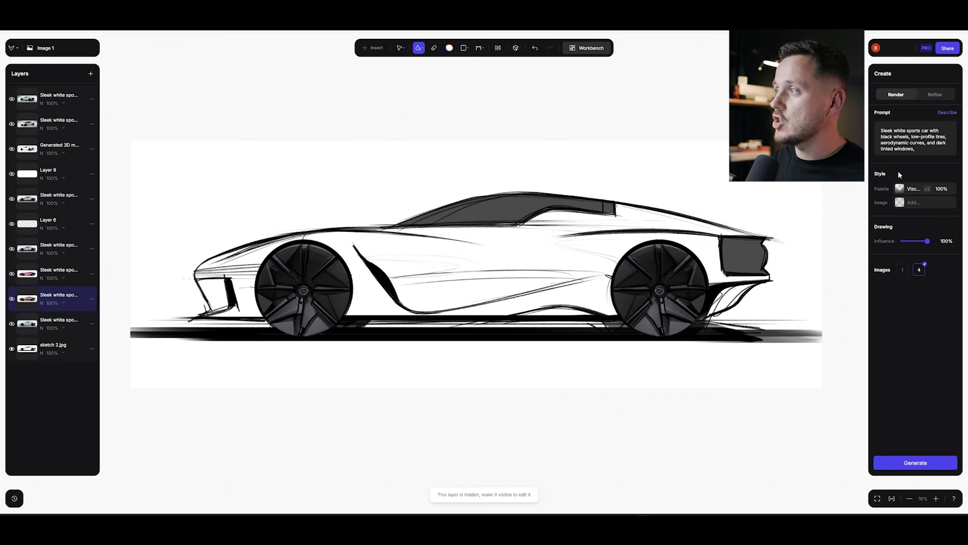
Set the style palette to the automotive Exterior v2 with an influence of 15%.
left_click(908, 189)
scroll(815, 217, "down", 2)
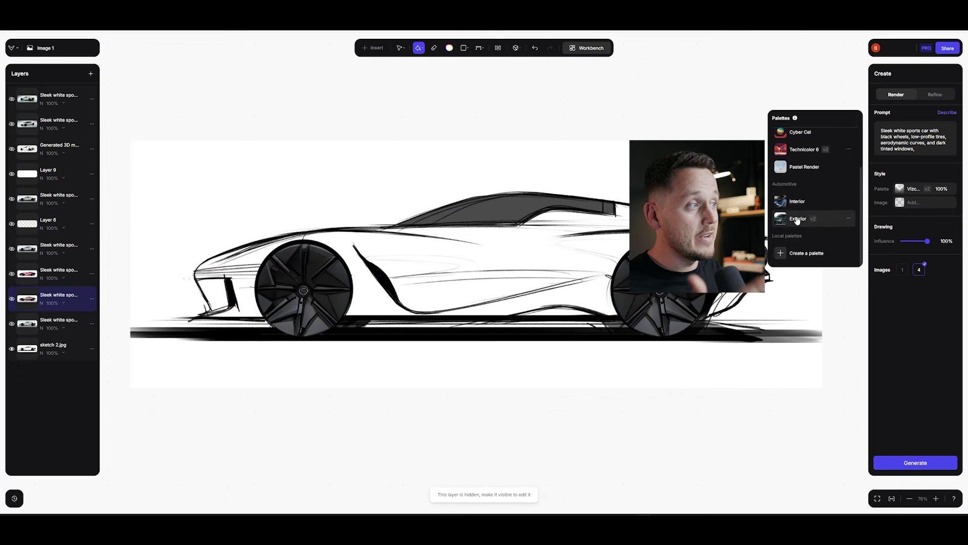
left_click(809, 219)
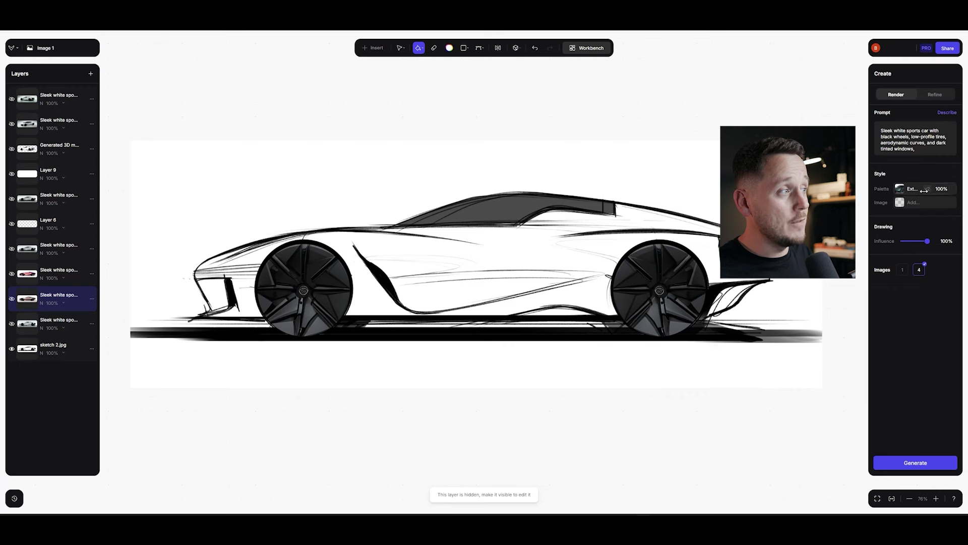
left_click_drag(930, 188, 869, 190)
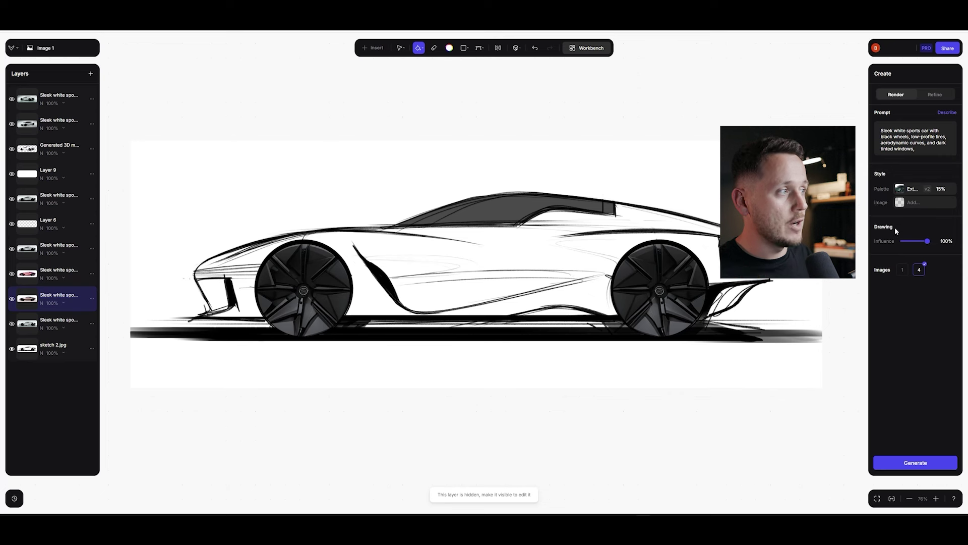
Generate four renders of the side-view sketch at 15% palette influence, compare them, and discard them.
left_click(915, 462)
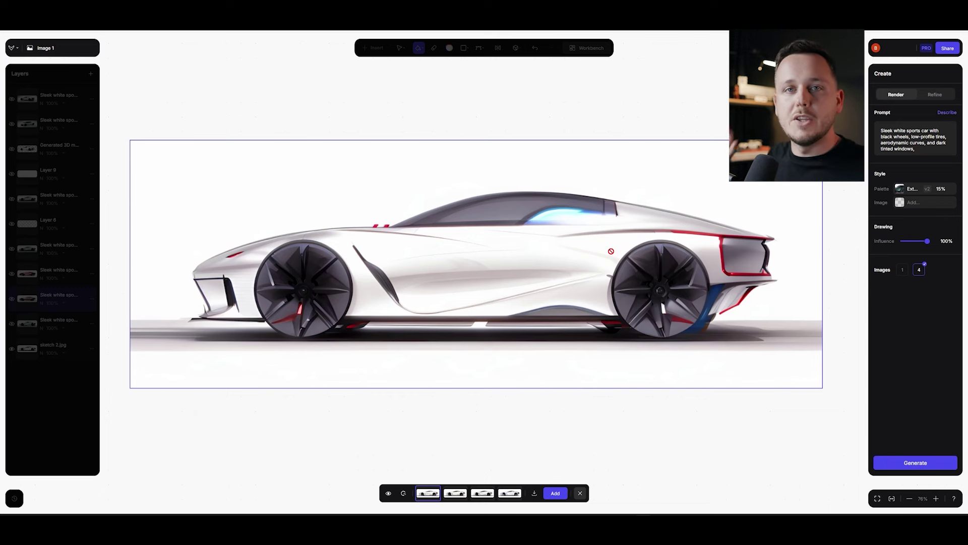
left_click(462, 493)
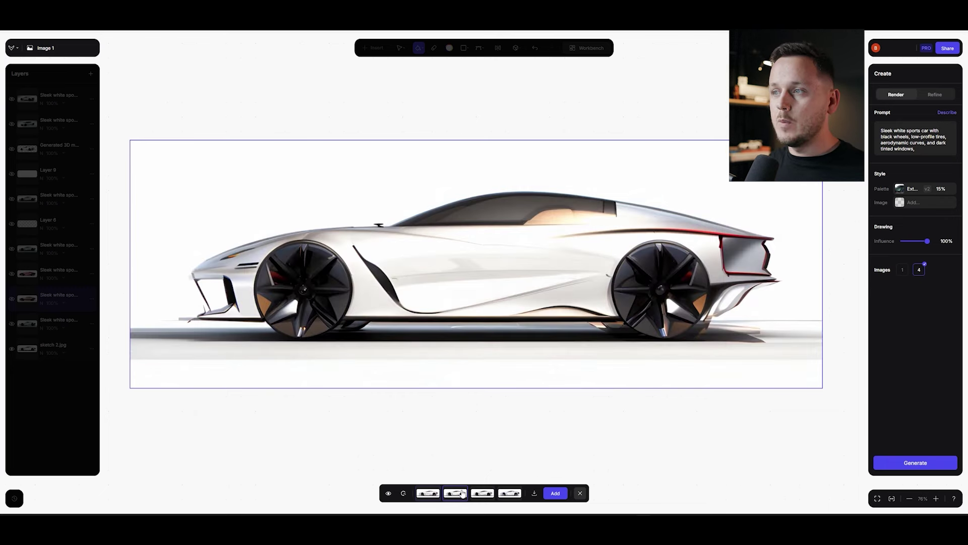
left_click(481, 493)
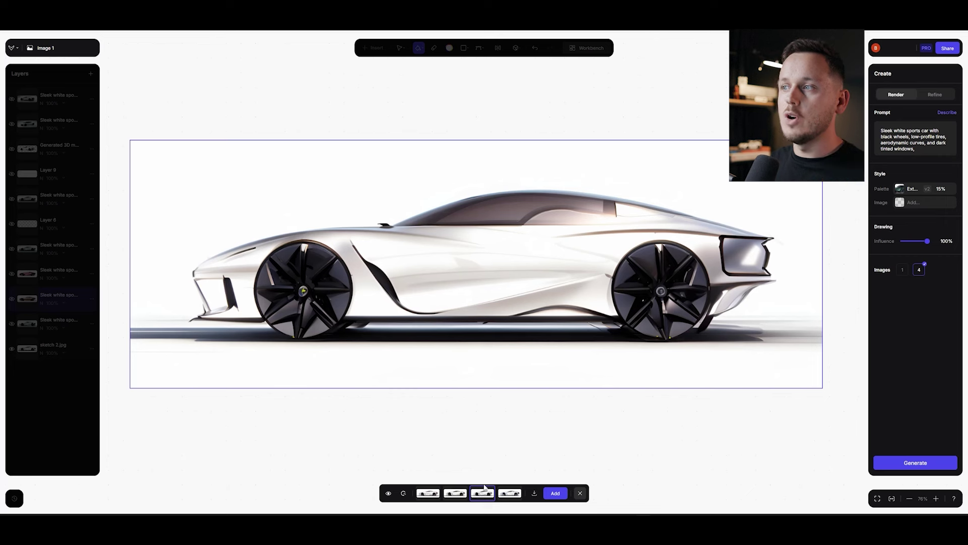
left_click(508, 494)
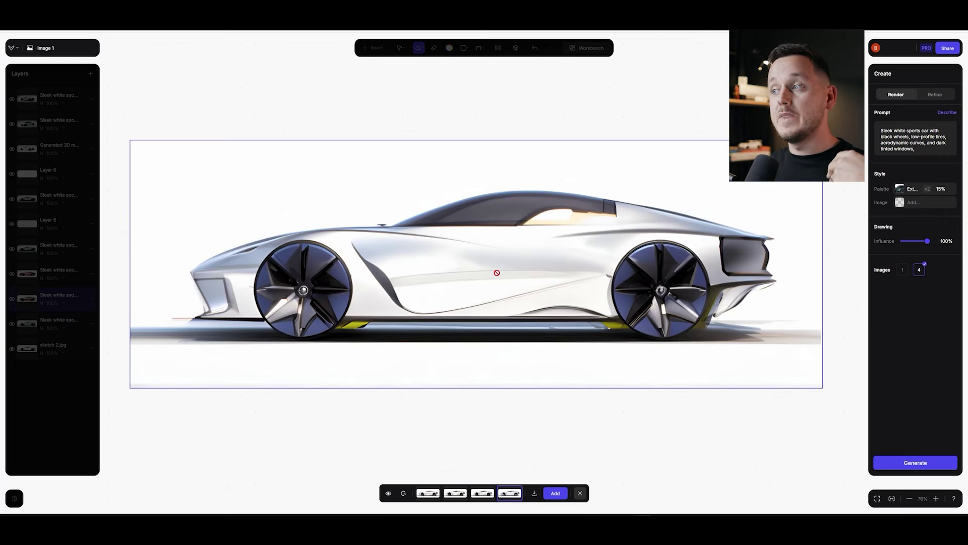
left_click(580, 493)
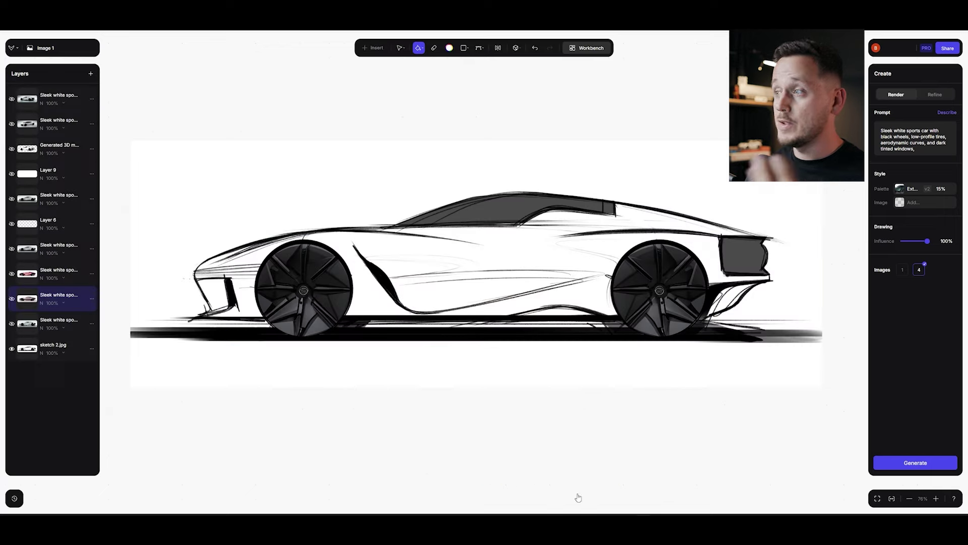
Raise the palette influence to 25%, generate four new renders, and add the fourth one as a layer.
left_click_drag(933, 189, 938, 189)
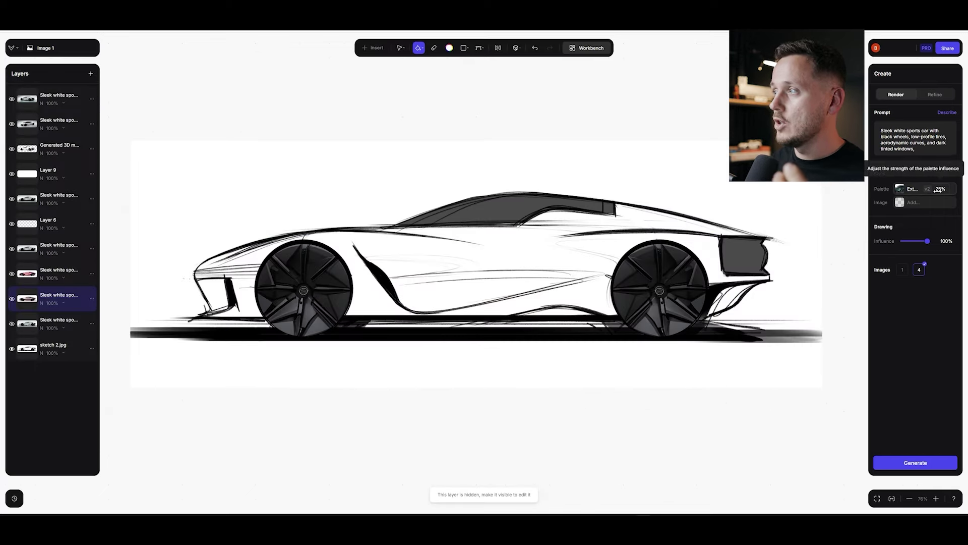
left_click(915, 463)
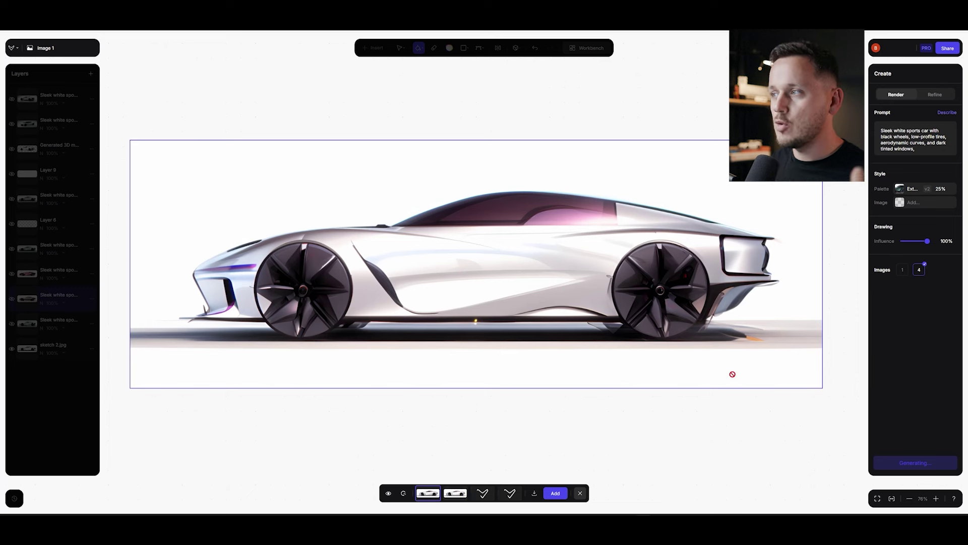
left_click(455, 492)
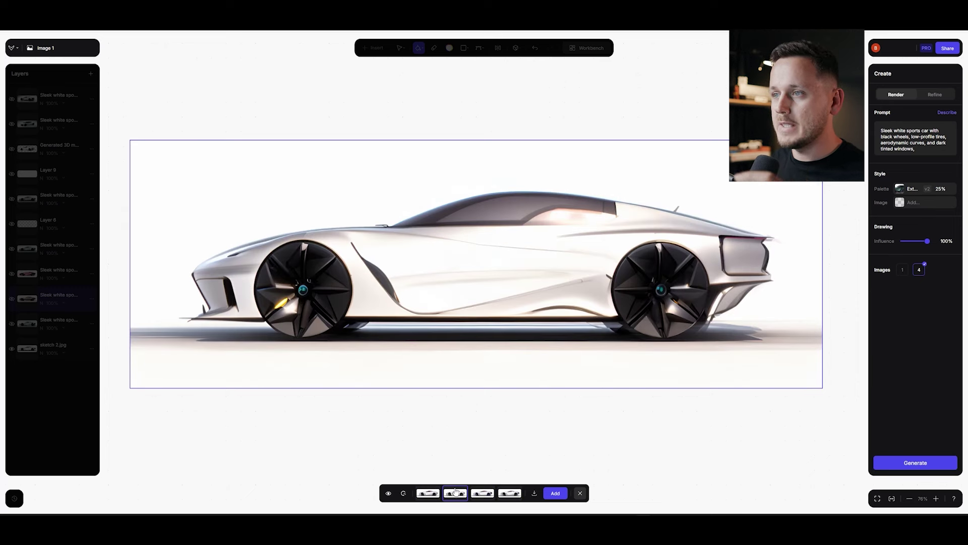
left_click(483, 493)
left_click(509, 492)
left_click(555, 493)
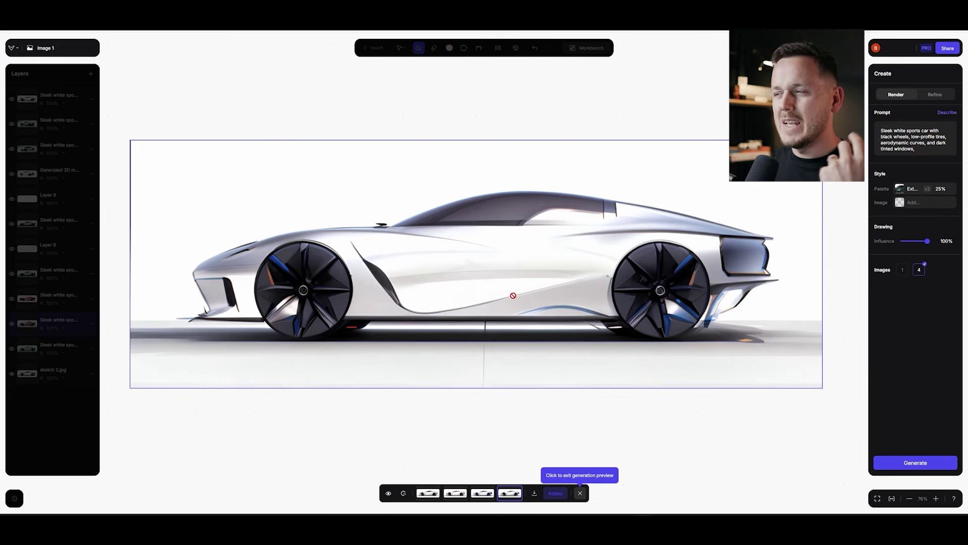
left_click(579, 493)
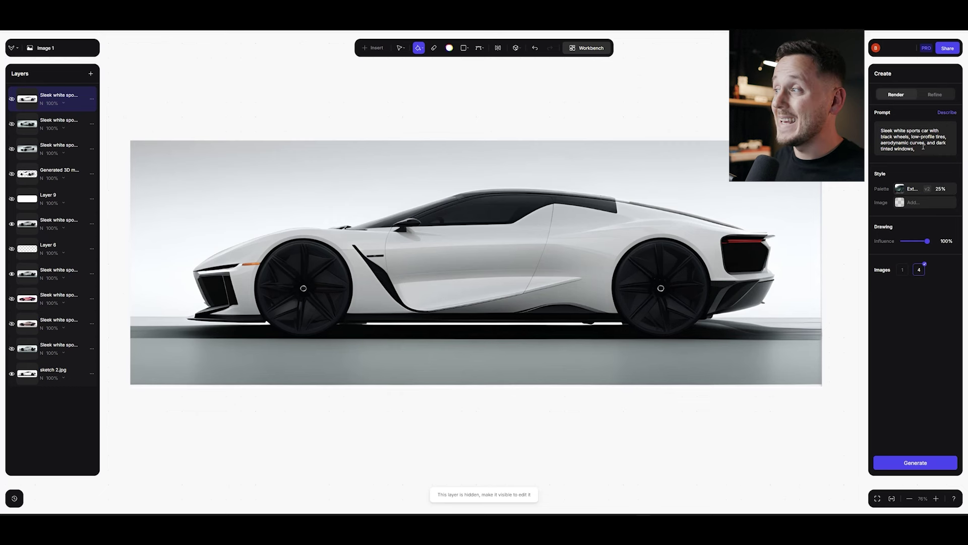
Switch the style palette to Vizcom General and upload the picture of the small city car as the style reference image.
left_click(907, 189)
scroll(848, 159, "up", 3)
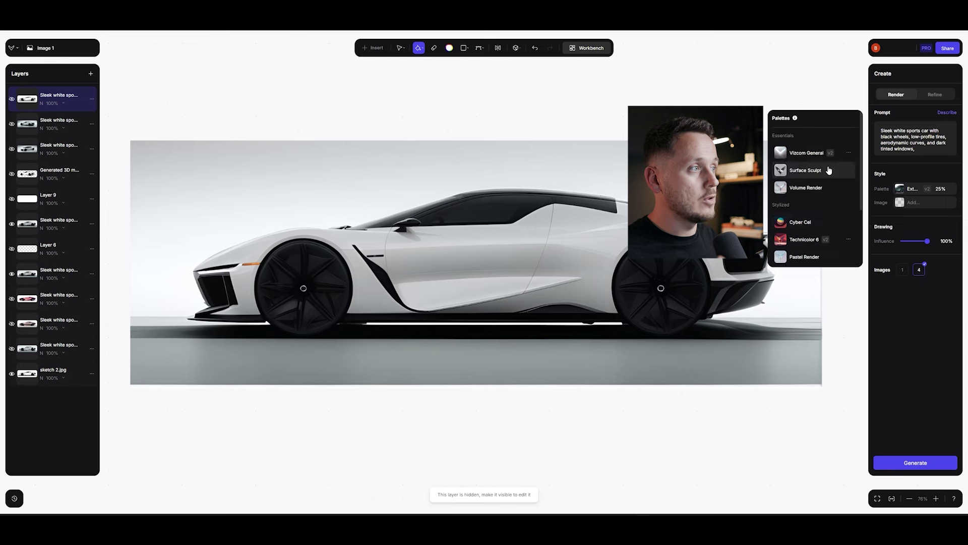
left_click(812, 154)
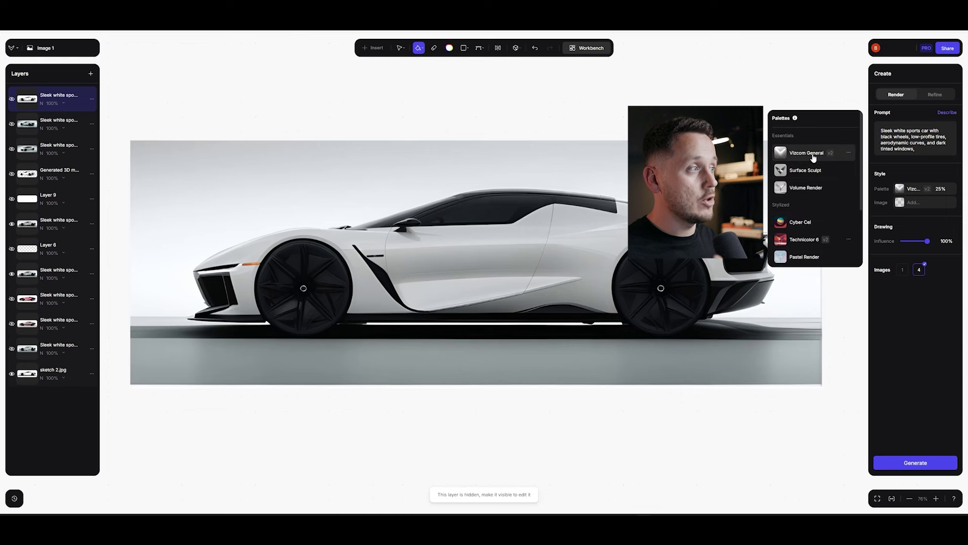
left_click(916, 207)
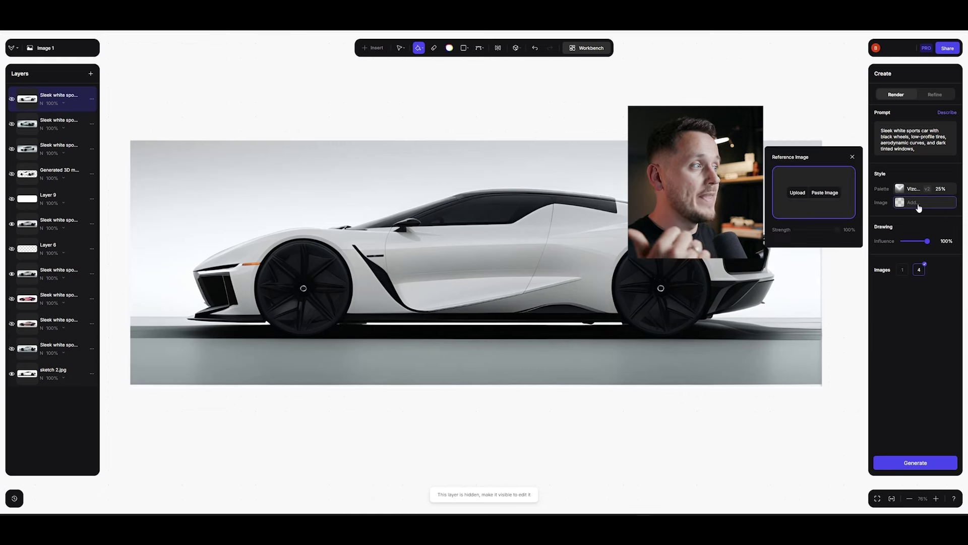
left_click(794, 197)
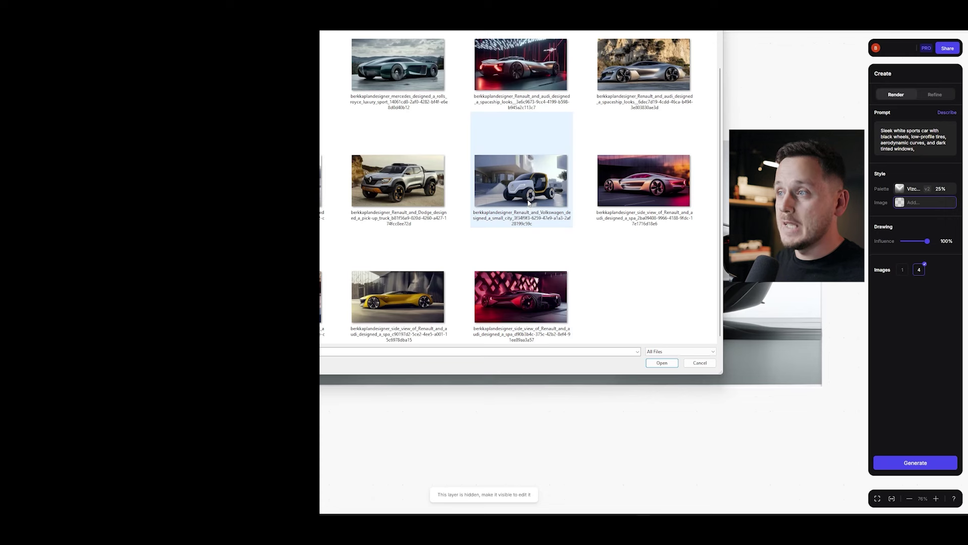
double_click(528, 202)
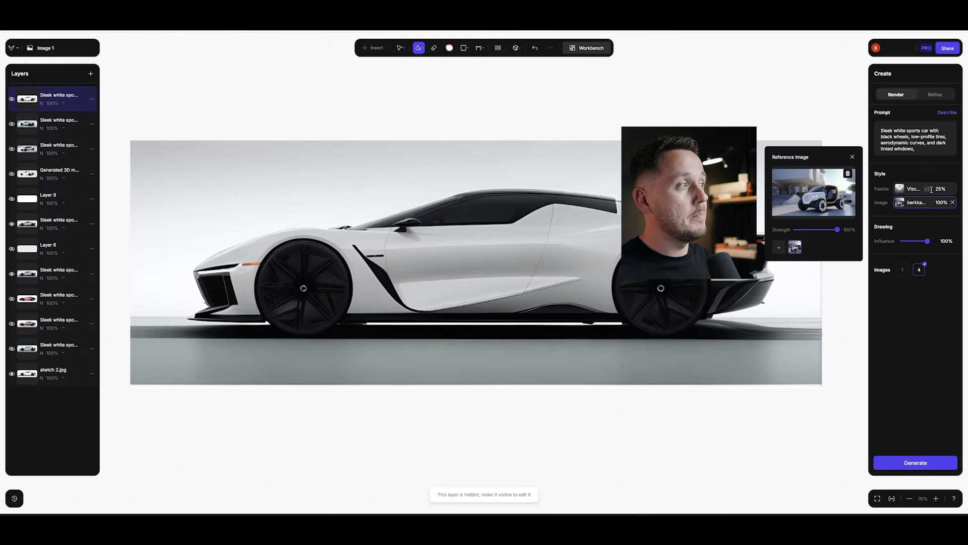
Set the palette influence to 100%, the reference image strength to 40%, and the drawing influence to 95%.
left_click_drag(932, 188, 956, 189)
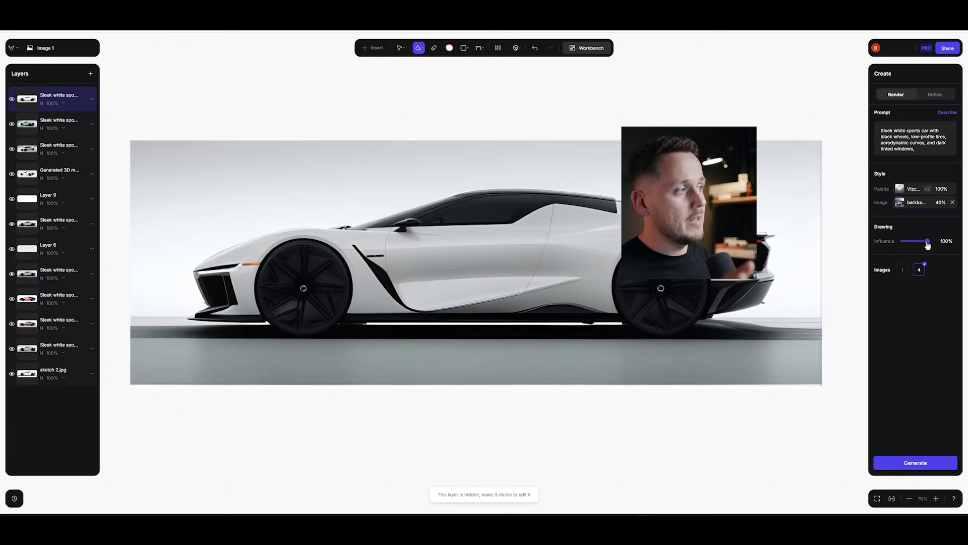
left_click_drag(929, 244, 927, 244)
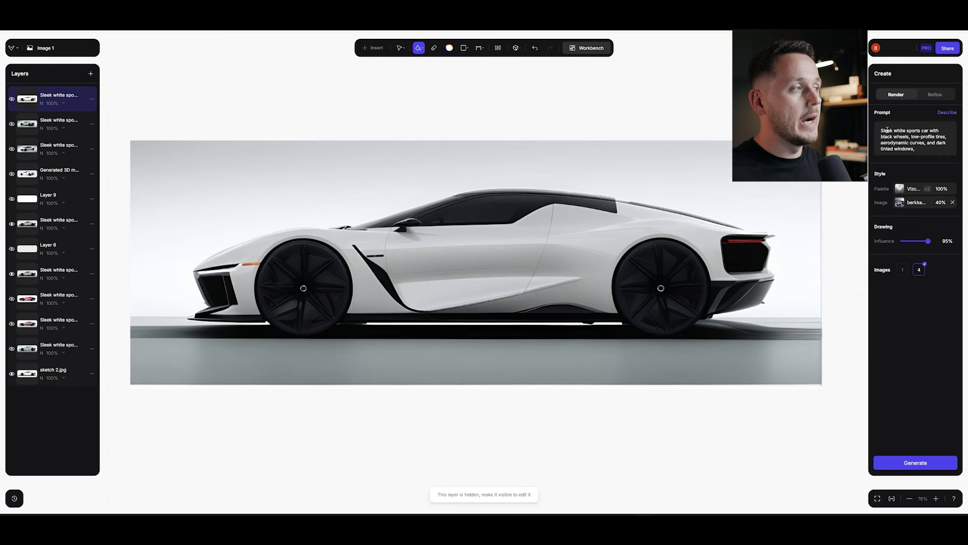
left_click(908, 202)
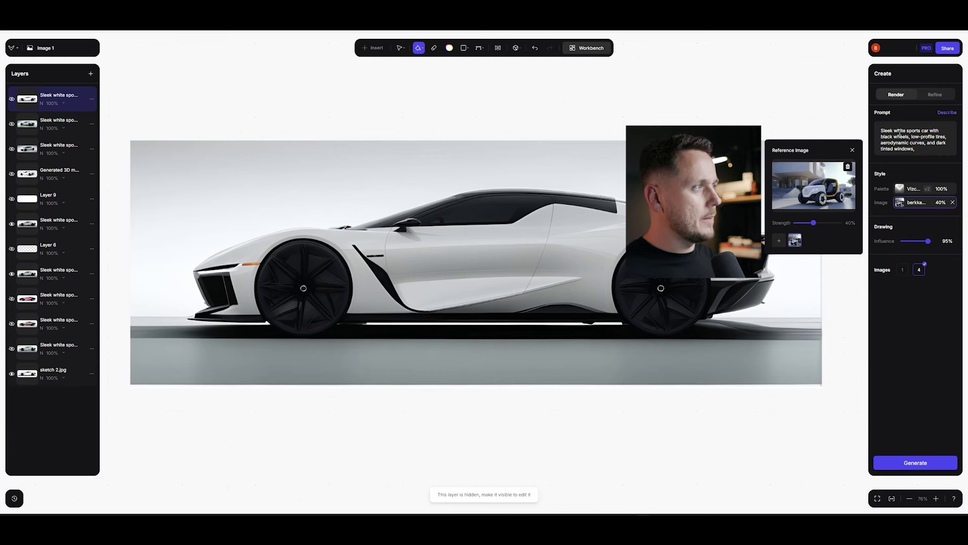
mouse_move(830, 199)
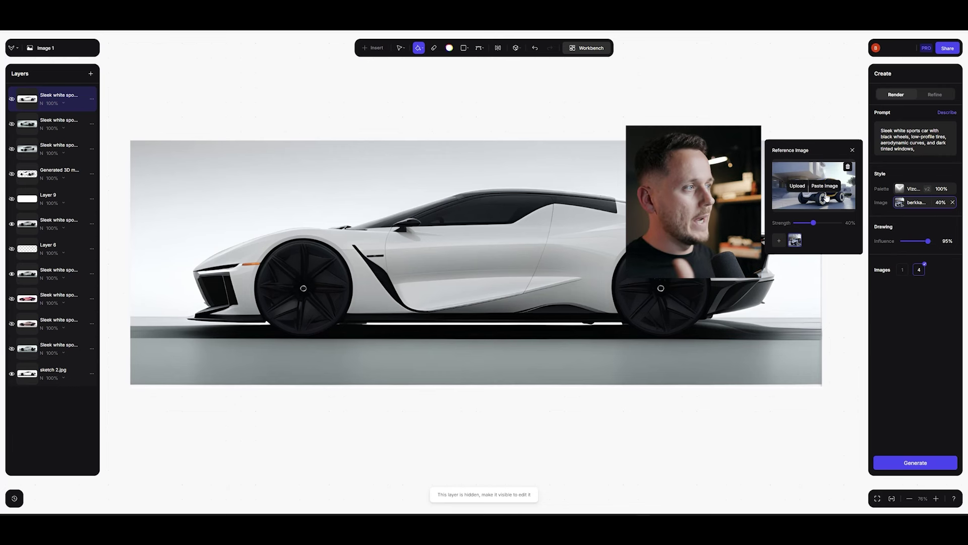
left_click(903, 354)
Generate four renders using the reference image and inspect the first one closely, from the nose to the rear.
left_click(924, 469)
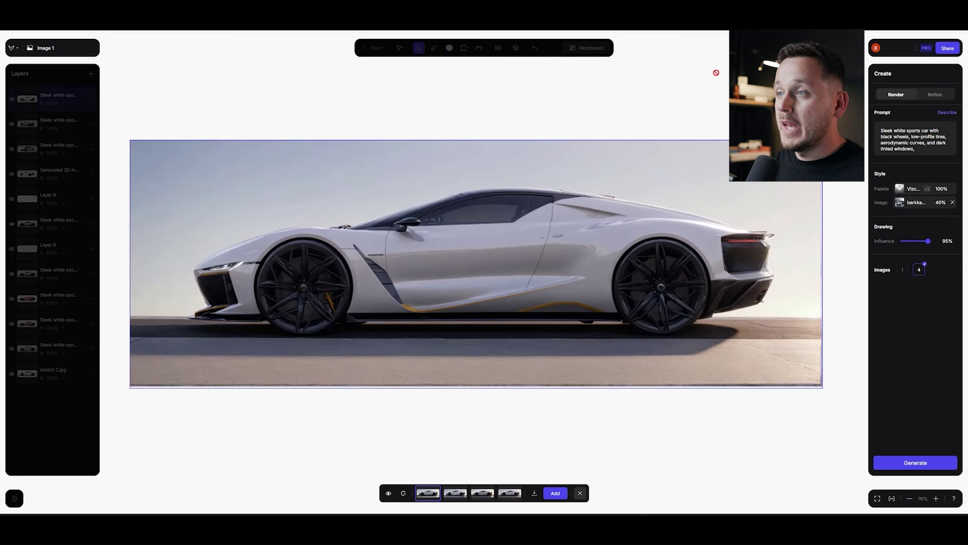
scroll(610, 213, "up", 3)
scroll(609, 213, "up", 3)
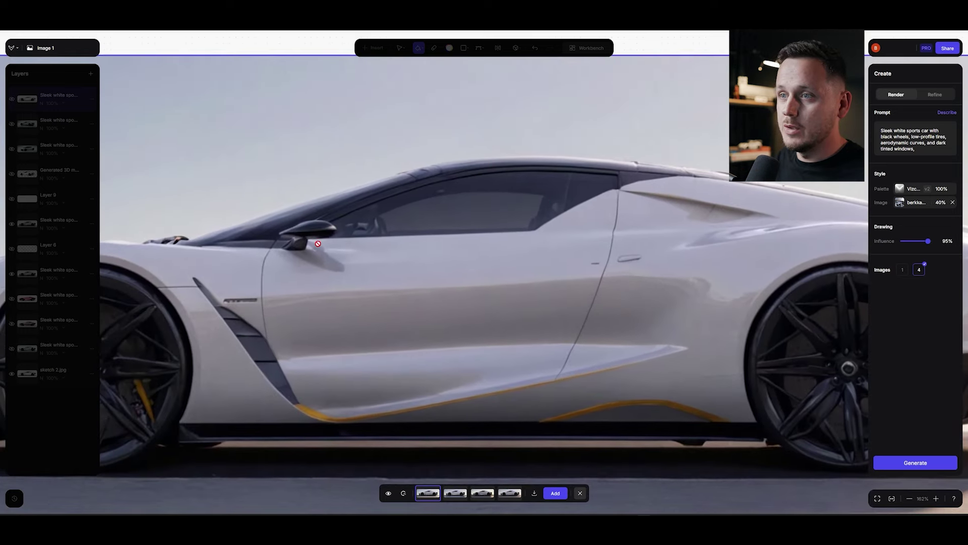
left_click_drag(318, 243, 467, 247)
scroll(375, 222, "down", 3)
scroll(474, 271, "down", 2)
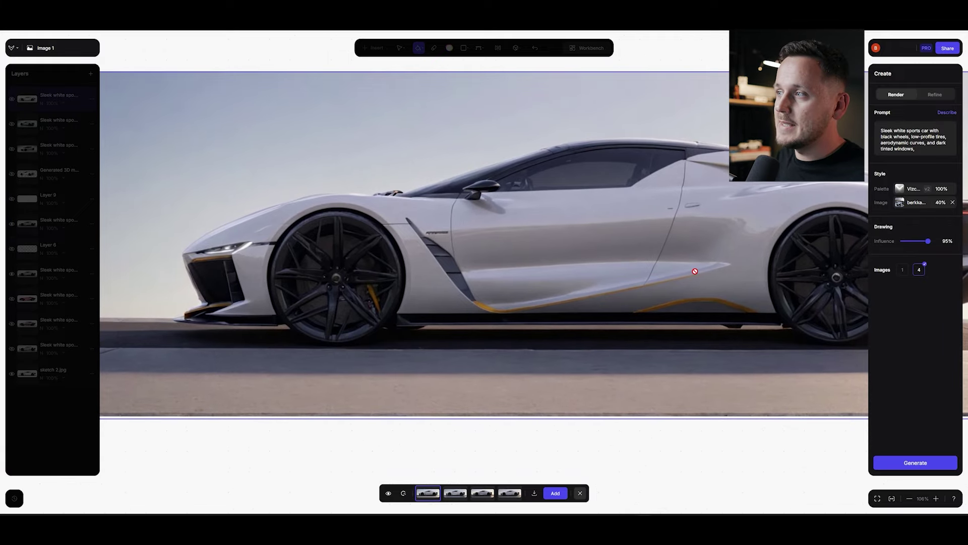
scroll(695, 272, "right", 3)
scroll(525, 262, "down", 2)
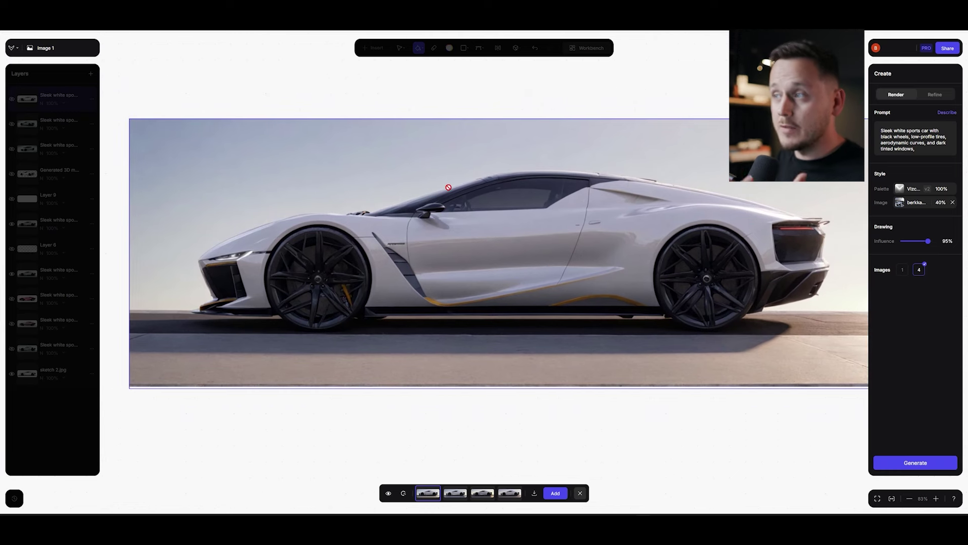
scroll(449, 194, "down", 1)
Compare the remaining reference-styled renders, add the third one as a layer, and hide that layer.
left_click(456, 493)
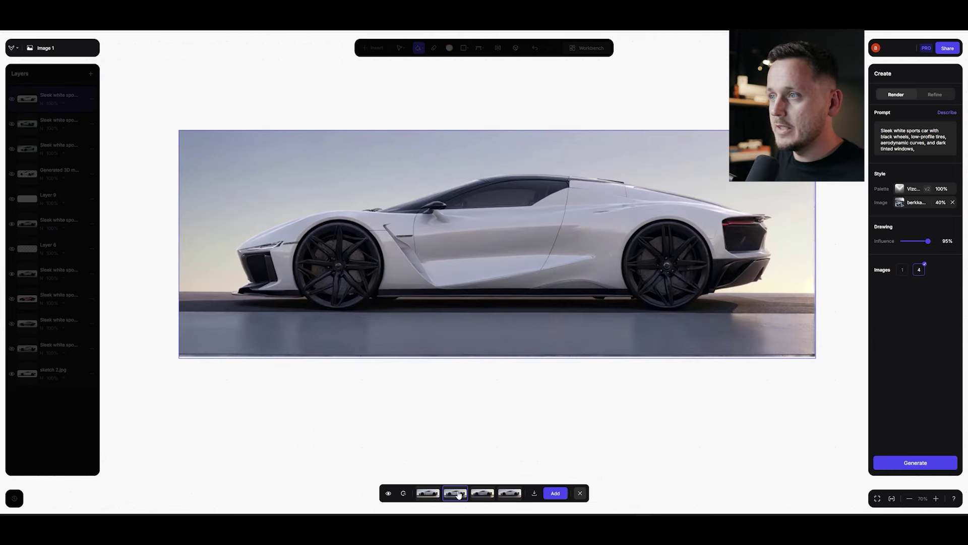
left_click(479, 493)
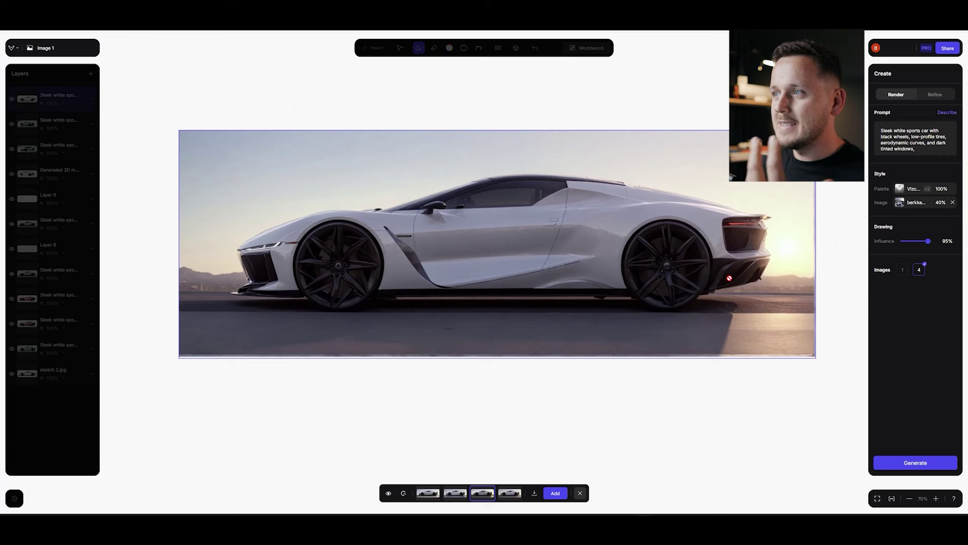
left_click(511, 494)
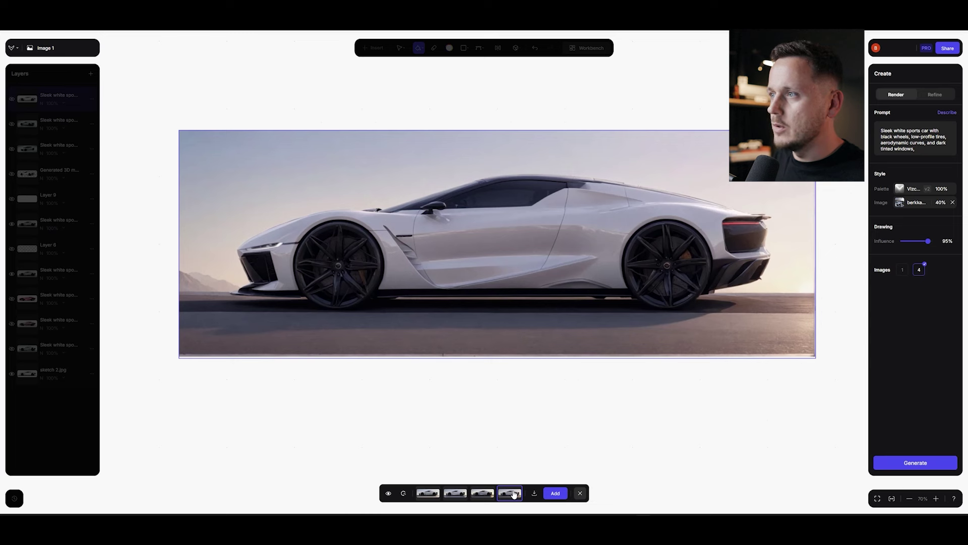
scroll(401, 247, "up", 3)
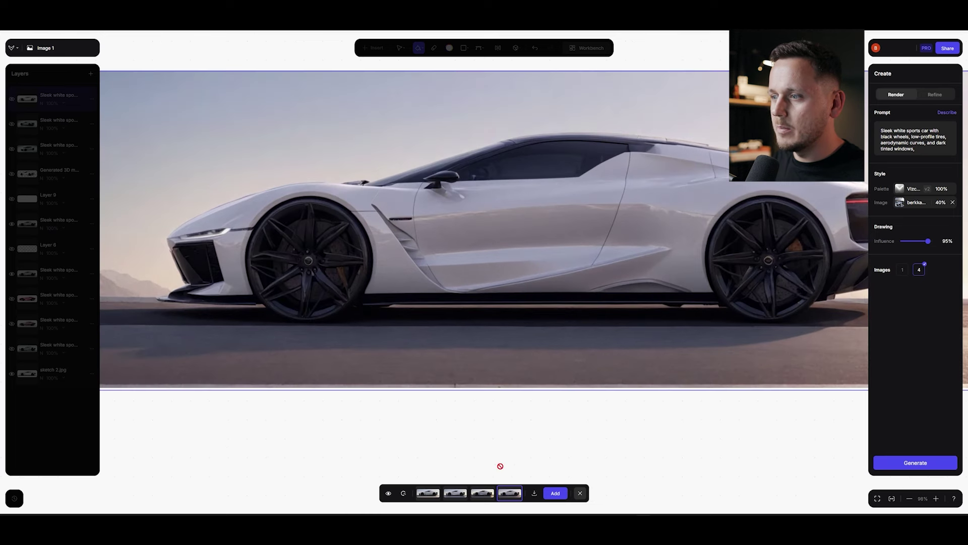
left_click(483, 493)
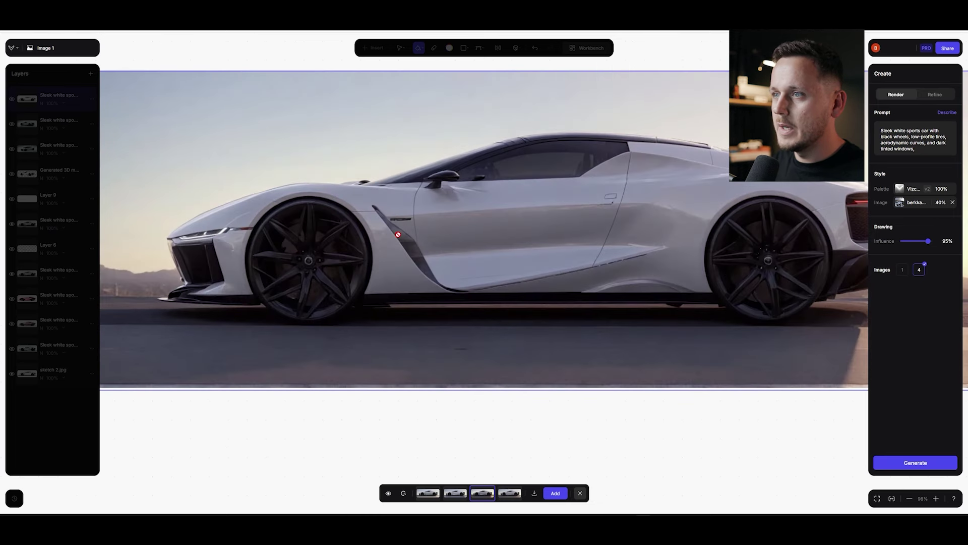
scroll(418, 271, "down", 3)
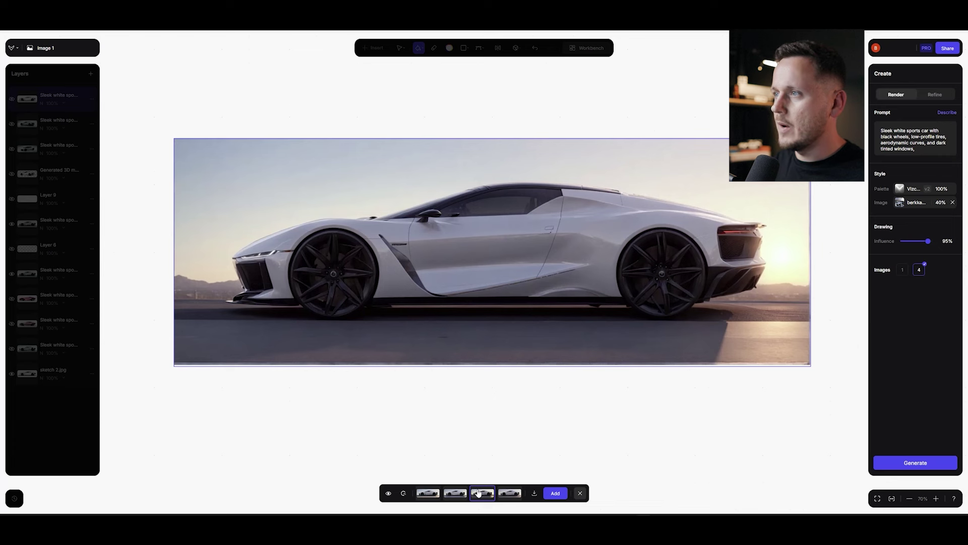
left_click(555, 492)
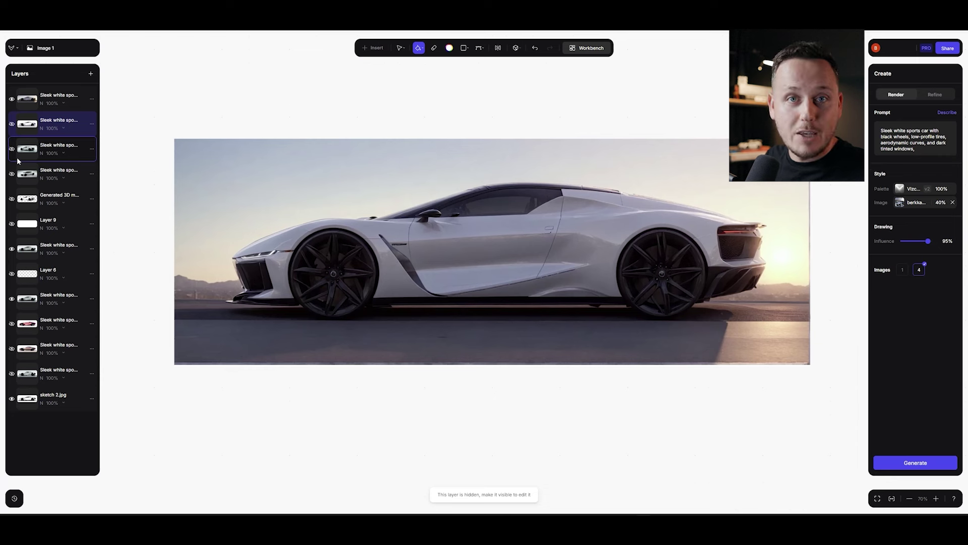
left_click(12, 101)
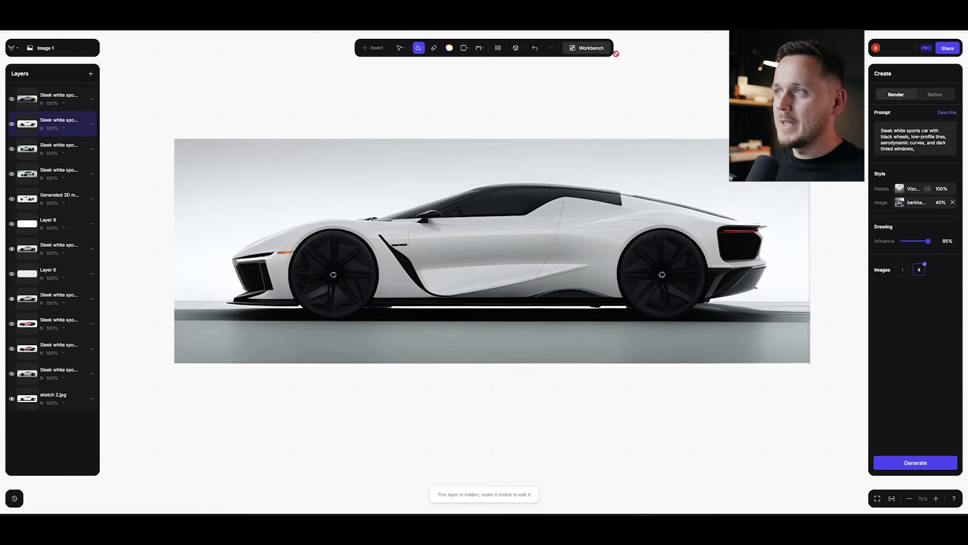
Return to the Workbench, insert a Sketch block above Image 1, and open it for sketching.
left_click(576, 49)
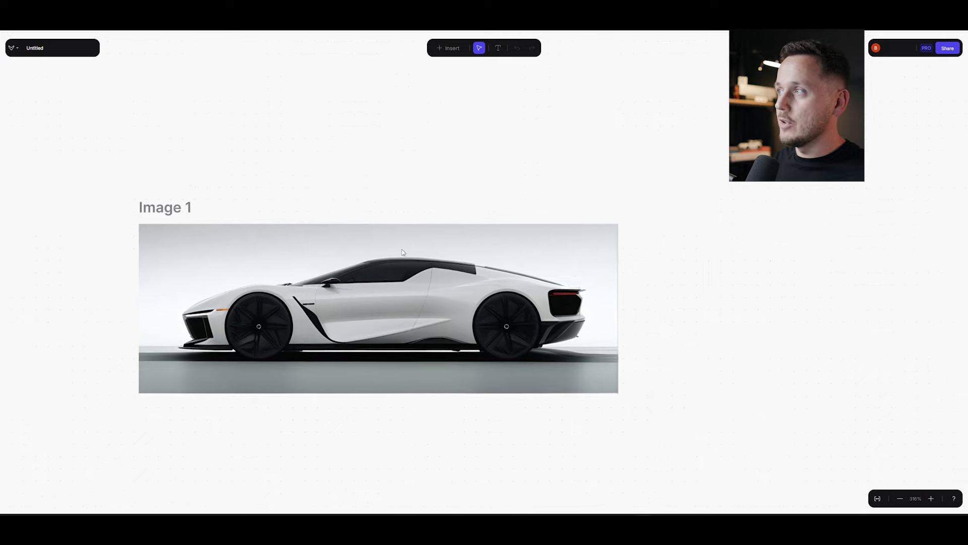
left_click(448, 50)
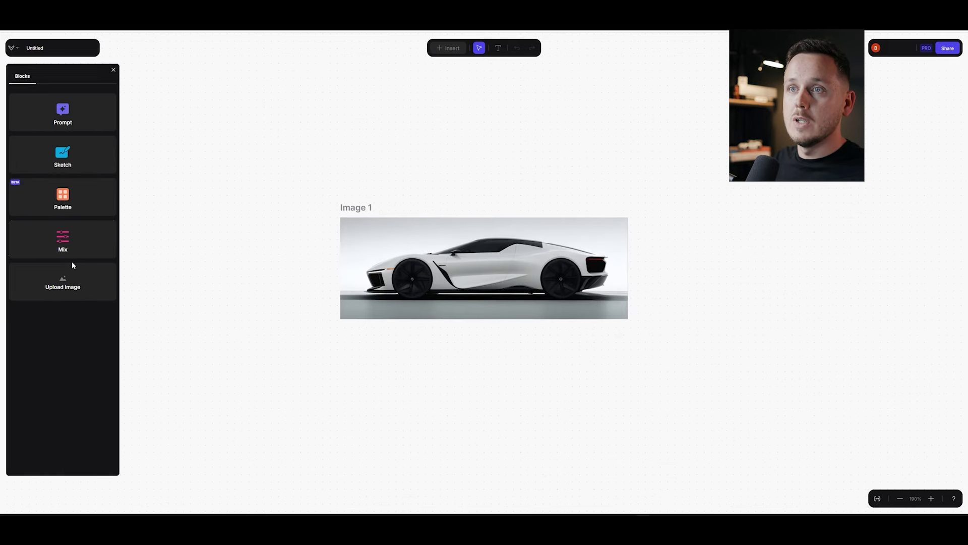
left_click(63, 154)
left_click_drag(425, 253, 439, 129)
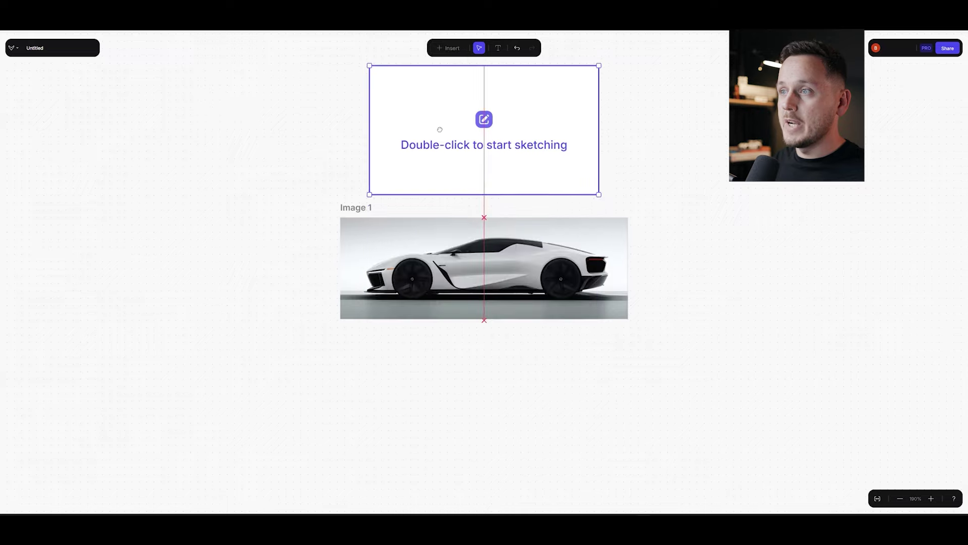
double_click(436, 216)
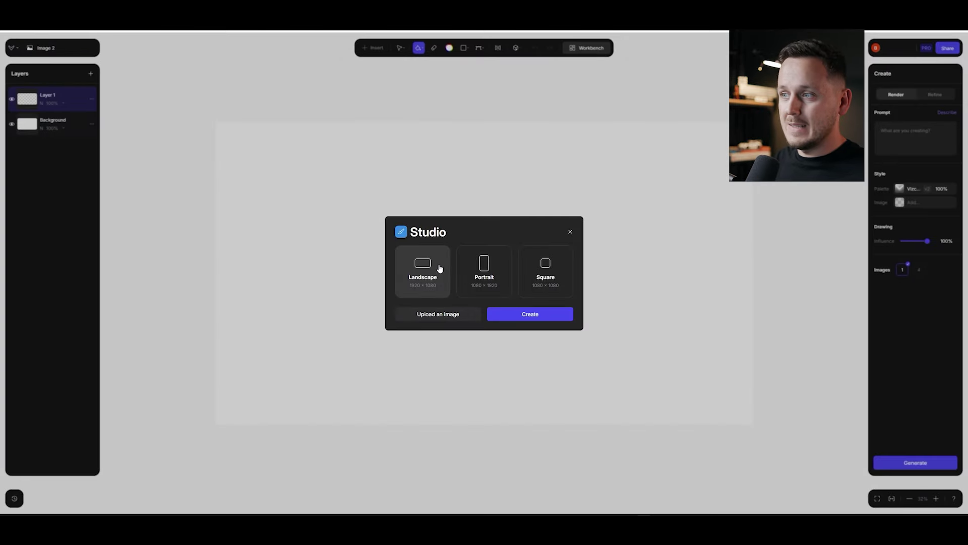
Create a 1920 × 1080 landscape canvas and enter the prompt "metallic red sportscar in front of dark building entrance, side view".
left_click(527, 318)
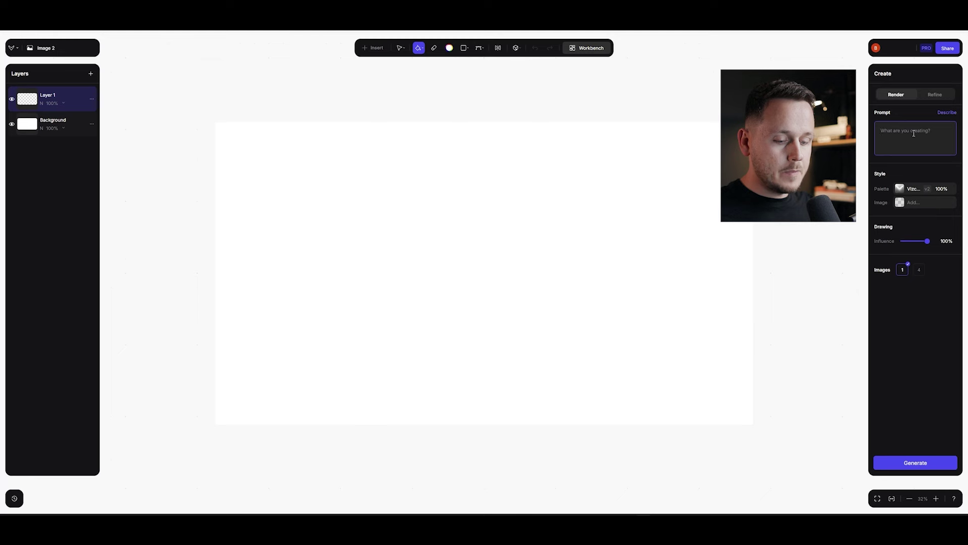
type("metallic red sportscar in front of")
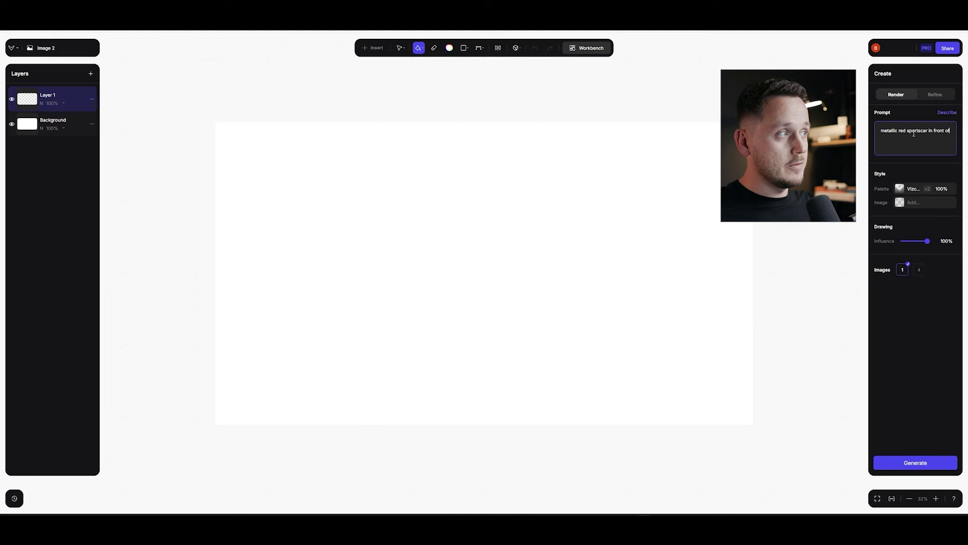
type(" dark building entrance")
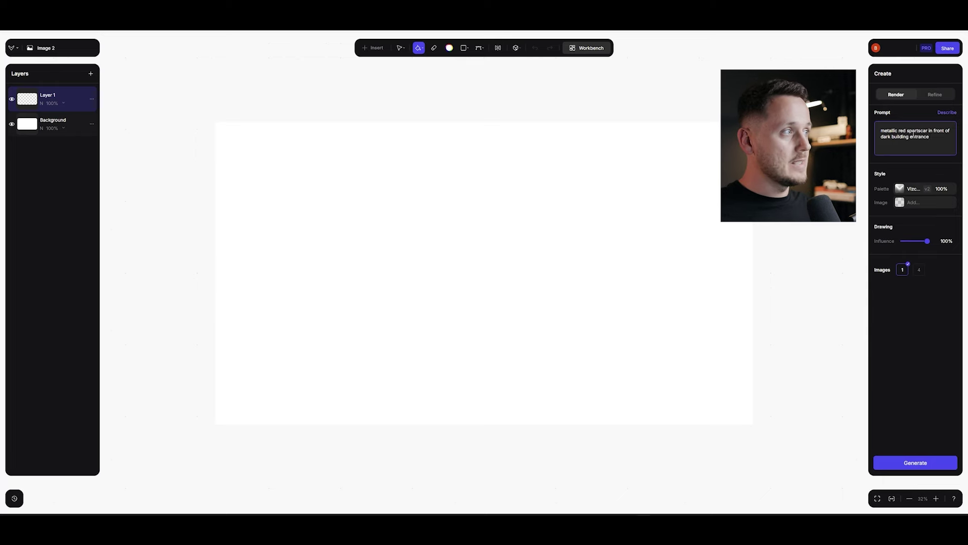
type(", side view")
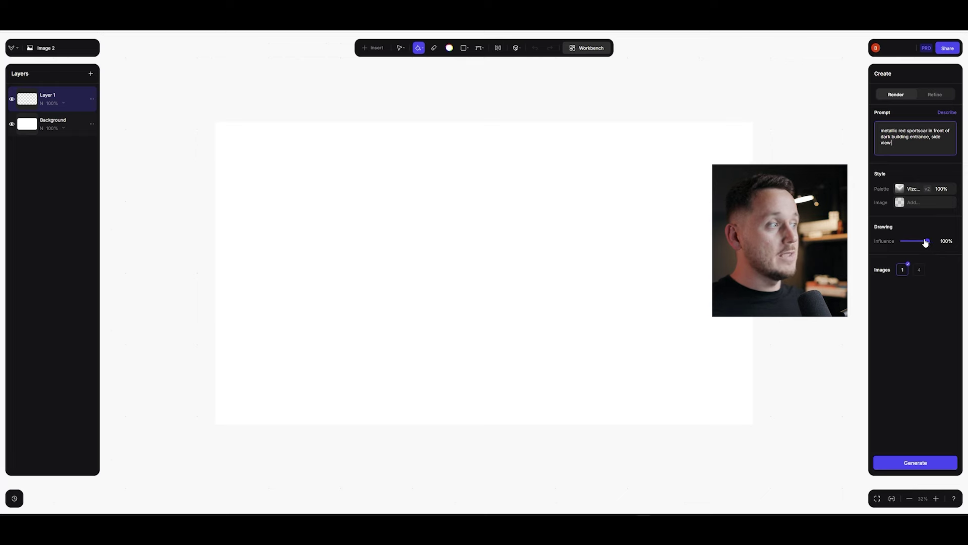
Generate four images with the drawing influence at 0% and add the third render as a layer.
left_click_drag(927, 241, 890, 241)
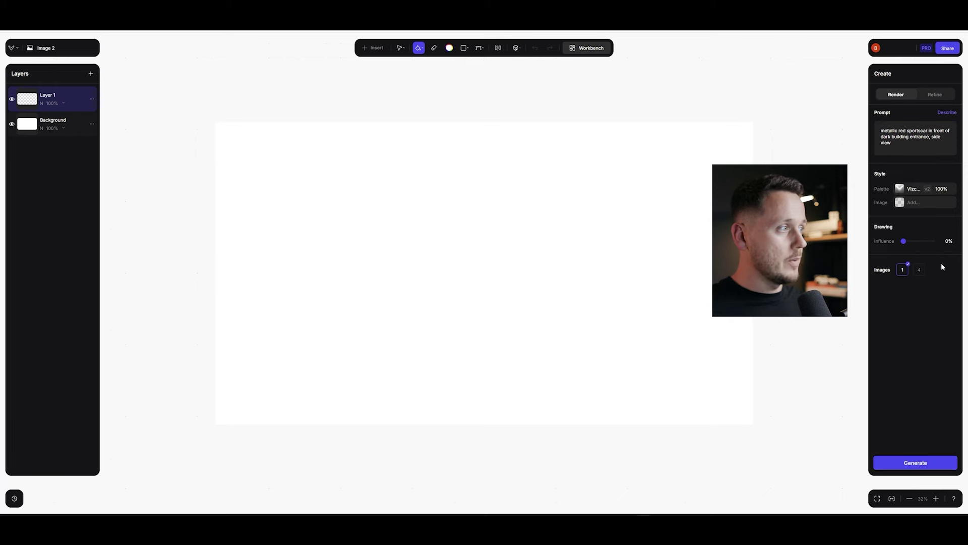
left_click(920, 270)
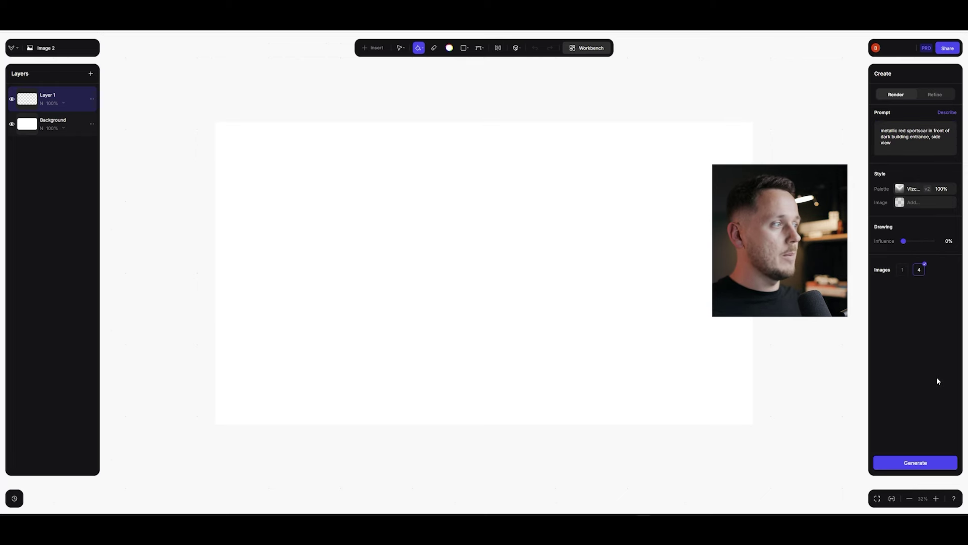
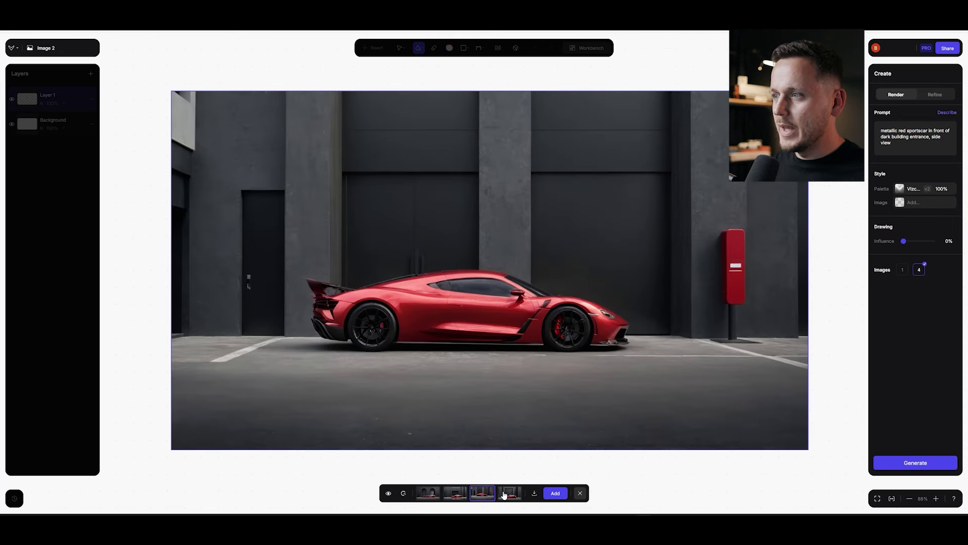
left_click(504, 495)
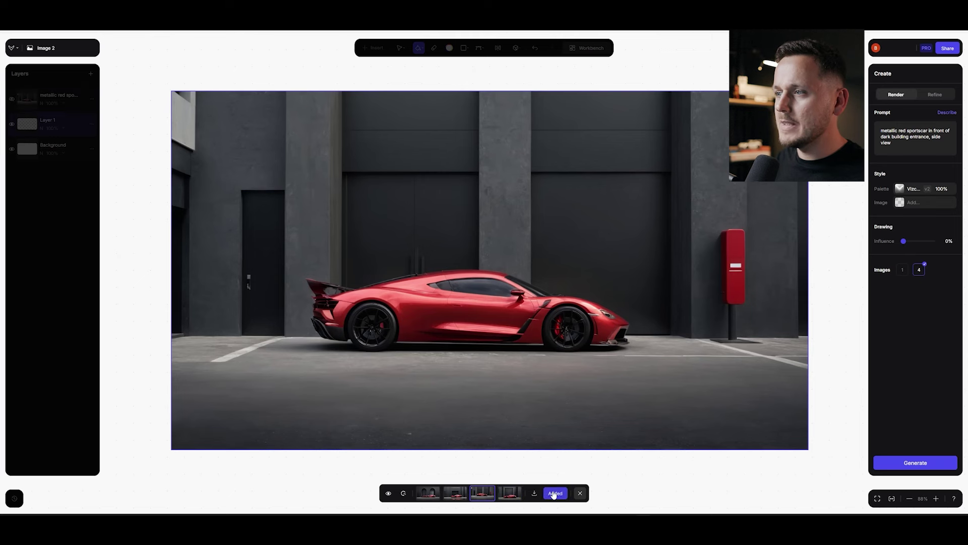
left_click(580, 494)
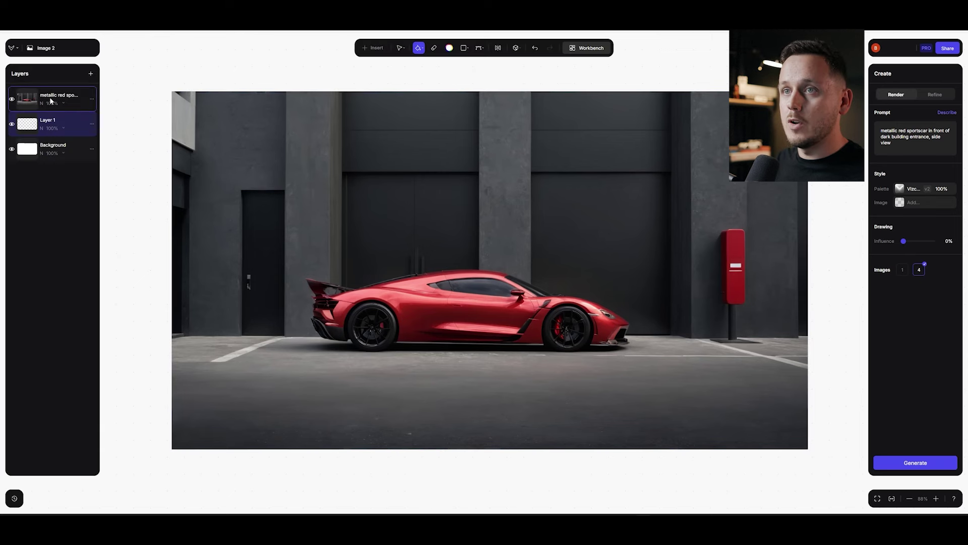
Enlarge and reposition the red sports car render layer so the car fills most of the canvas width.
left_click(50, 98)
left_click(402, 48)
left_click_drag(177, 92, 337, 185)
left_click_drag(808, 449, 967, 544)
left_click_drag(722, 309, 705, 260)
left_click_drag(174, 440, 121, 504)
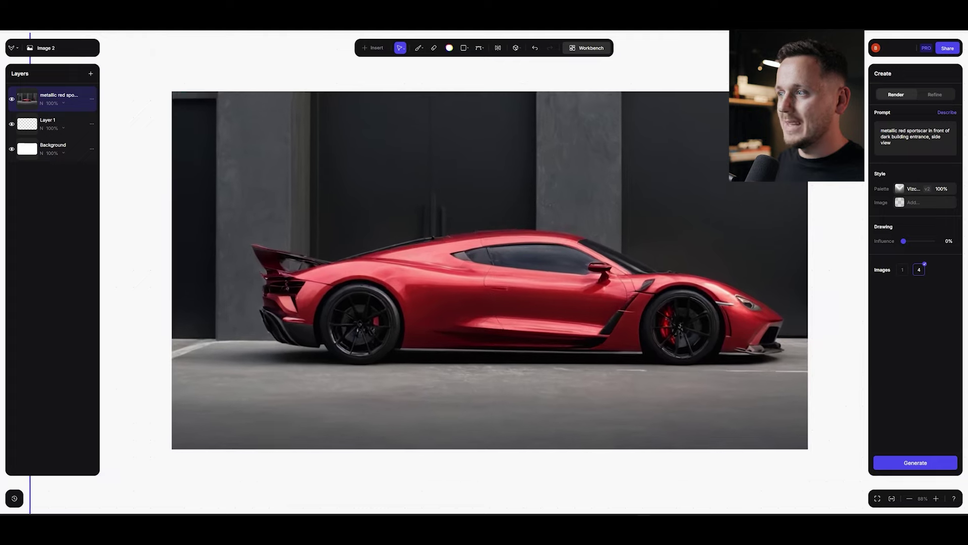
left_click_drag(352, 394, 316, 378)
Return to the Workbench and reopen Image 2 to refresh its blank preview.
left_click(590, 49)
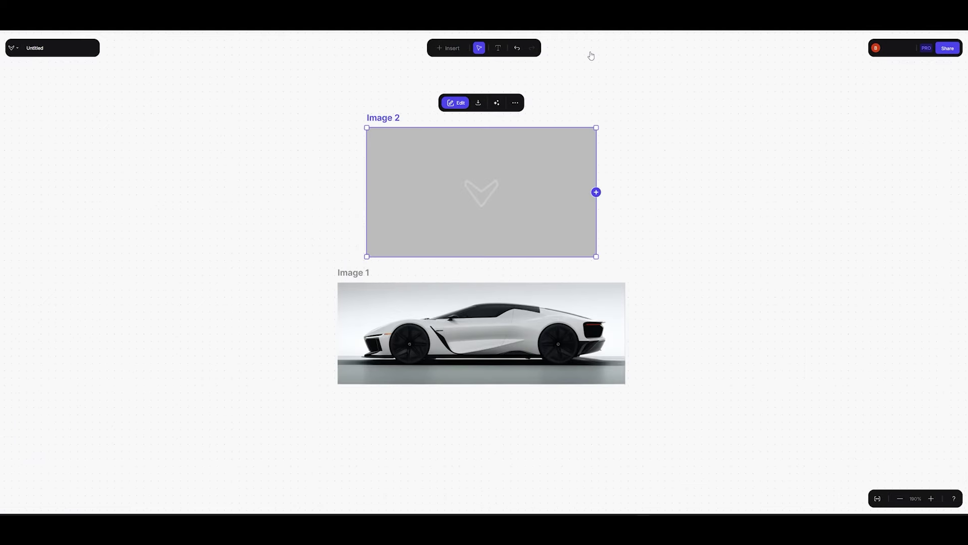
left_click(589, 51)
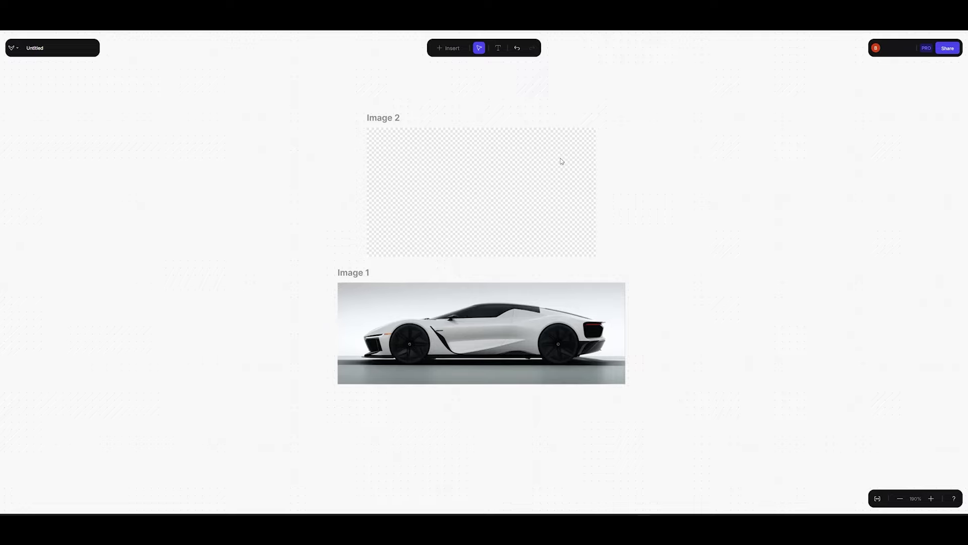
double_click(561, 160)
left_click(587, 49)
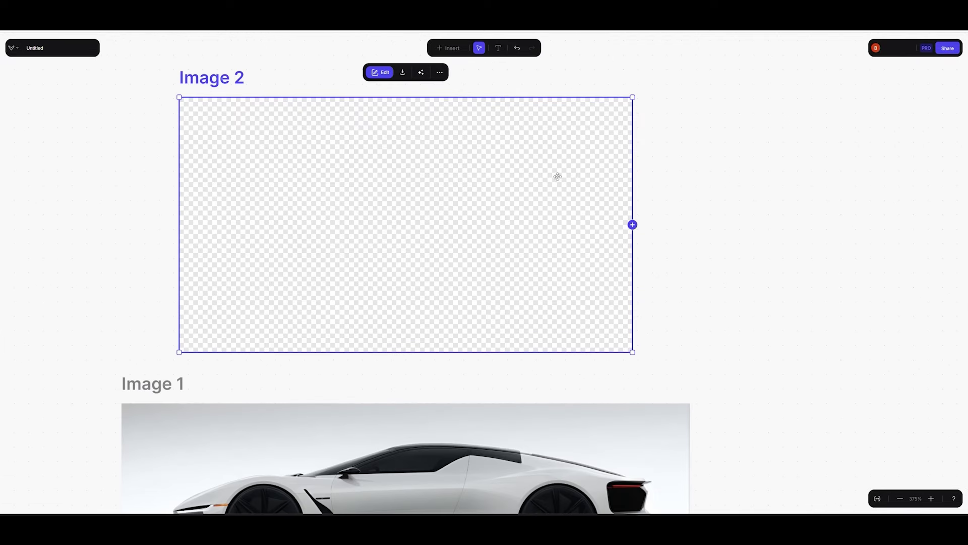
double_click(557, 175)
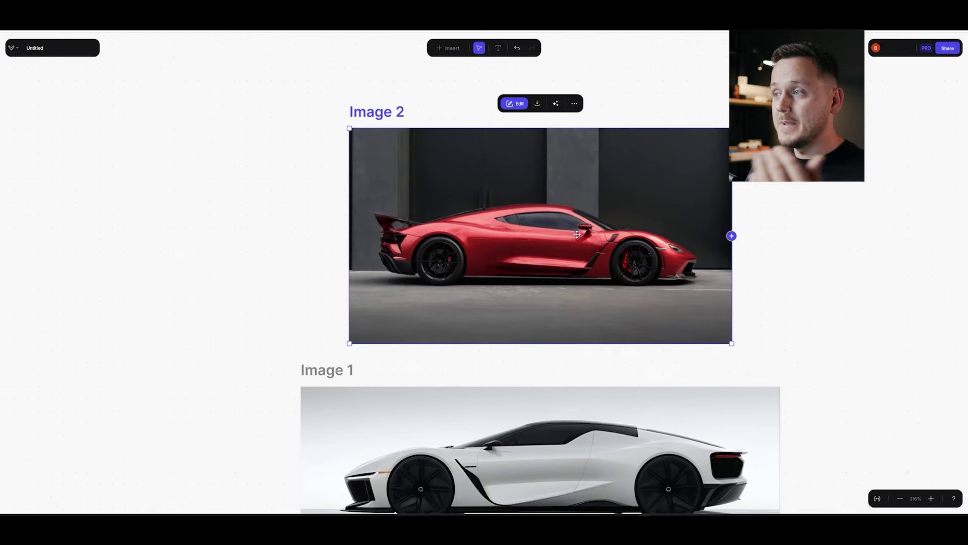
Open Image 2 again, look at the help options, and go back to the Workbench.
double_click(577, 229)
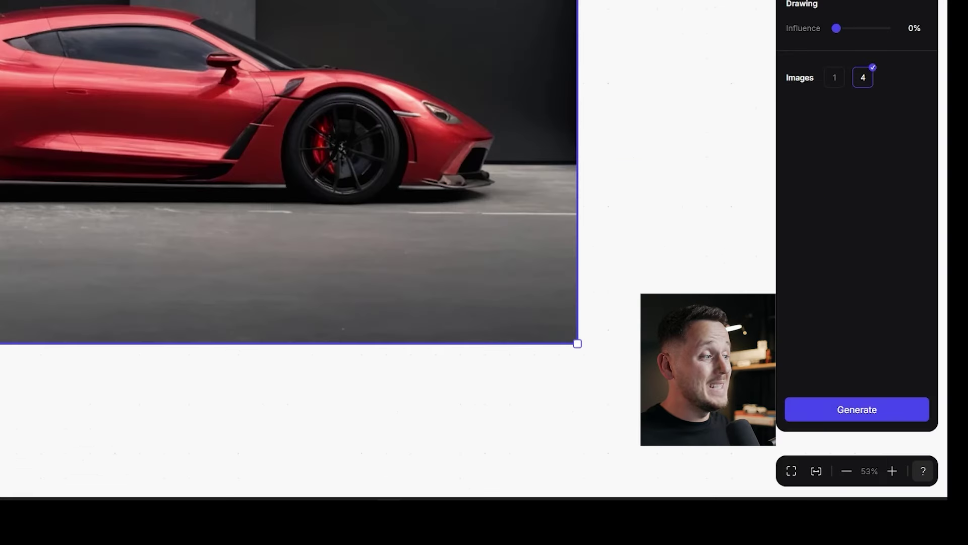
left_click(923, 471)
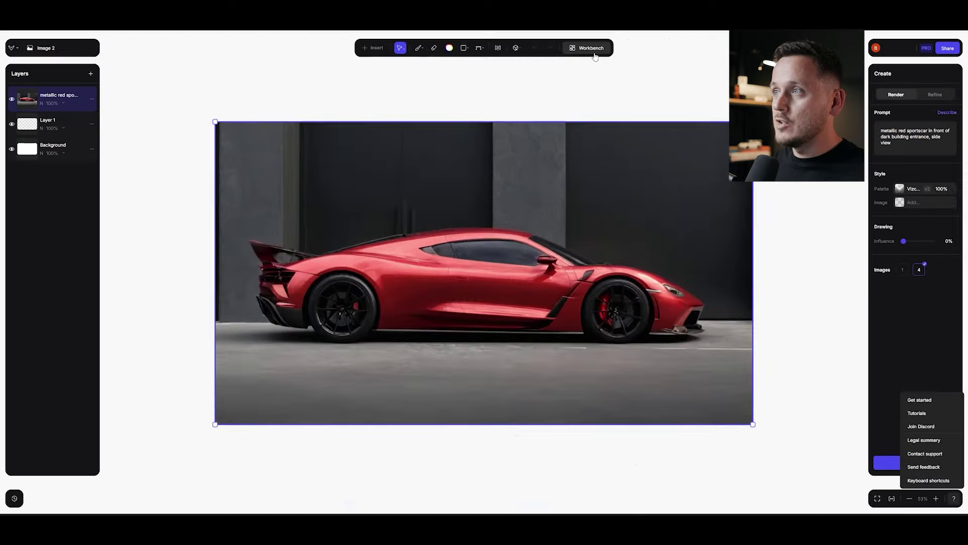
key("shift+2")
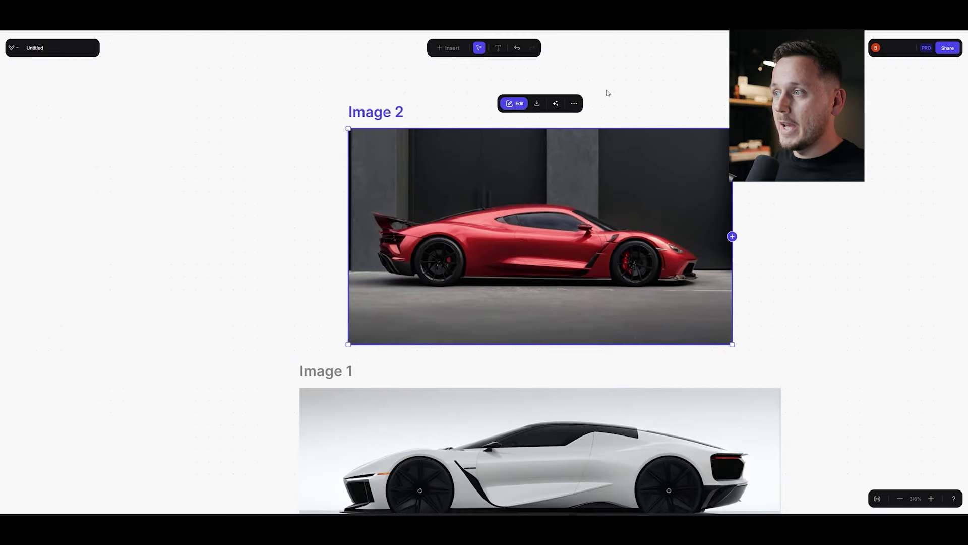
Add Image 2 with the red car as a reference image in 2D Studio.
scroll(685, 316, "down", 2)
scroll(686, 316, "down", 3)
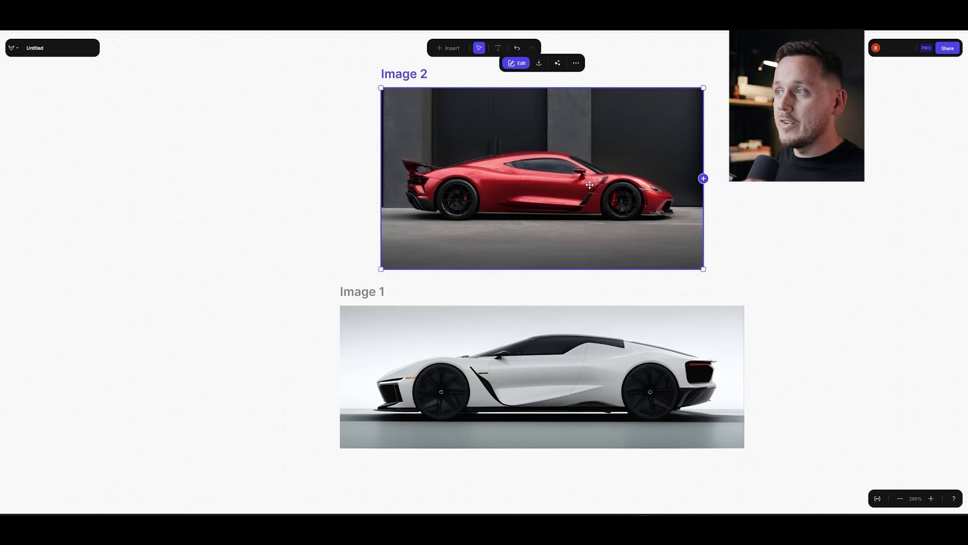
right_click(593, 185)
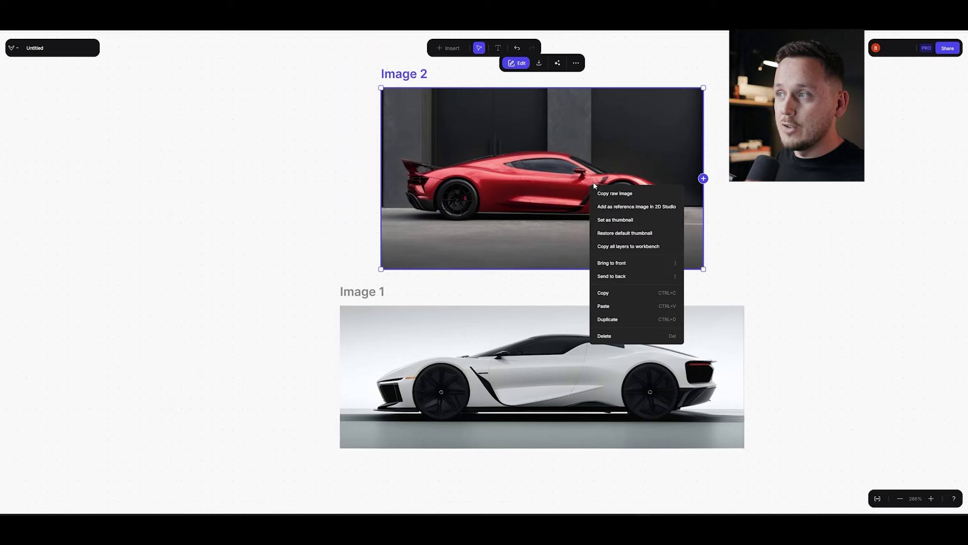
left_click(643, 210)
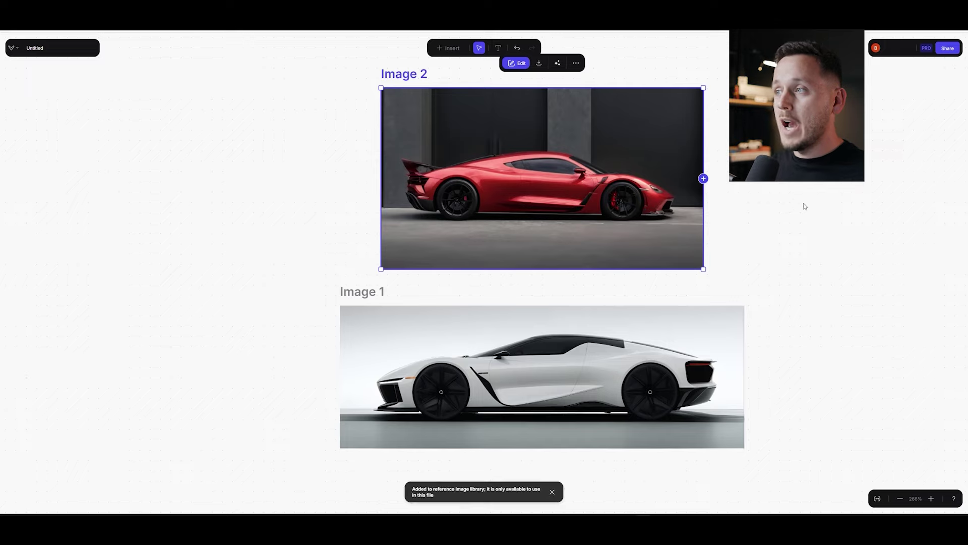
Open Image 1, choose Image 2 as its reference image, and set the reference strength to 50%.
scroll(705, 264, "right", 5)
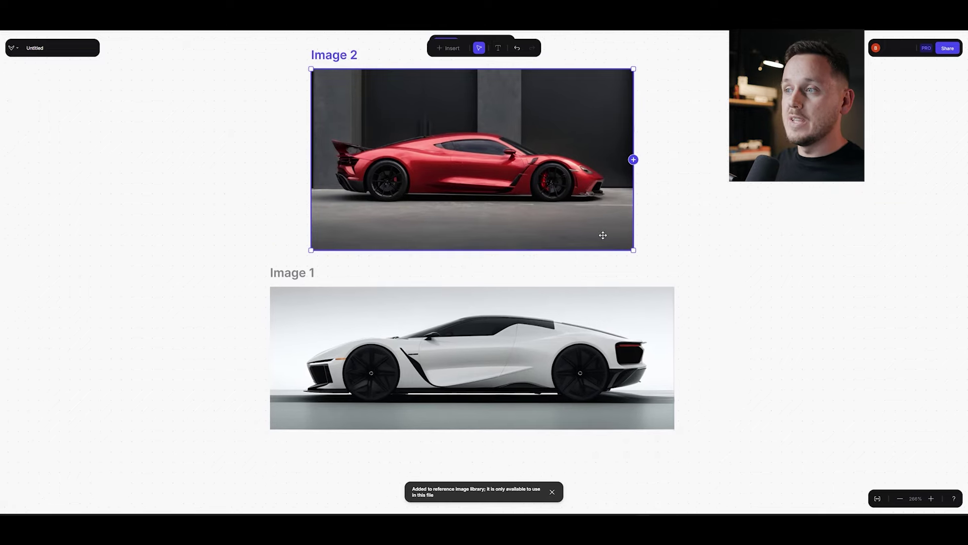
double_click(561, 304)
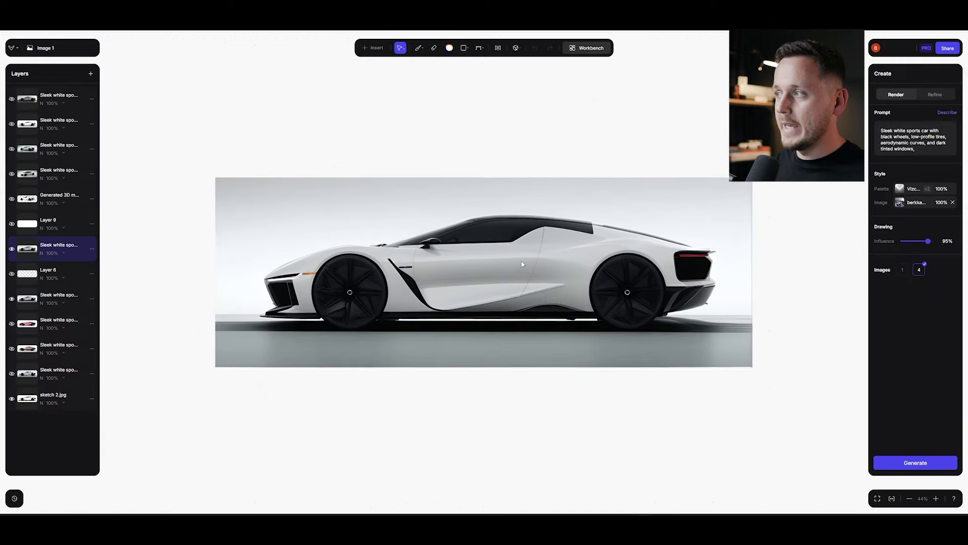
left_click(911, 202)
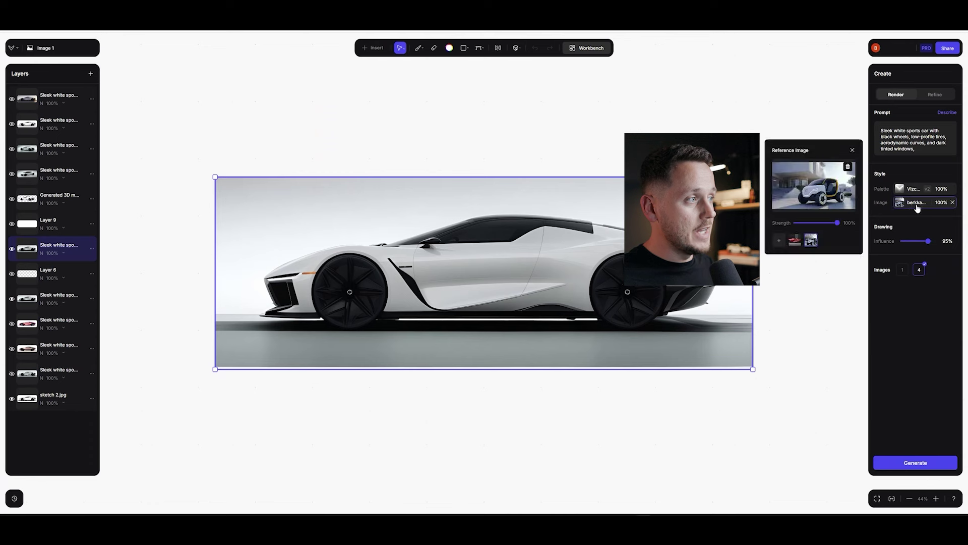
left_click(794, 242)
mouse_move(832, 204)
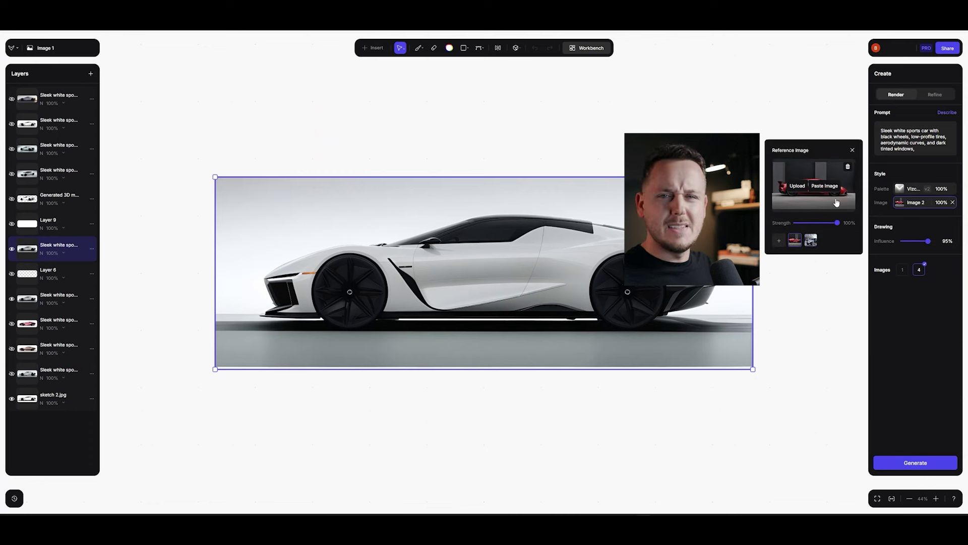
left_click_drag(837, 222, 818, 223)
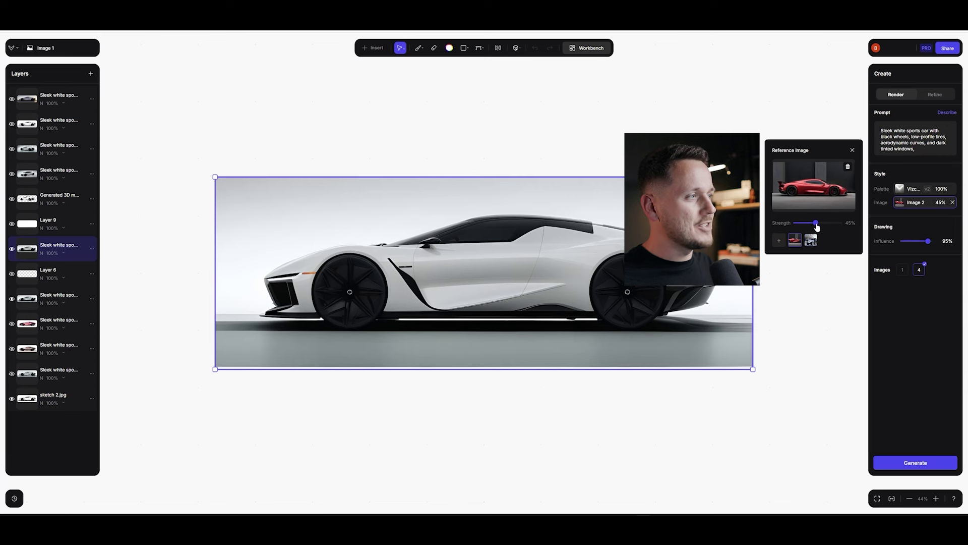
Change "white" to "red" in the prompt, append "dark background", and generate four renders.
double_click(900, 131)
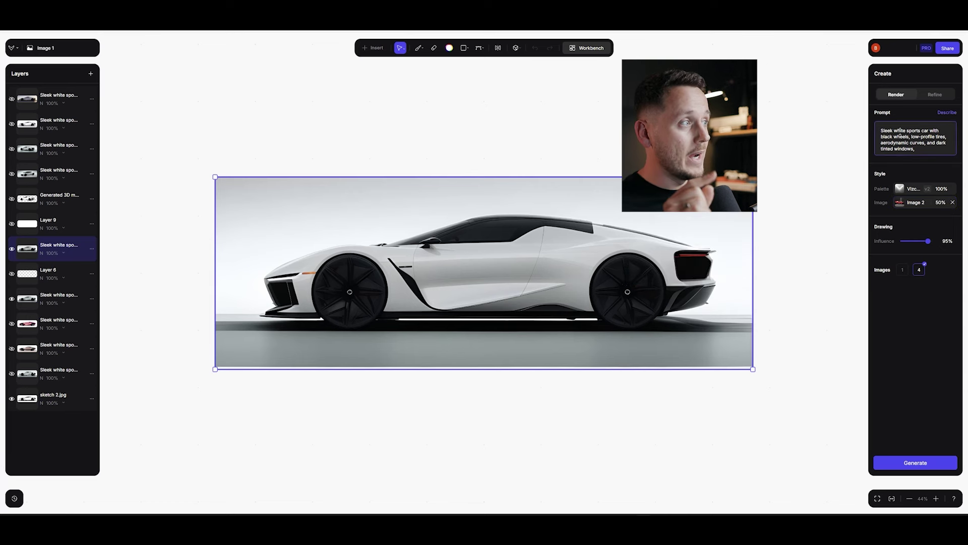
type("red")
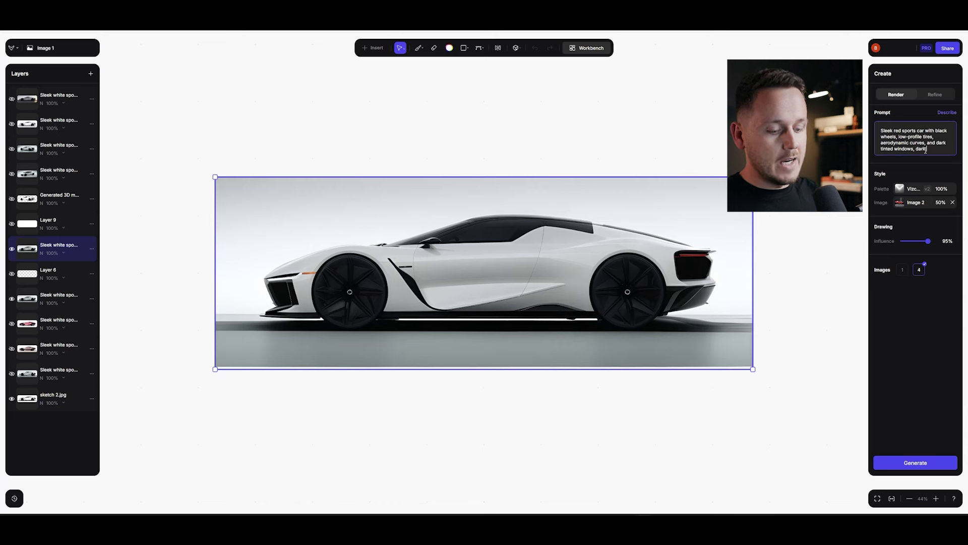
type("und")
left_click(902, 463)
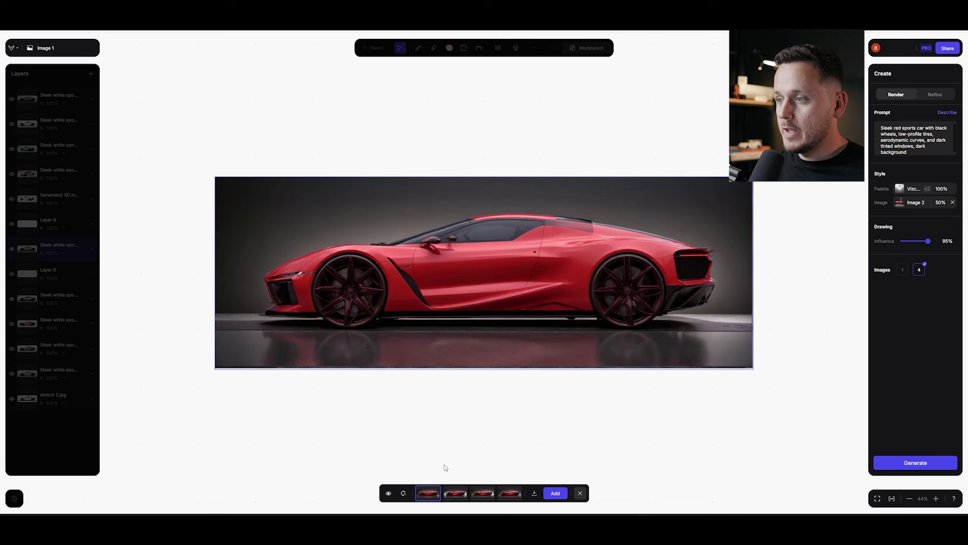
Compare the four red car renders and return to the first one.
left_click(455, 493)
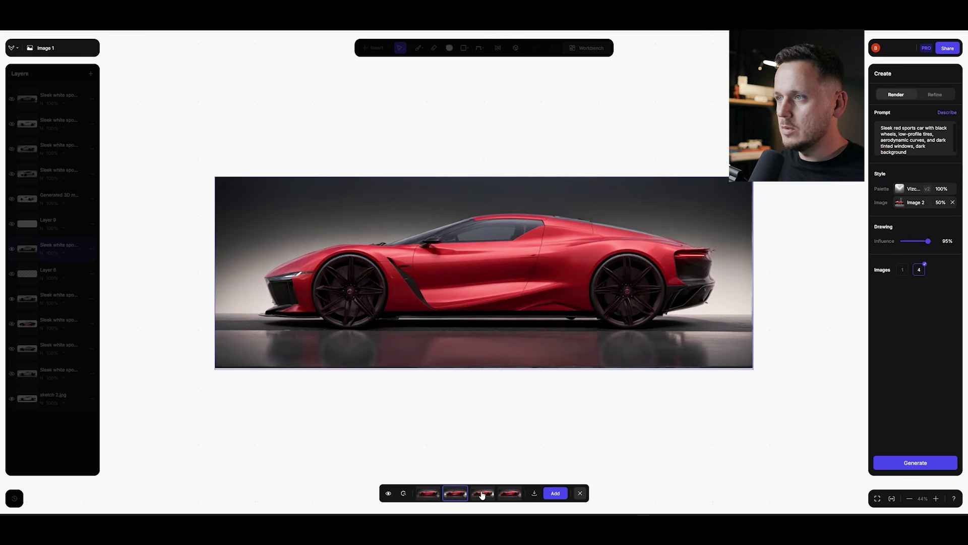
left_click(481, 494)
left_click(510, 493)
left_click(427, 494)
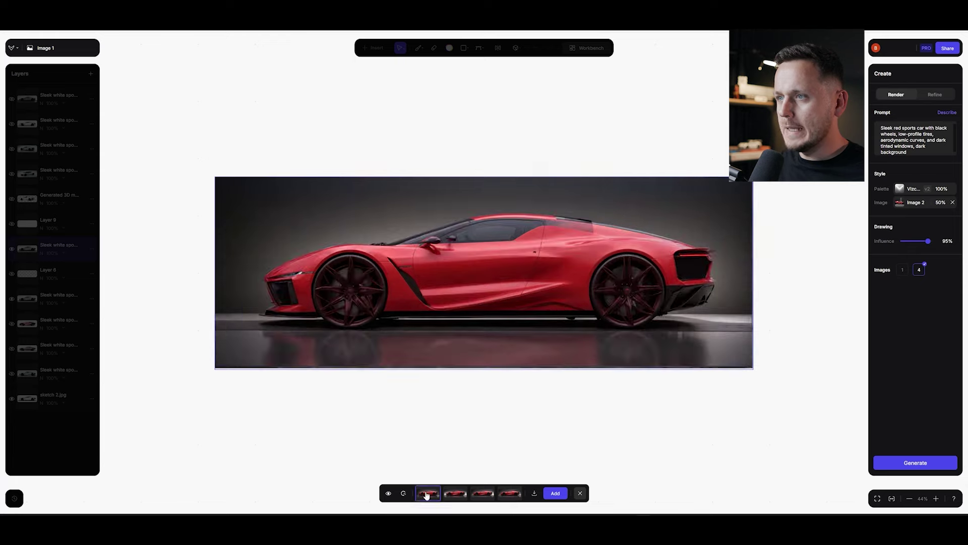
Inspect the first red render closely, checking the front wheel, side vent, roofline and rear side window.
scroll(418, 276, "up", 5)
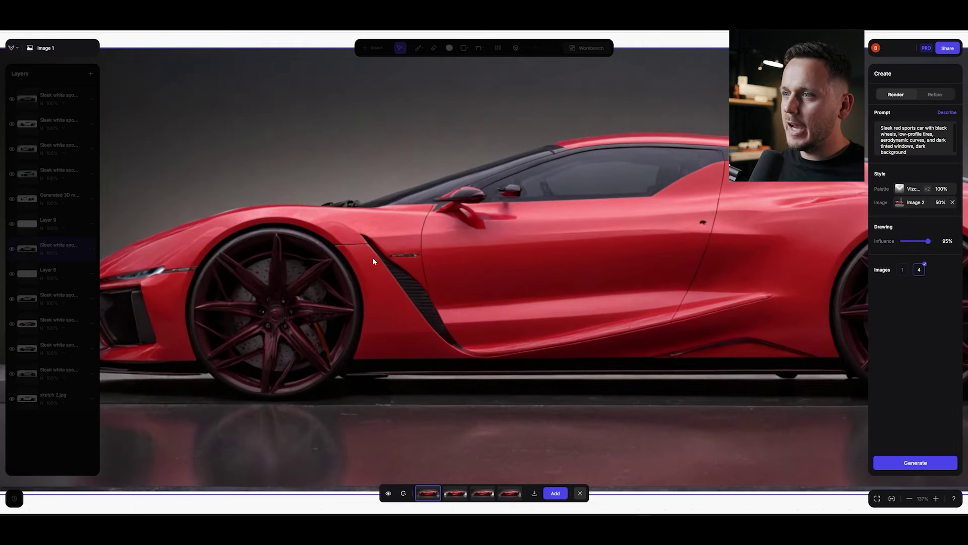
scroll(373, 257, "down", 2)
scroll(422, 306, "down", 1)
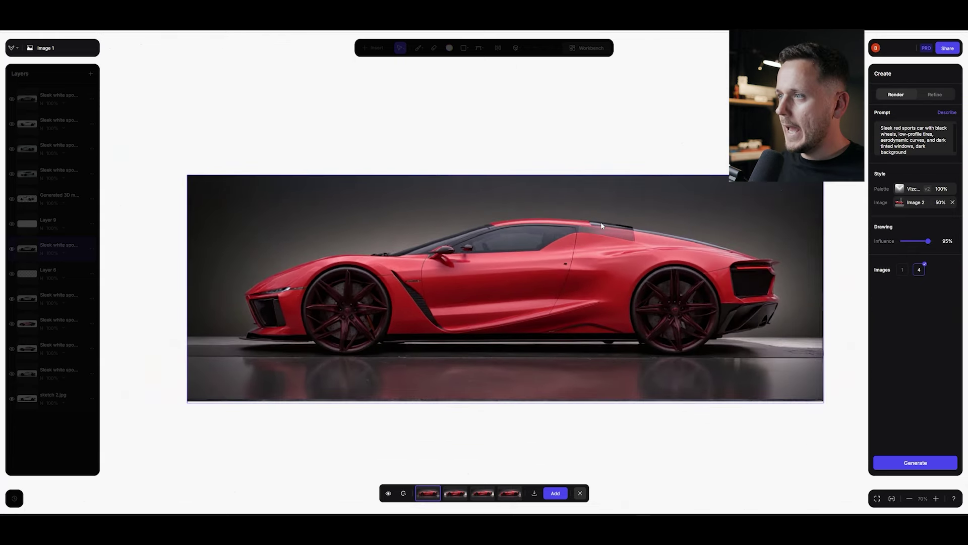
scroll(641, 217, "up", 3)
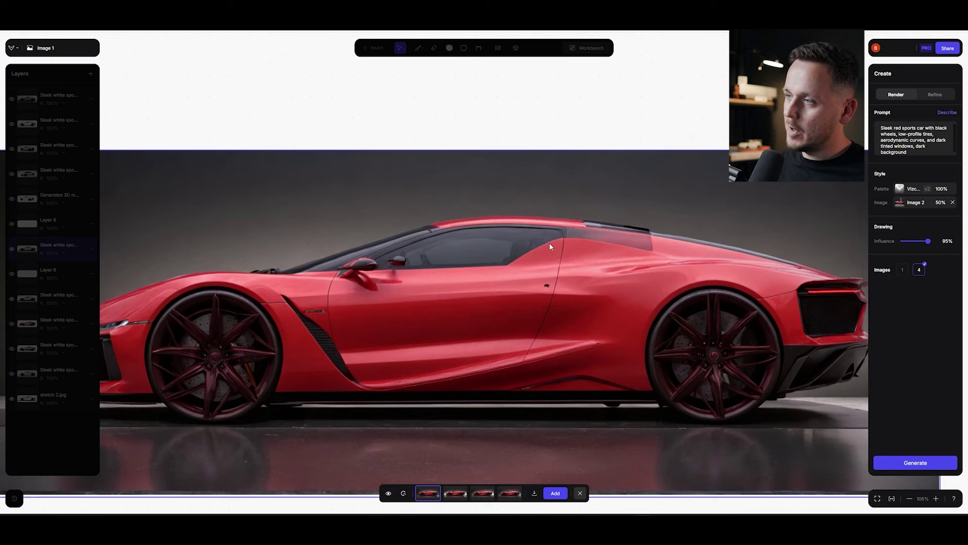
scroll(636, 243, "up", 4)
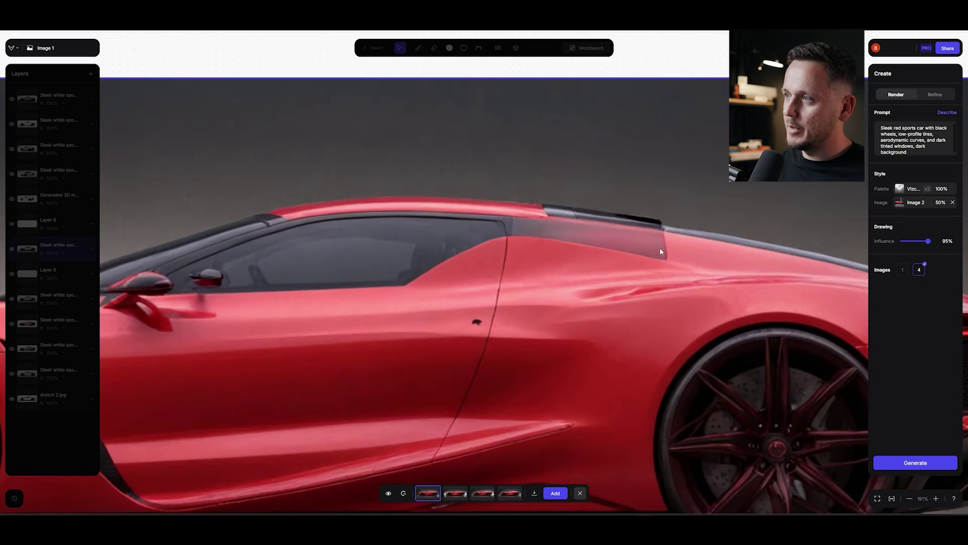
scroll(618, 228, "down", 5)
scroll(492, 473, "up", 2)
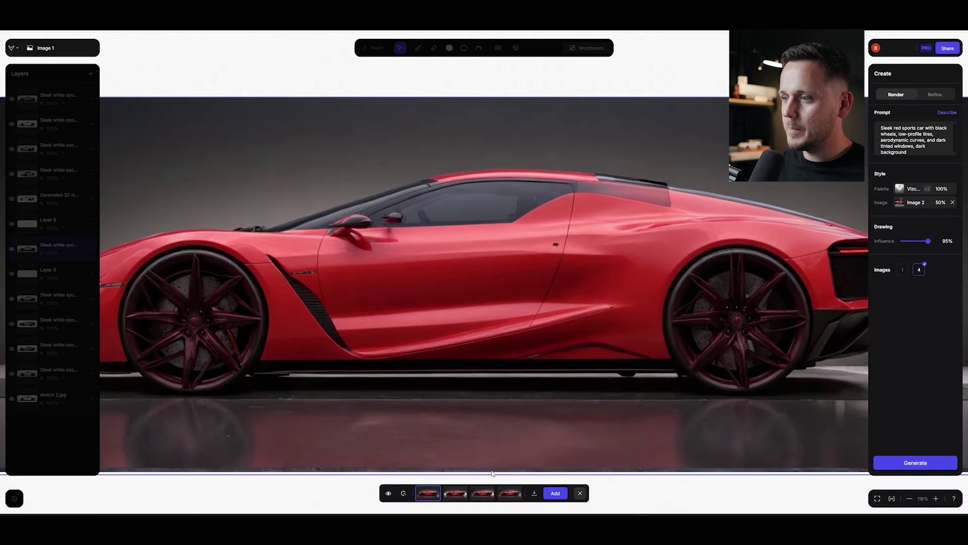
Add the second and first red renders as layers, close the results, and place the second render on top.
left_click(456, 493)
scroll(555, 303, "down", 2)
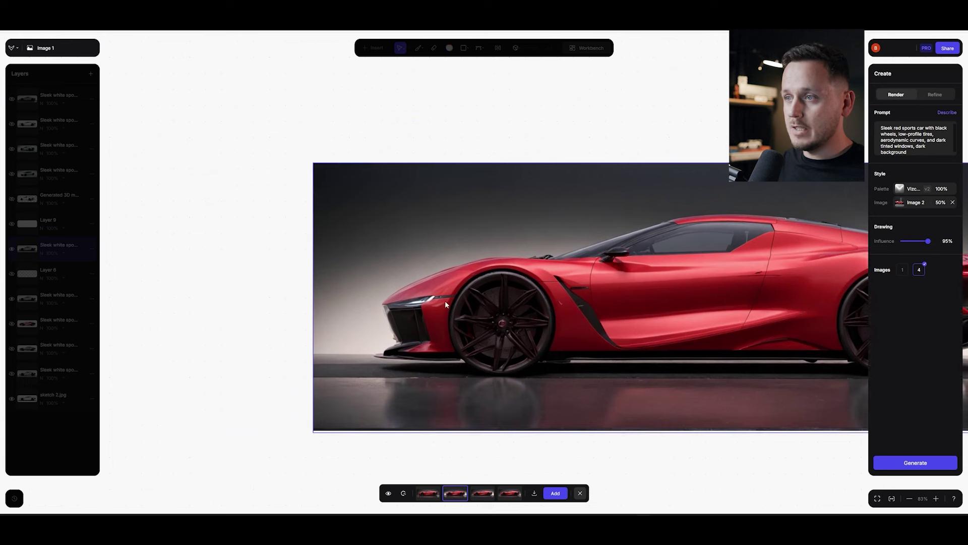
scroll(428, 286, "down", 1)
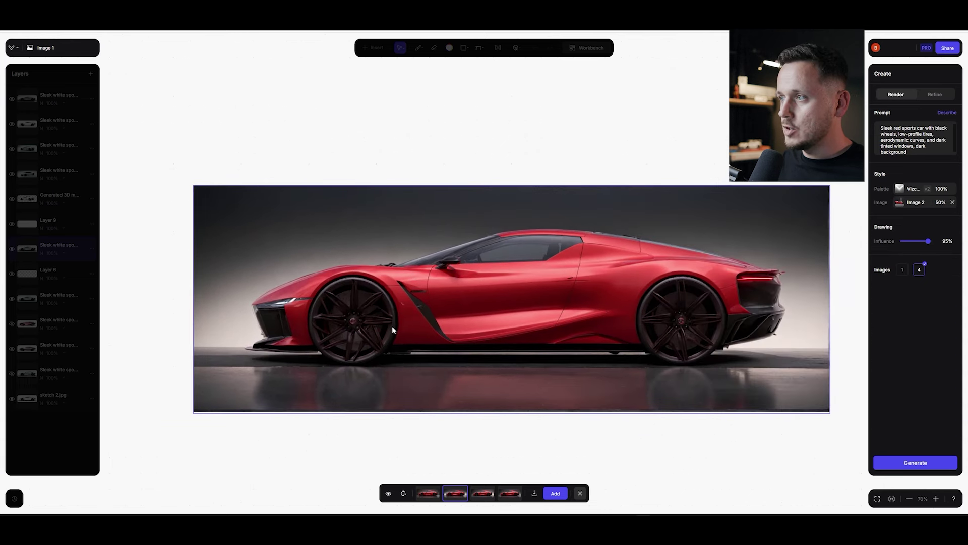
left_click(556, 494)
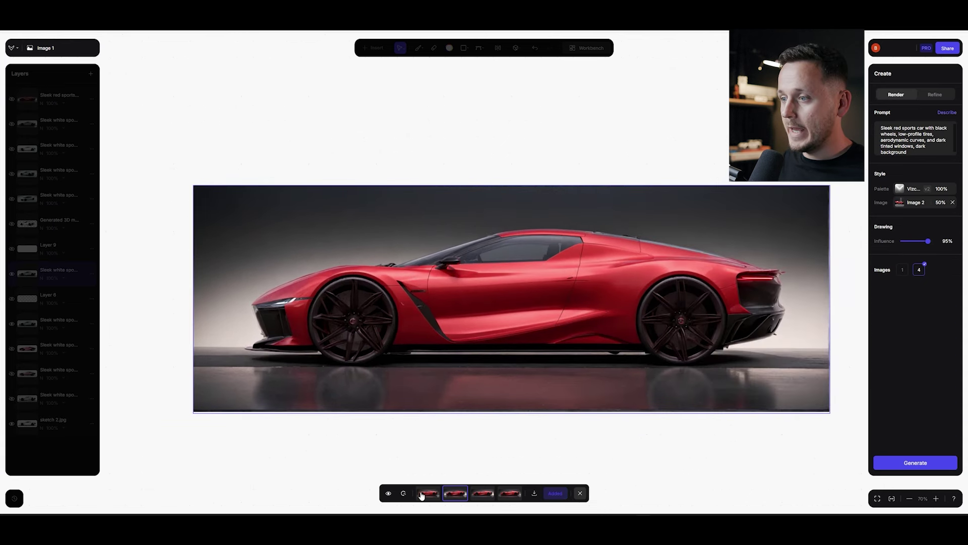
left_click(428, 494)
left_click(555, 494)
left_click(580, 493)
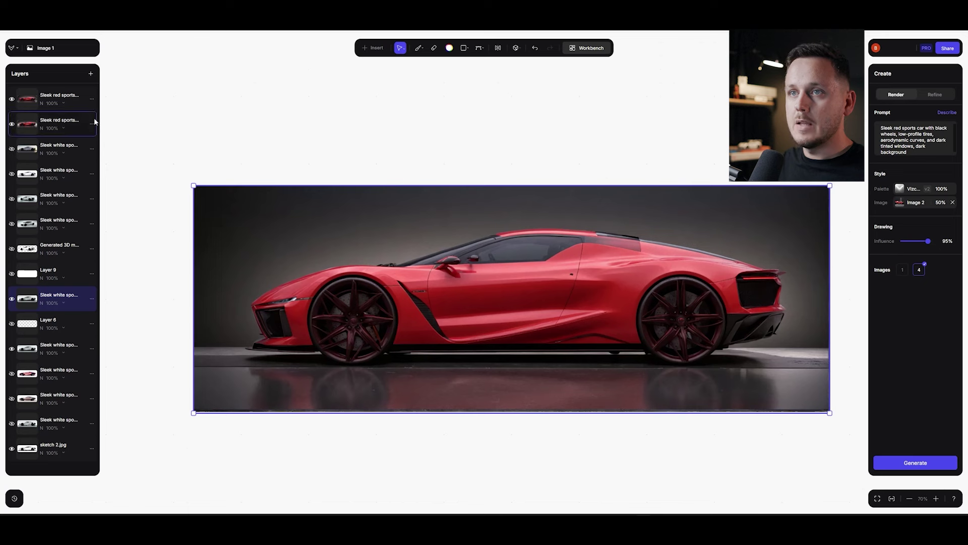
left_click(92, 99)
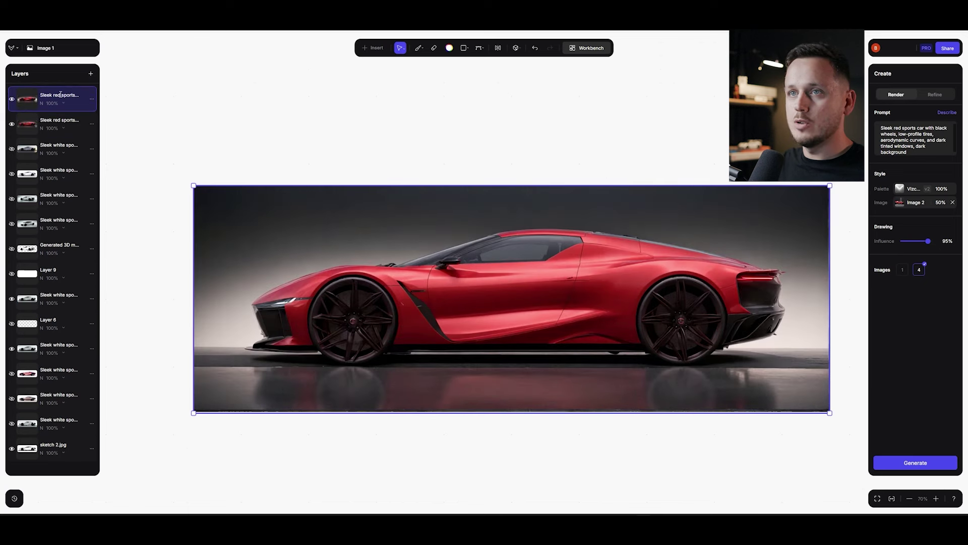
Erase the top render over the rear side glass, side vent and lower body using a soft 103 px eraser, 47% opacity, 52% hardness.
left_click(432, 47)
left_click(434, 49)
mouse_move(391, 87)
left_mouse_down()
mouse_move(432, 88)
mouse_move(398, 113)
mouse_move(408, 112)
left_mouse_up()
left_click(412, 161)
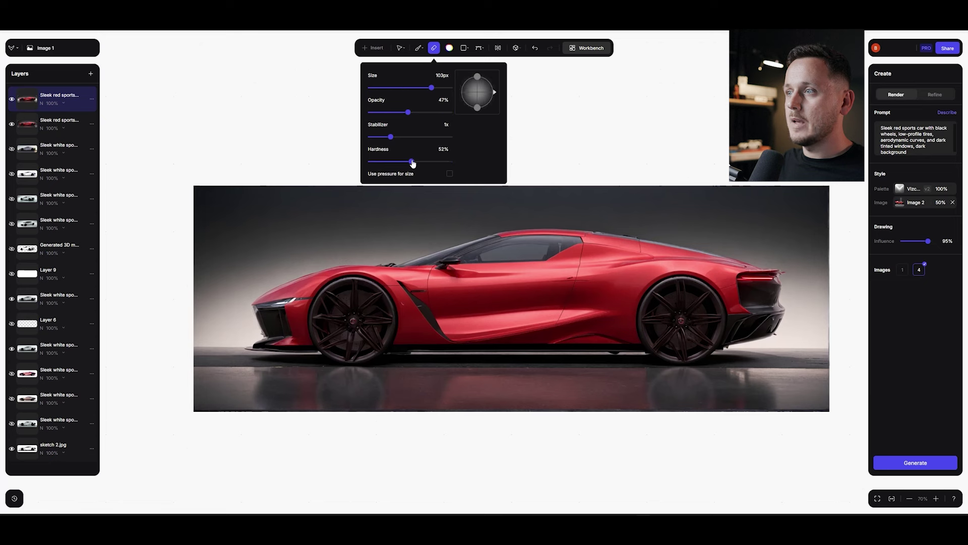
mouse_move(647, 257)
left_mouse_down()
mouse_move(610, 250)
mouse_move(635, 242)
mouse_move(565, 245)
mouse_move(605, 240)
left_mouse_up()
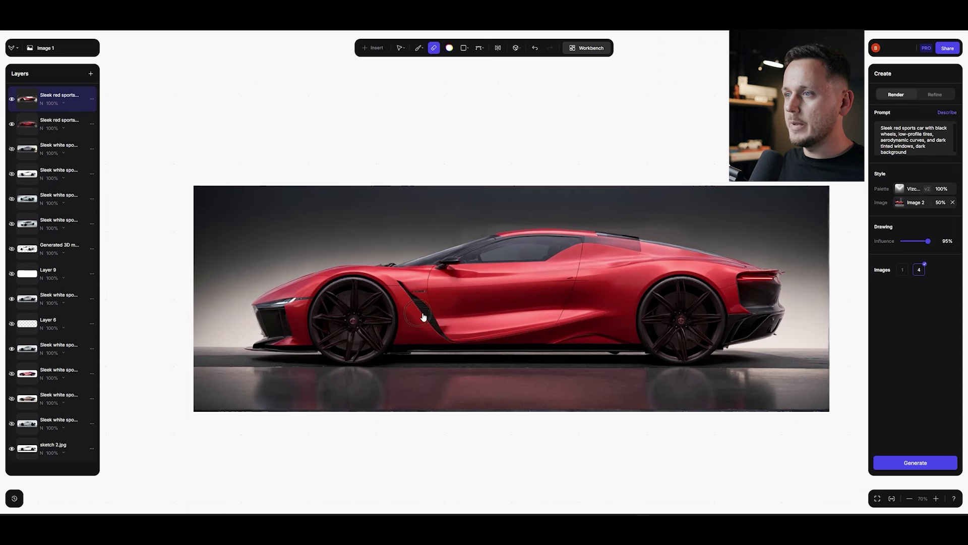
left_click_drag(493, 306, 671, 300)
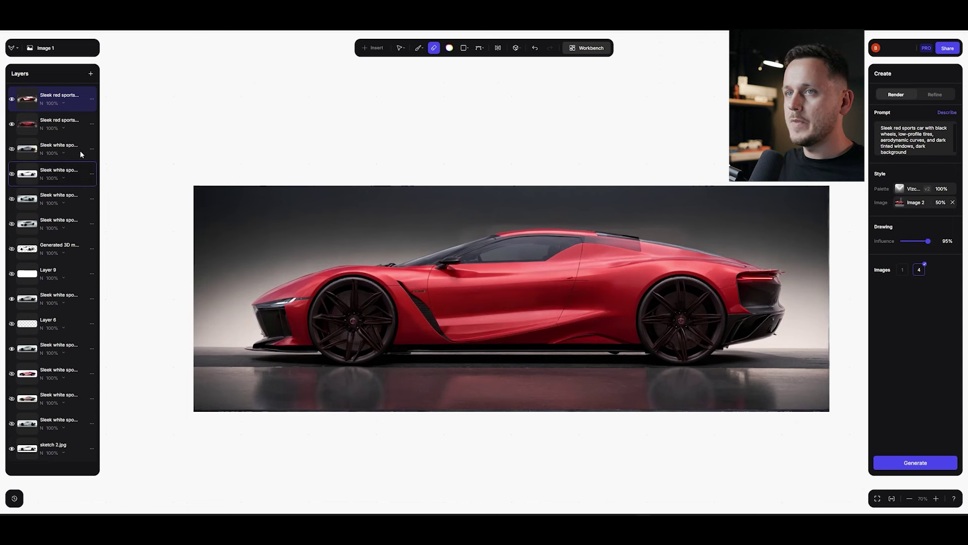
Compare the blended car with the top red render layer hidden and shown.
left_click(11, 99)
left_click(12, 99)
left_click(11, 99)
left_click(11, 100)
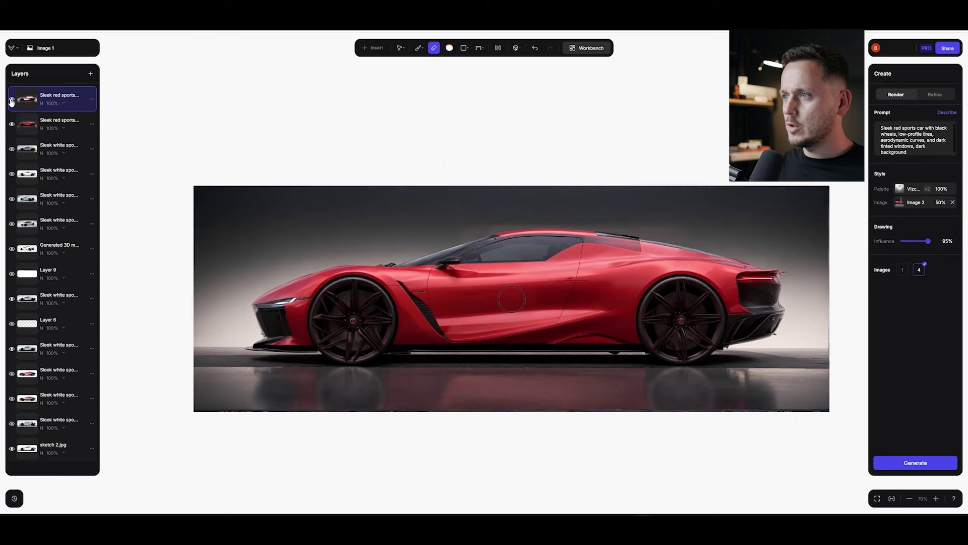
Erase the top render around the side window, windshield base and side mirror to blend in the layer below.
left_click_drag(493, 236, 363, 263)
left_click_drag(507, 238, 511, 245)
scroll(451, 256, "down", 3)
scroll(447, 271, "up", 4)
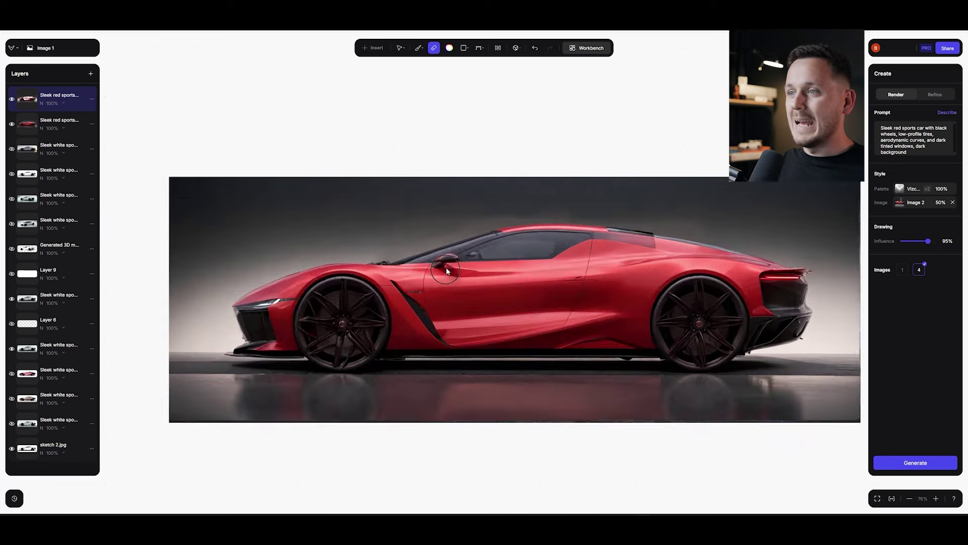
scroll(456, 267, "up", 2)
scroll(455, 267, "down", 1)
scroll(434, 262, "up", 1)
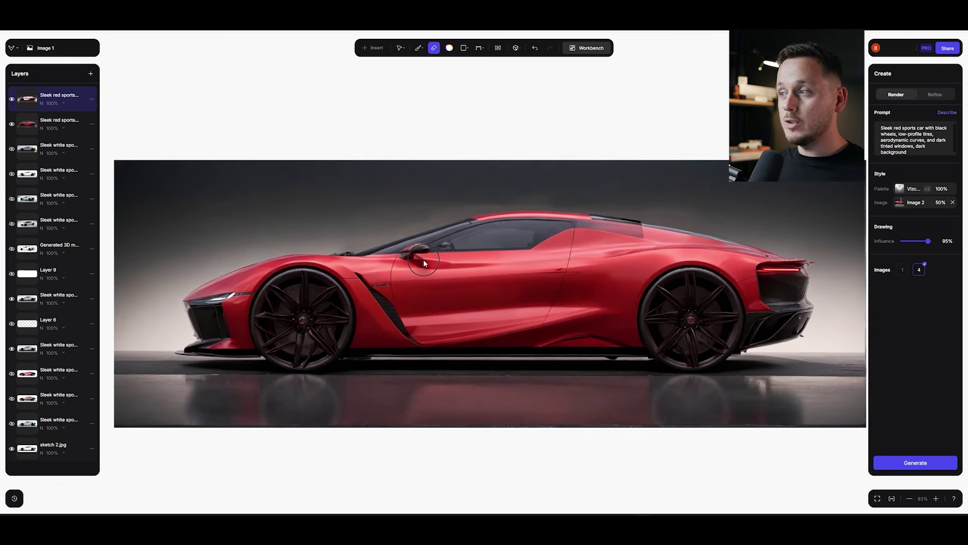
Select both the front and rear wheels with Auto Selection.
left_click(480, 49)
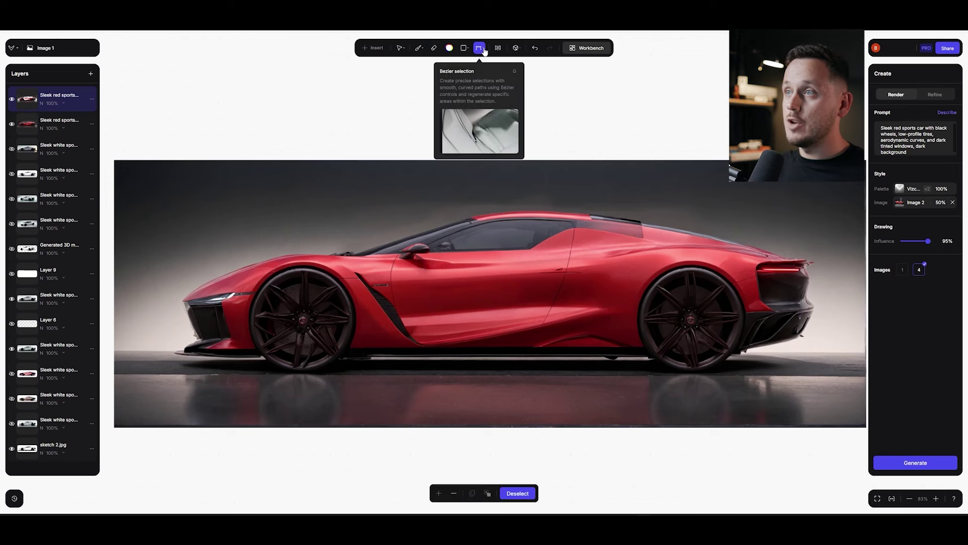
left_click(484, 50)
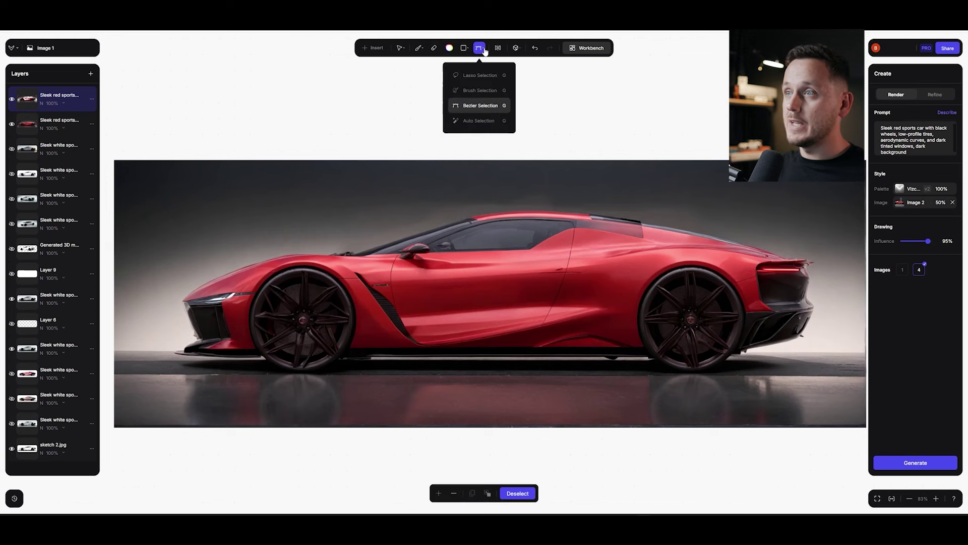
left_click(474, 121)
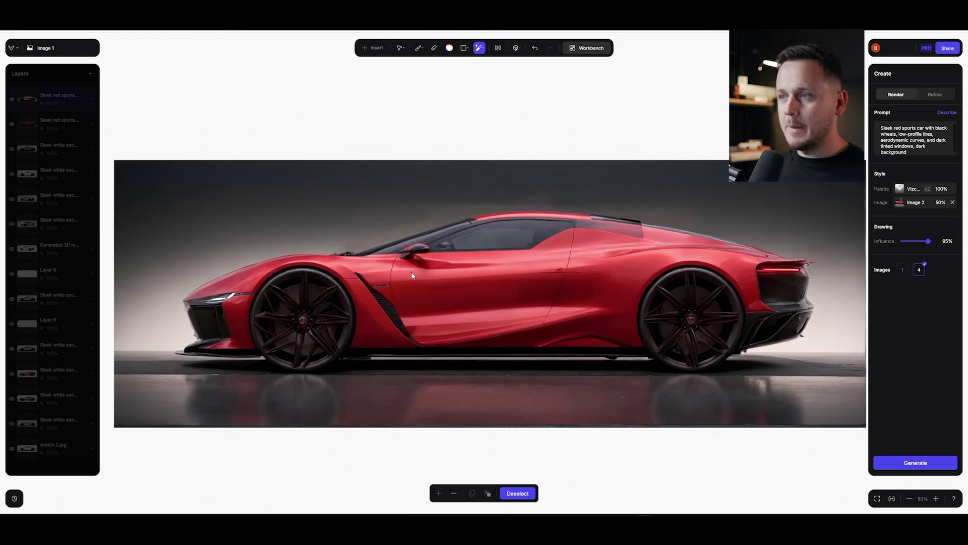
left_click(412, 275)
left_click(358, 271)
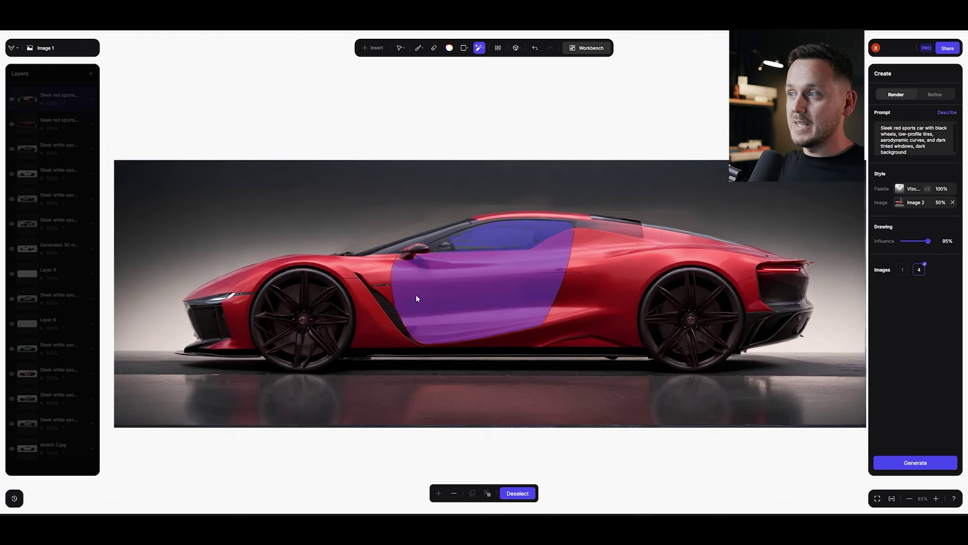
left_click(322, 321)
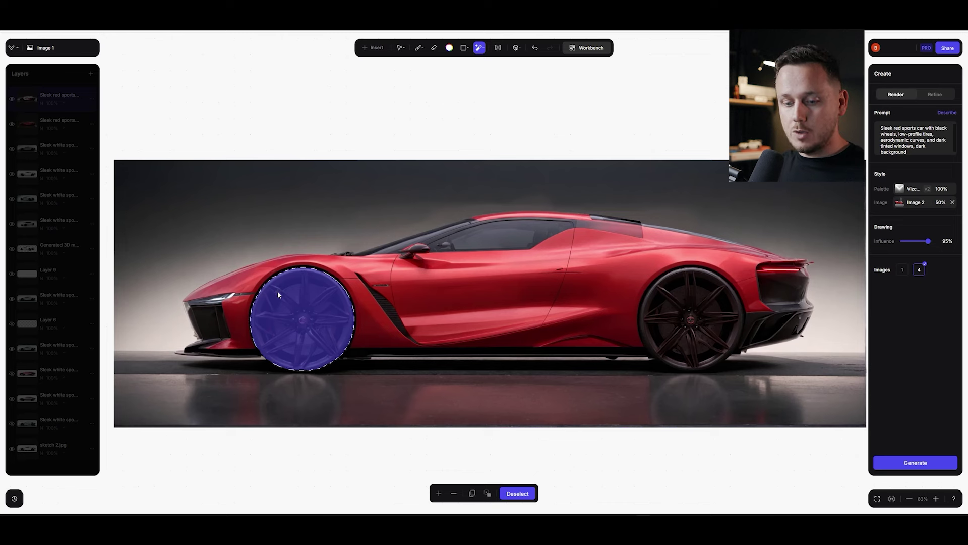
left_click(695, 309, "shift")
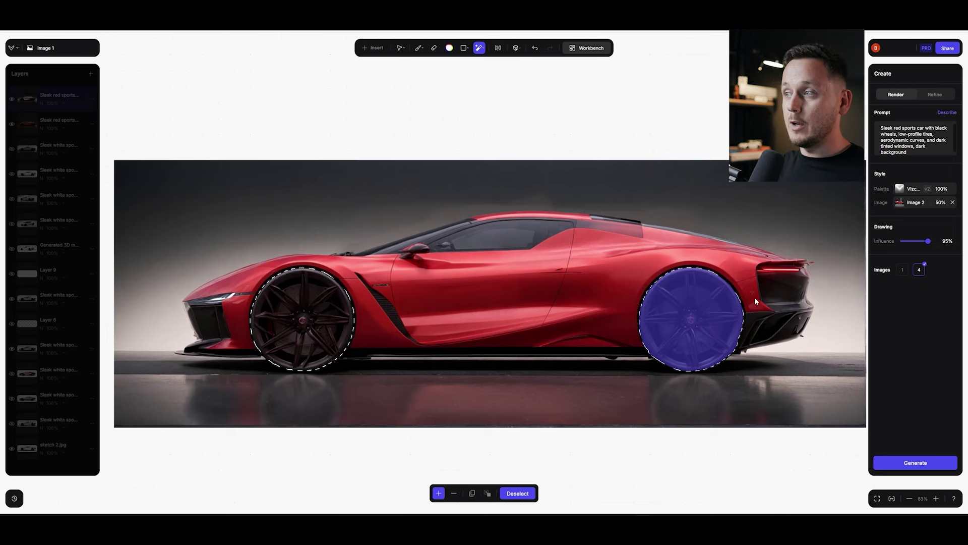
Erase both selected wheels from the top red render with a 172 px eraser at 100% opacity and 100% hardness.
left_click(432, 50)
left_click(63, 103)
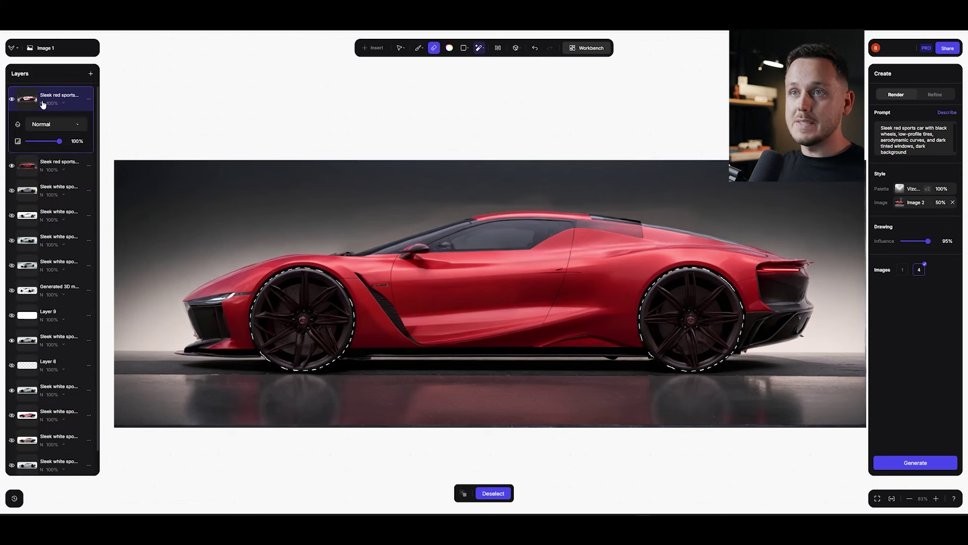
left_click(433, 49)
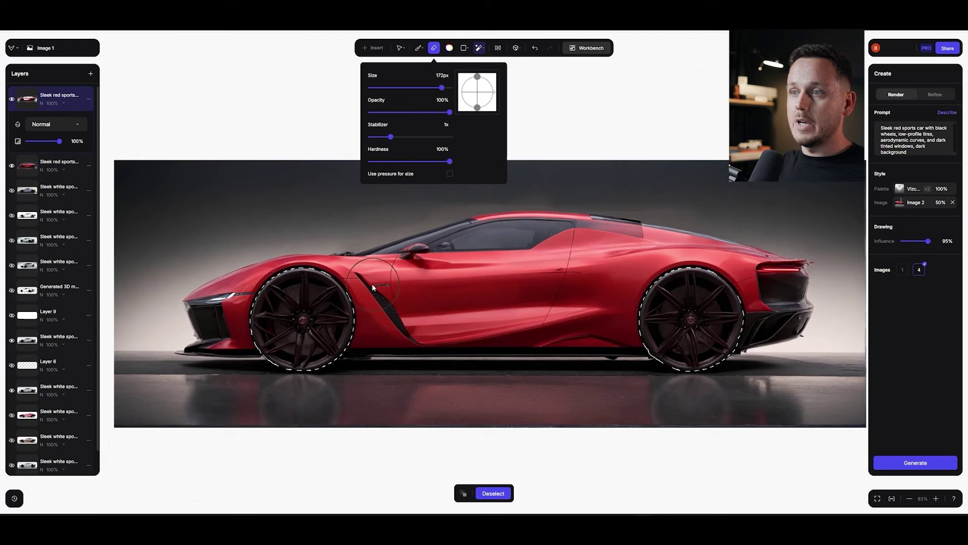
mouse_move(611, 304)
left_mouse_down()
mouse_move(761, 326)
mouse_move(710, 365)
mouse_move(742, 367)
mouse_move(719, 318)
mouse_move(729, 319)
mouse_move(712, 308)
left_mouse_up()
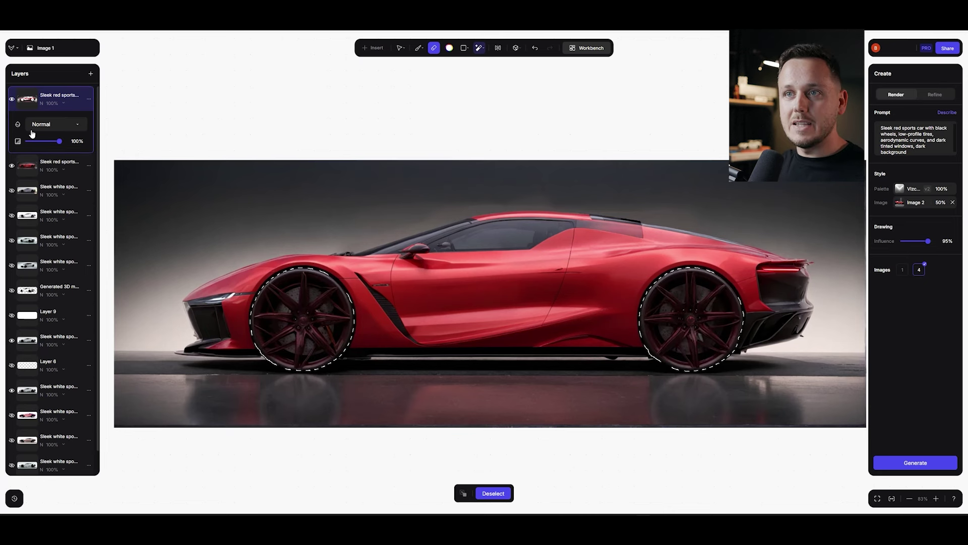
Erase both wheels from the second red render layer to reveal the black wheels underneath, and clear the selection.
left_click(48, 161)
mouse_move(282, 290)
left_mouse_down()
mouse_move(328, 285)
mouse_move(375, 302)
mouse_move(288, 348)
left_mouse_up()
mouse_move(650, 293)
left_mouse_down()
mouse_move(696, 302)
mouse_move(716, 348)
mouse_move(638, 312)
left_mouse_up()
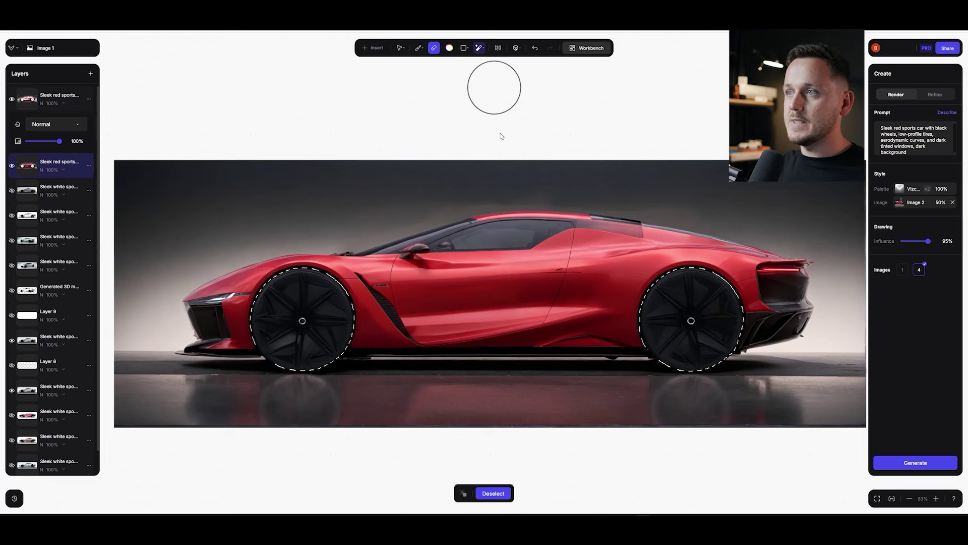
left_click(492, 493)
Use Auto Selection to select the side window, rear quarter glass and dark roof strip together.
scroll(544, 290, "down", 5)
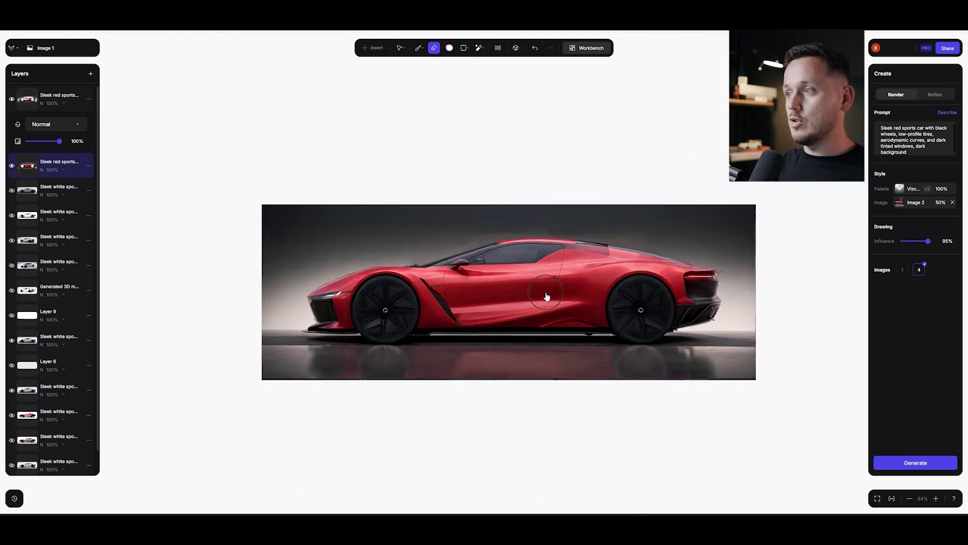
scroll(635, 323, "up", 2)
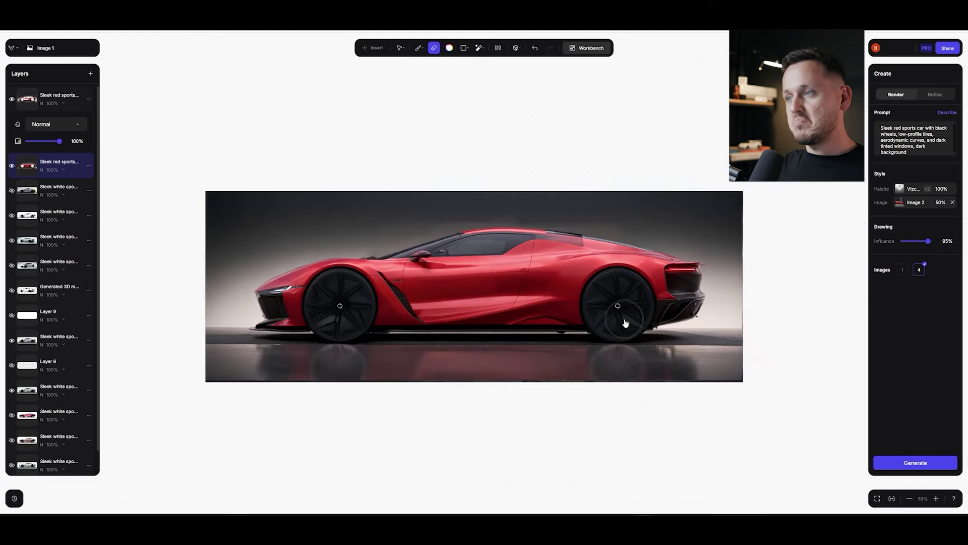
scroll(599, 313, "up", 6)
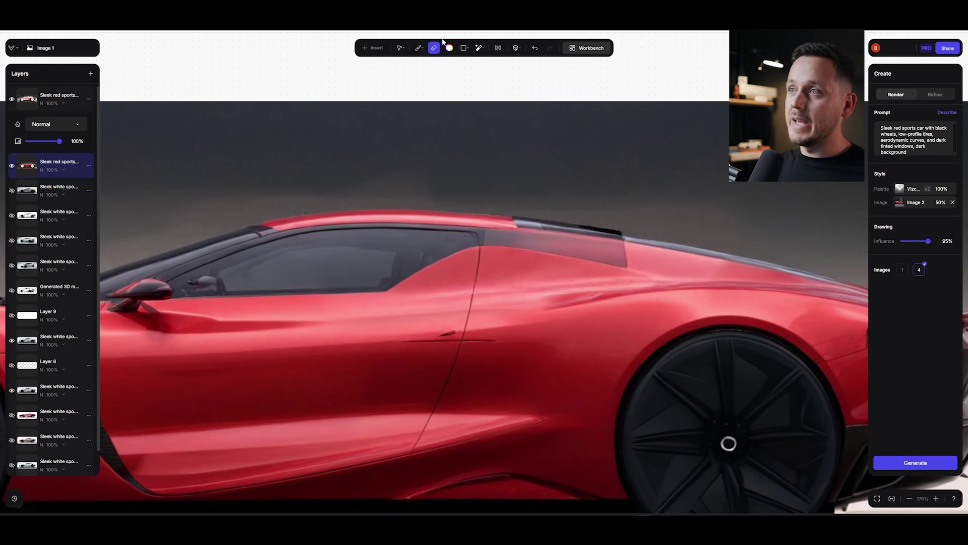
left_click(481, 49)
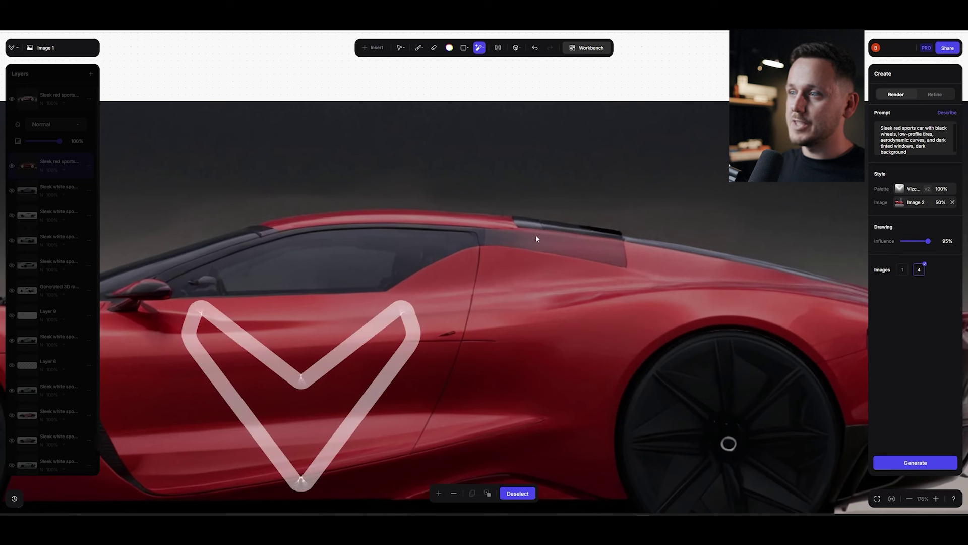
left_click(598, 238)
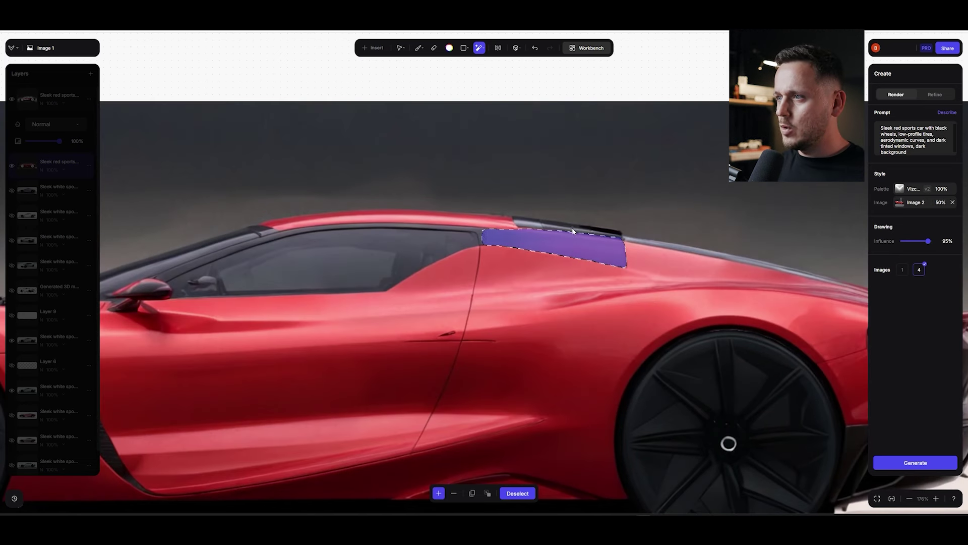
left_click(572, 231)
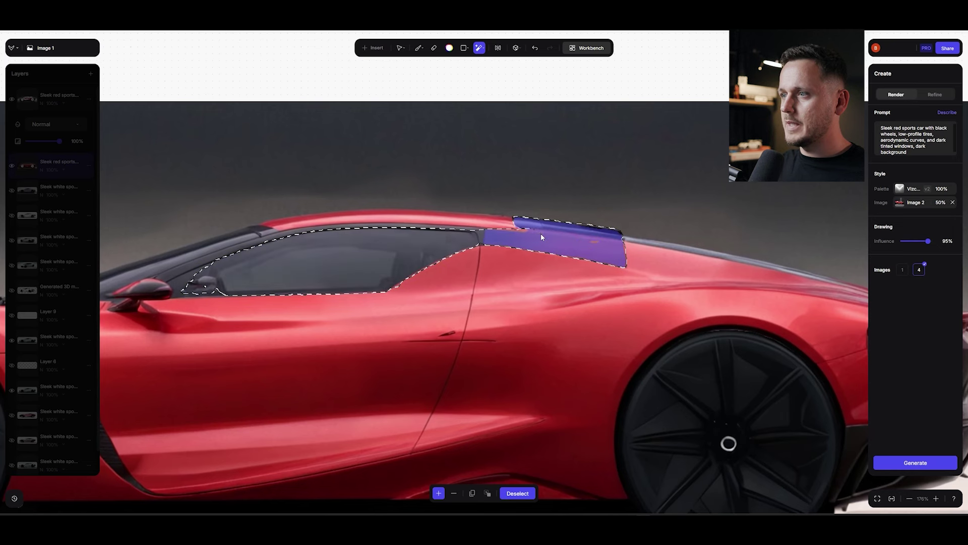
Touch up the glass selection around the rear quarter window with Brush Selection, reducing its size to 19 px.
left_click(481, 47)
left_click(480, 90)
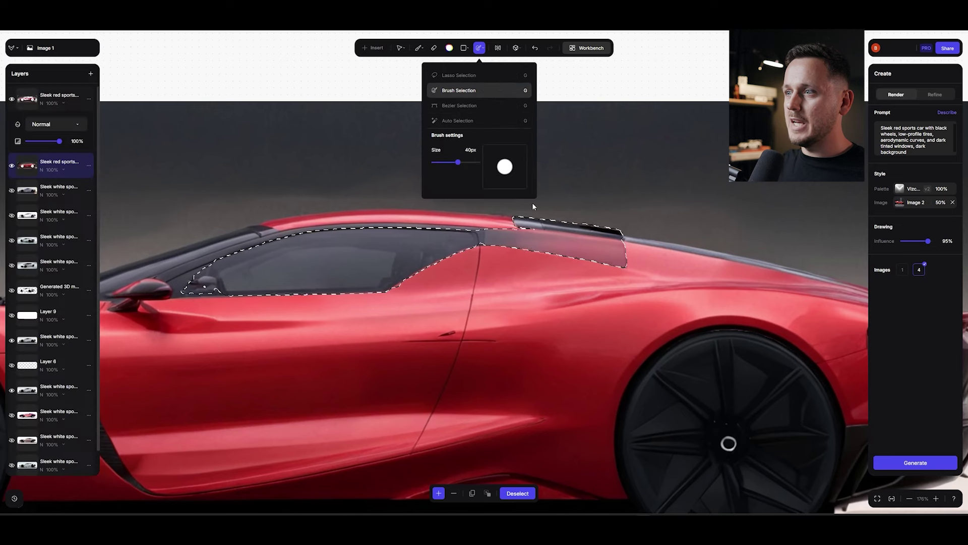
left_click(531, 234)
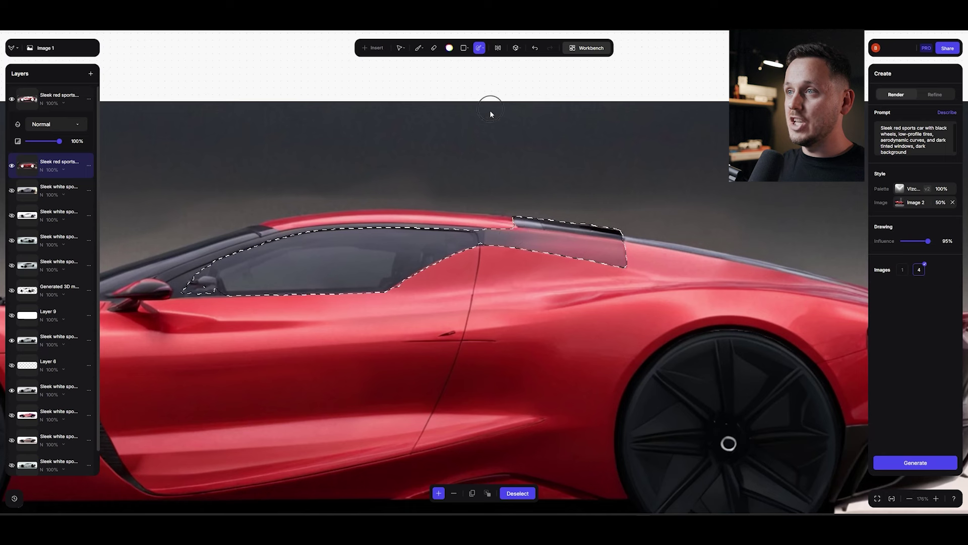
left_click(480, 47)
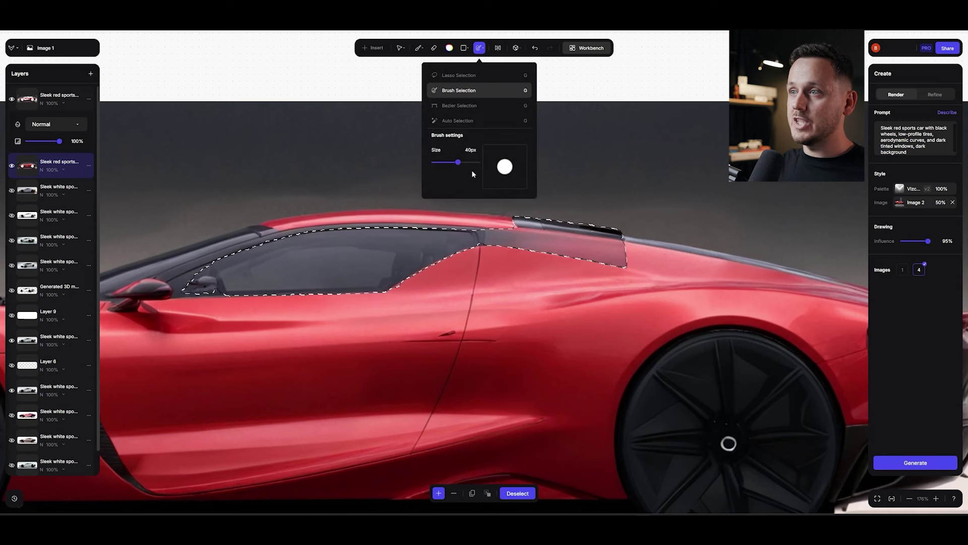
left_click_drag(458, 162, 452, 167)
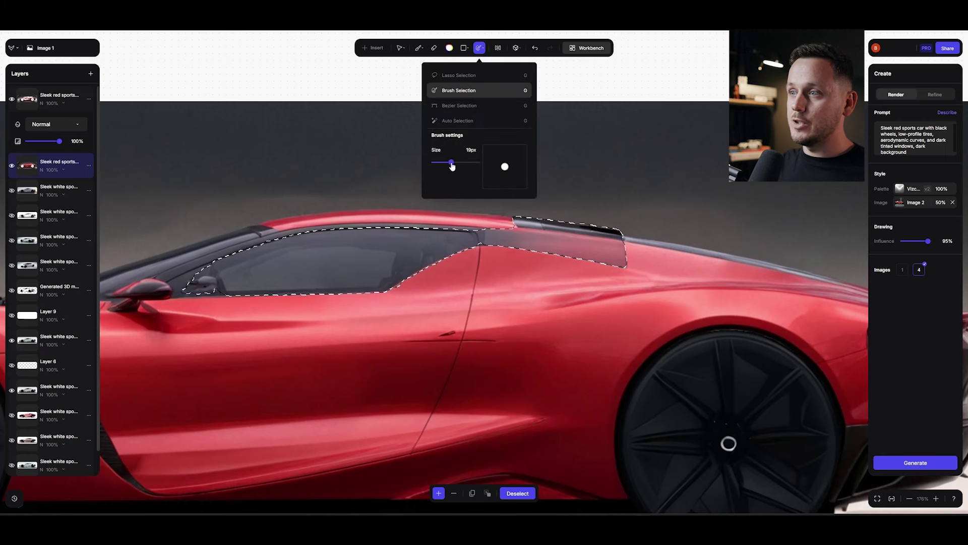
left_click(479, 241)
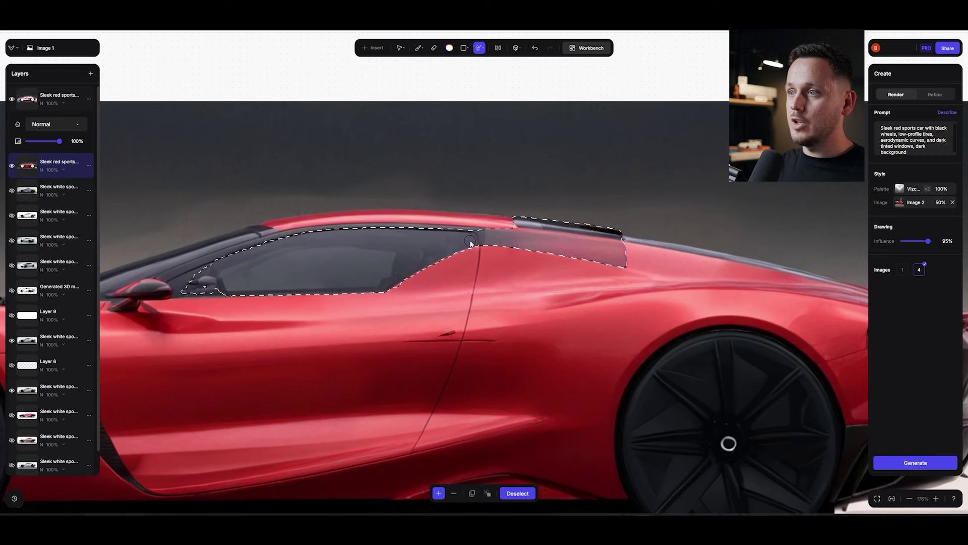
On a new top layer, paint the selected rear quarter glass and roof strip dark with a 159 px brush at 62% opacity, and clear the selection.
scroll(501, 251, "down", 3)
scroll(501, 252, "up", 1)
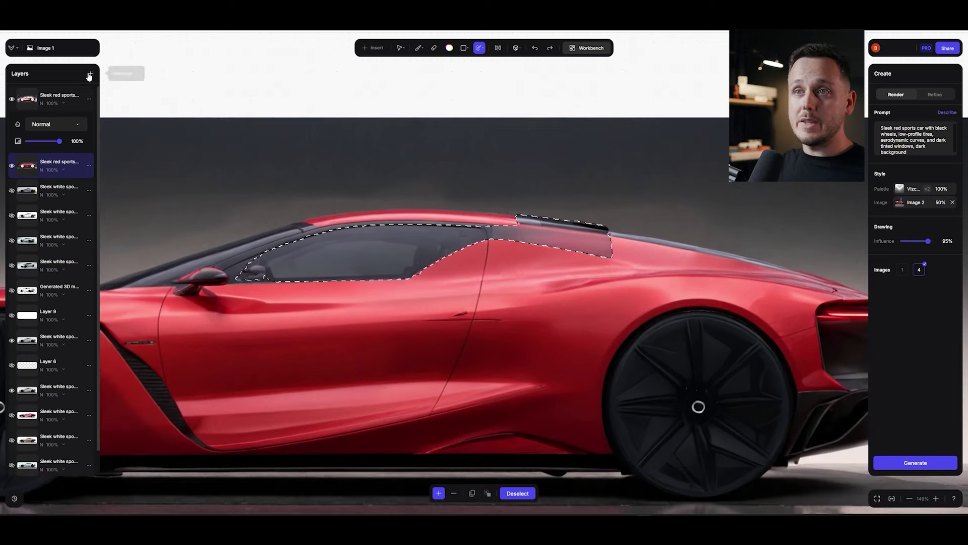
left_click(91, 73)
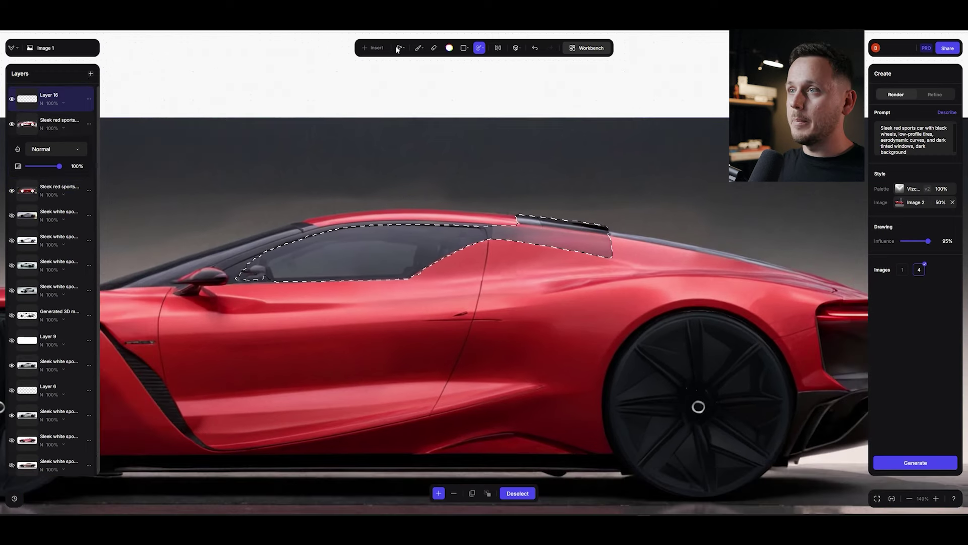
key("b")
left_click(418, 48)
left_click(404, 157)
left_click(403, 132)
left_click(423, 132)
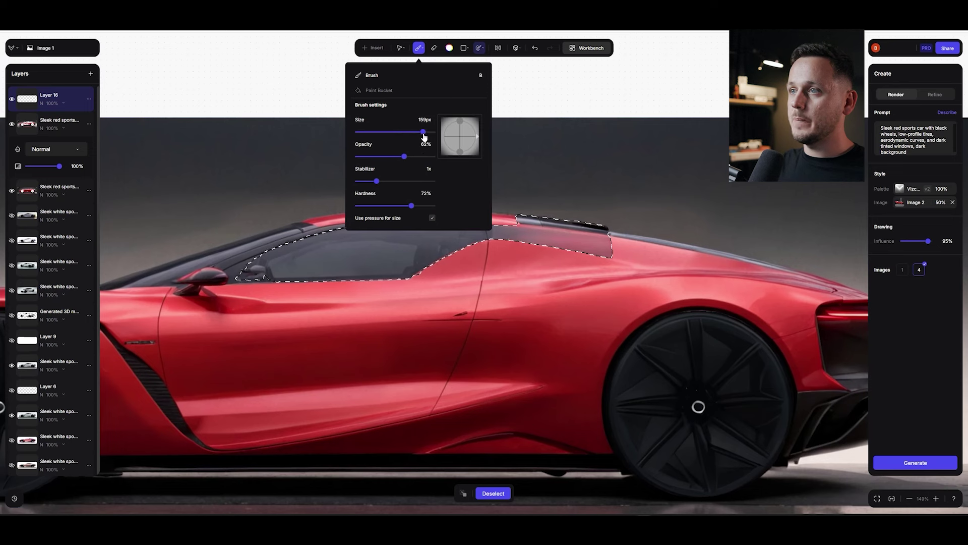
left_click(530, 224)
mouse_move(492, 234)
left_mouse_down()
mouse_move(565, 232)
mouse_move(643, 263)
mouse_move(471, 258)
mouse_move(524, 220)
left_mouse_up()
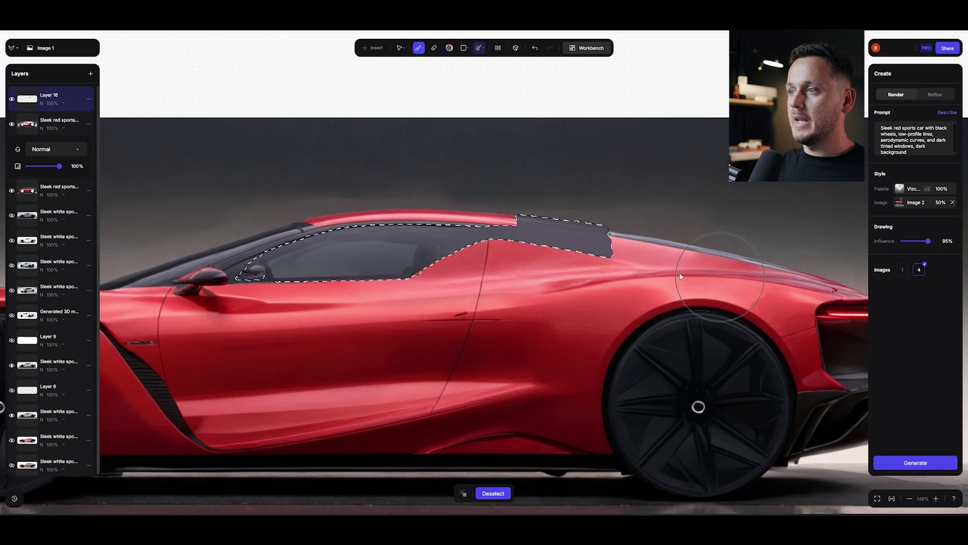
left_click(494, 494)
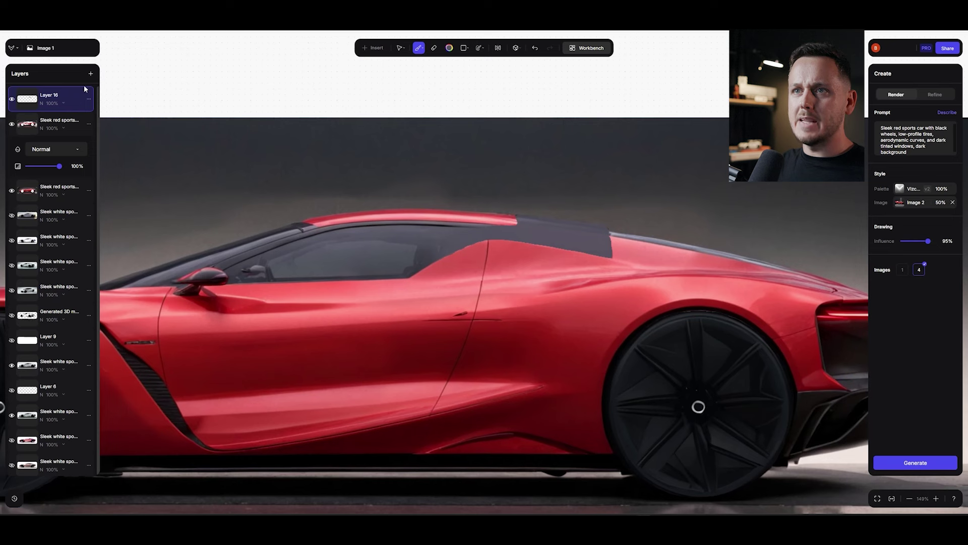
Try Multiply blending at 75% opacity on the painted glass layer, and restore it to Normal at 100%.
left_click(64, 103)
left_click(55, 126)
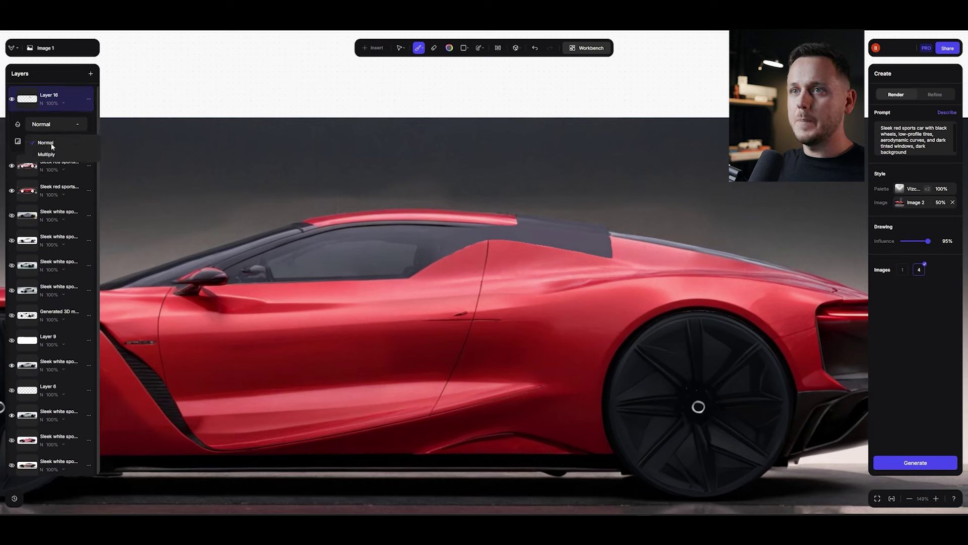
left_click(51, 158)
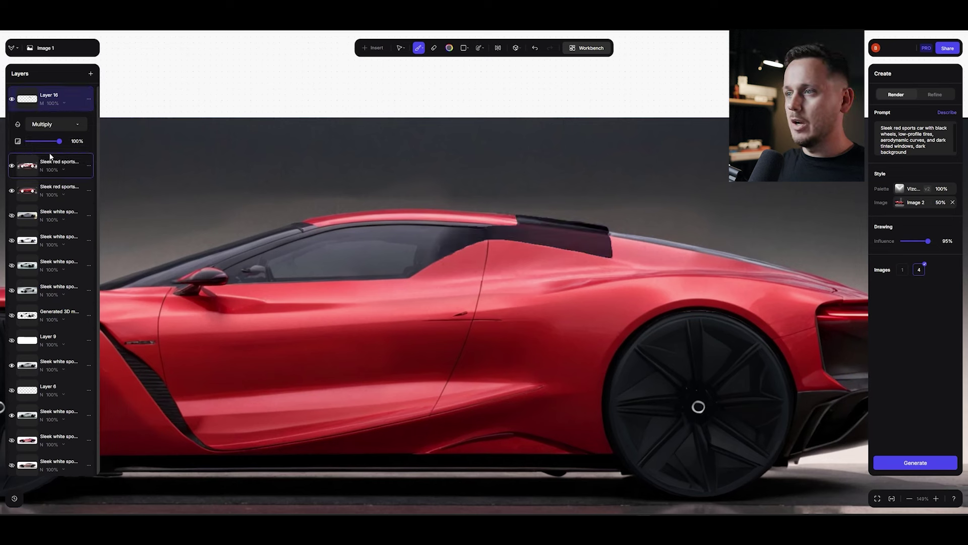
mouse_move(59, 141)
left_mouse_down()
mouse_move(40, 146)
mouse_move(53, 146)
left_mouse_up()
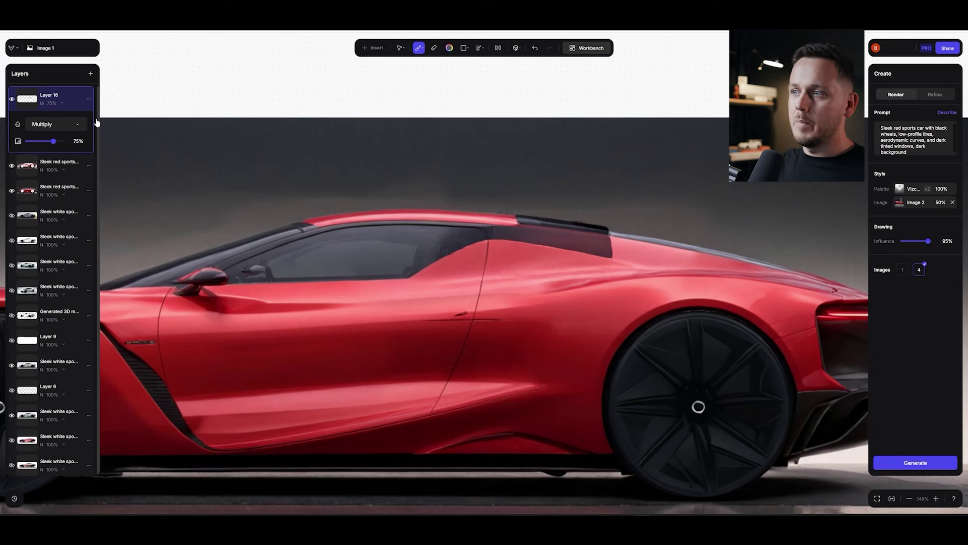
left_click(75, 125)
left_click(56, 137)
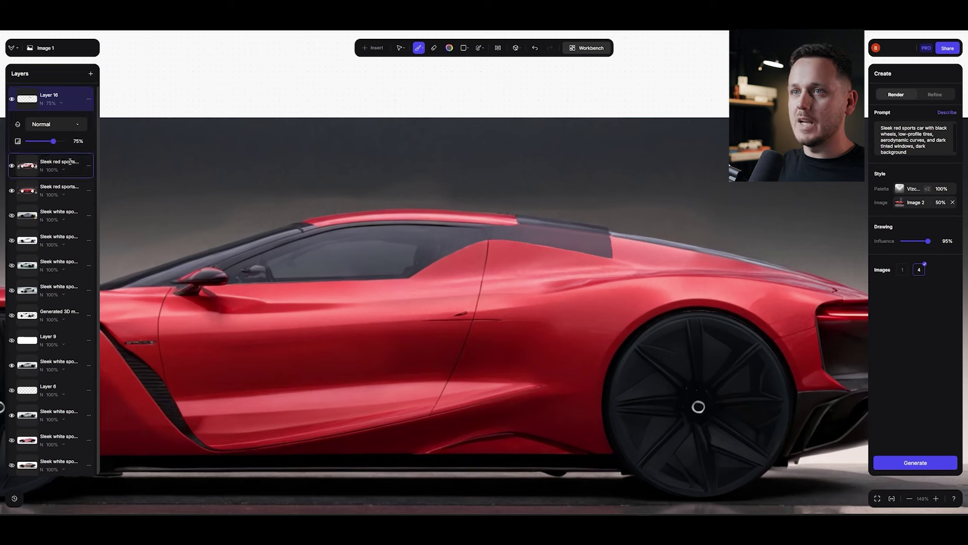
left_click_drag(53, 141, 63, 141)
Generate four refined versions of the composited red car in Refine mode with drawing influence at 50%.
scroll(578, 257, "down", 3)
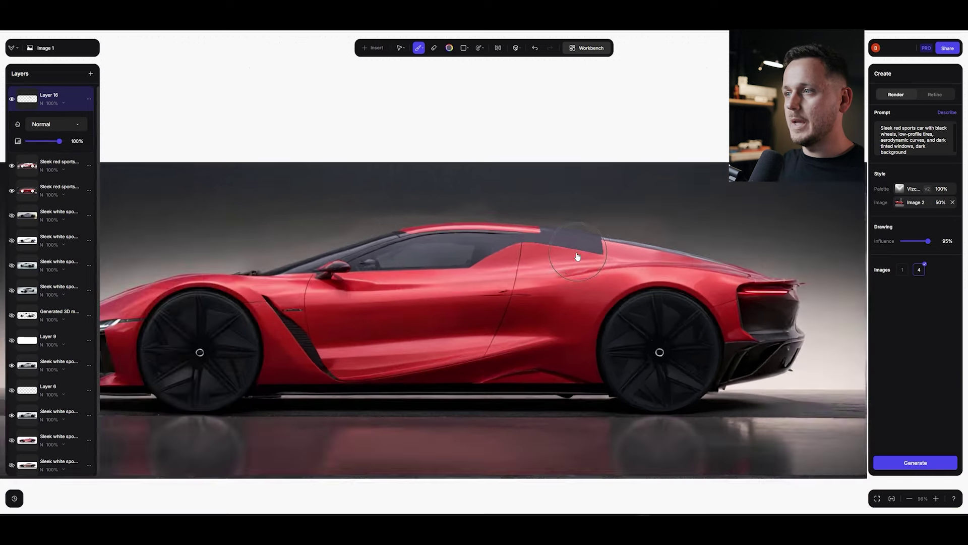
scroll(577, 257, "down", 3)
scroll(452, 285, "up", 1)
left_click(935, 95)
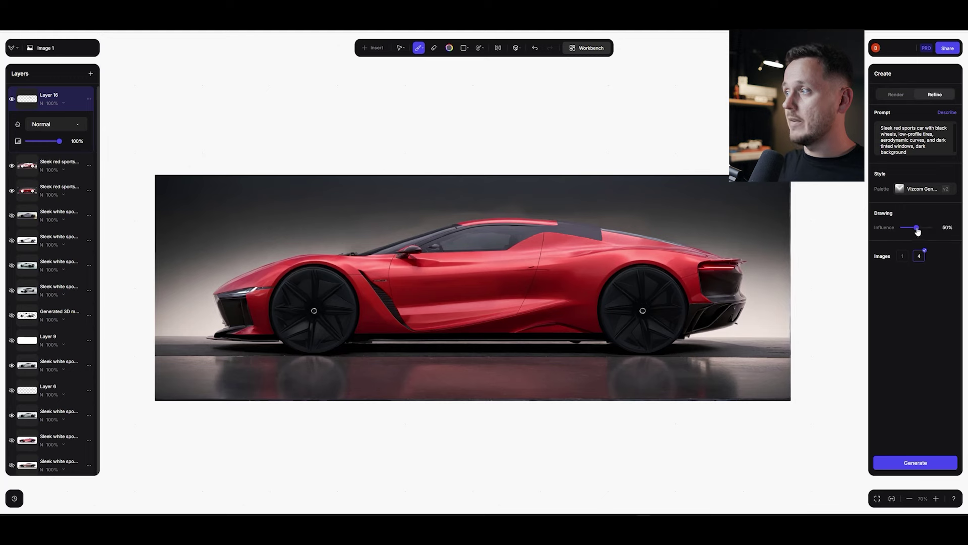
left_click(920, 468)
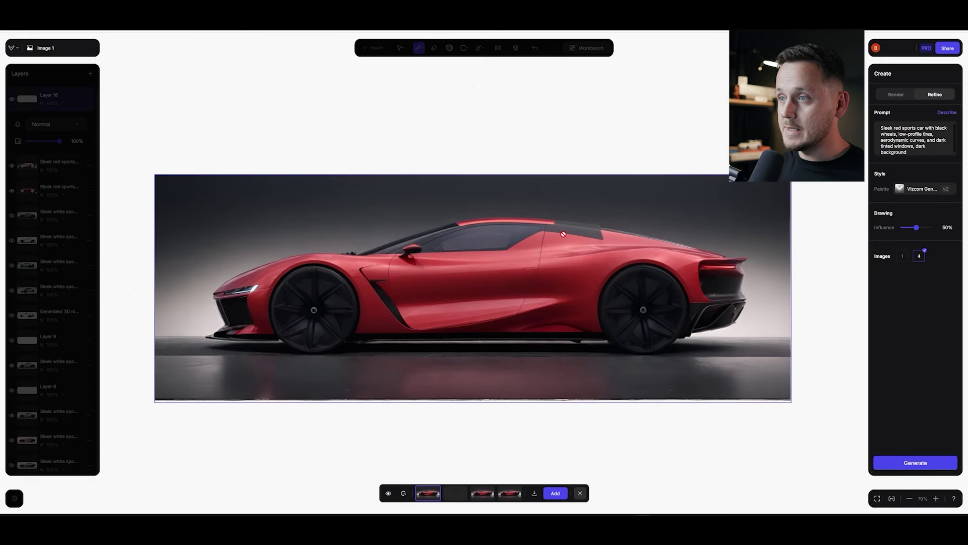
Compare the four refined red car results, add the fourth one as a new layer, and close the results.
left_click(462, 494)
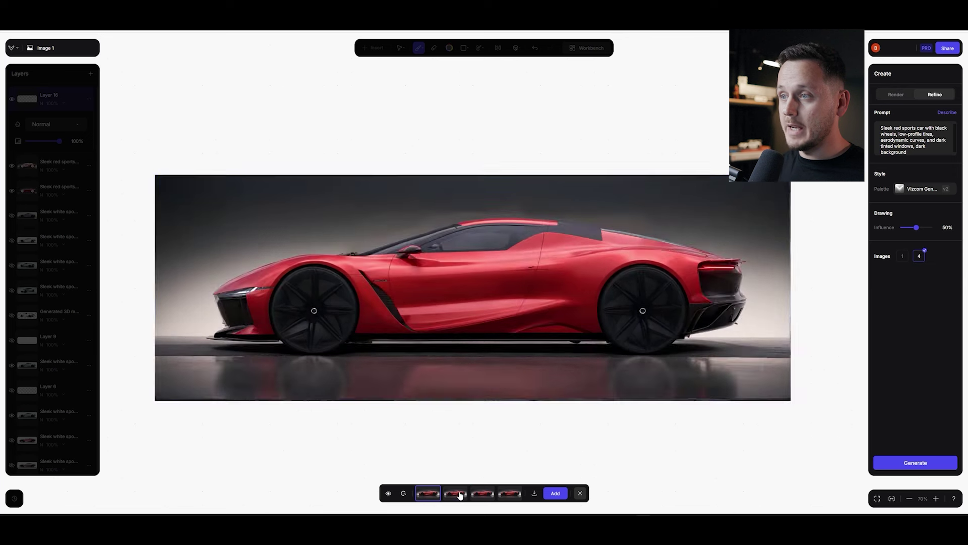
left_click(483, 493)
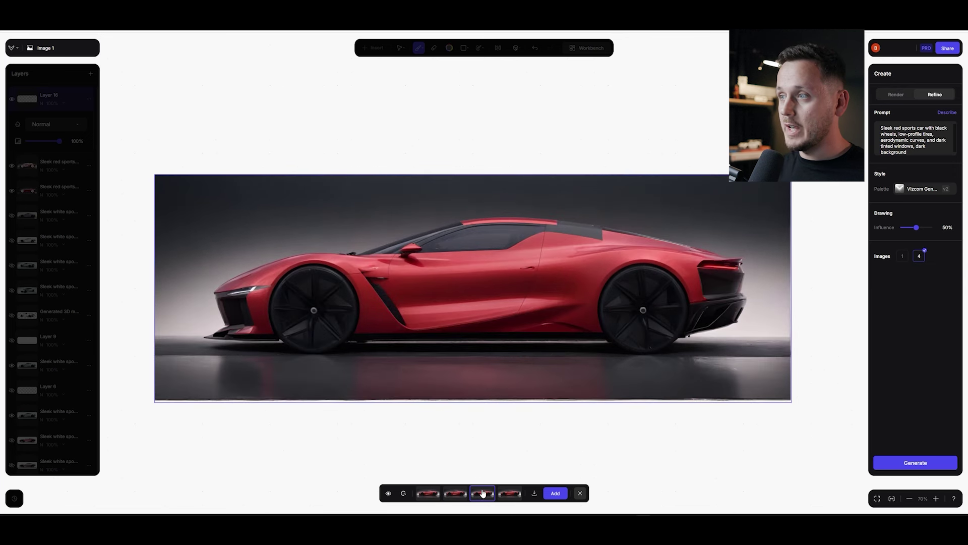
left_click(514, 493)
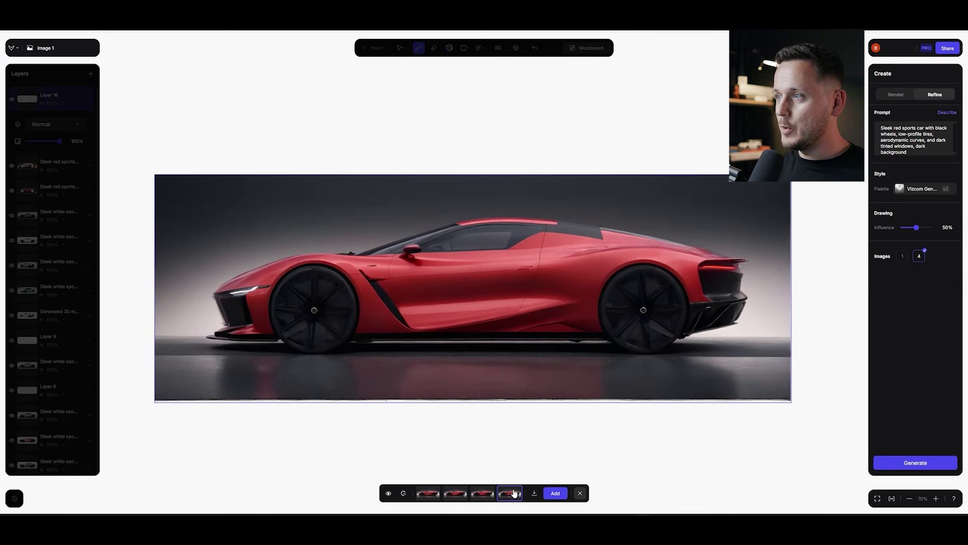
left_click(430, 491)
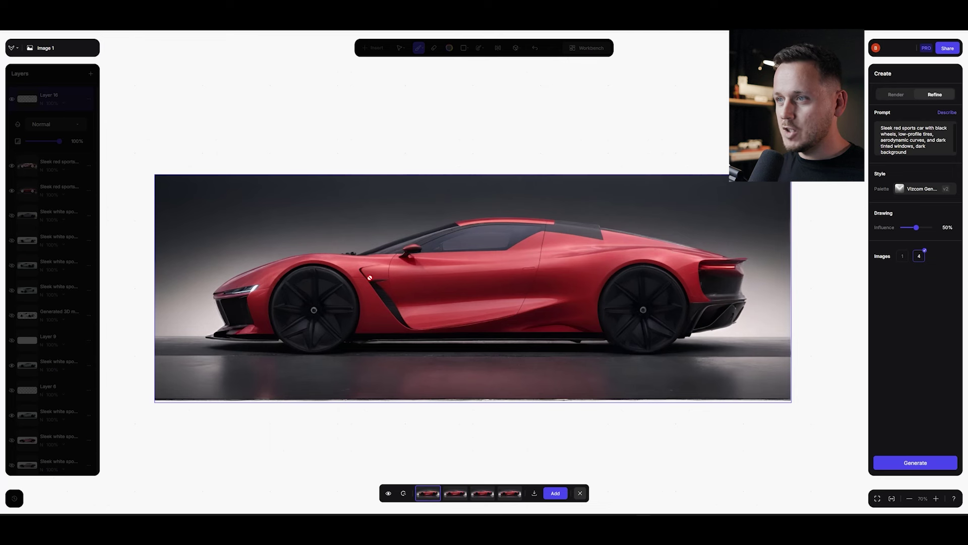
left_click(461, 495)
left_click(476, 496)
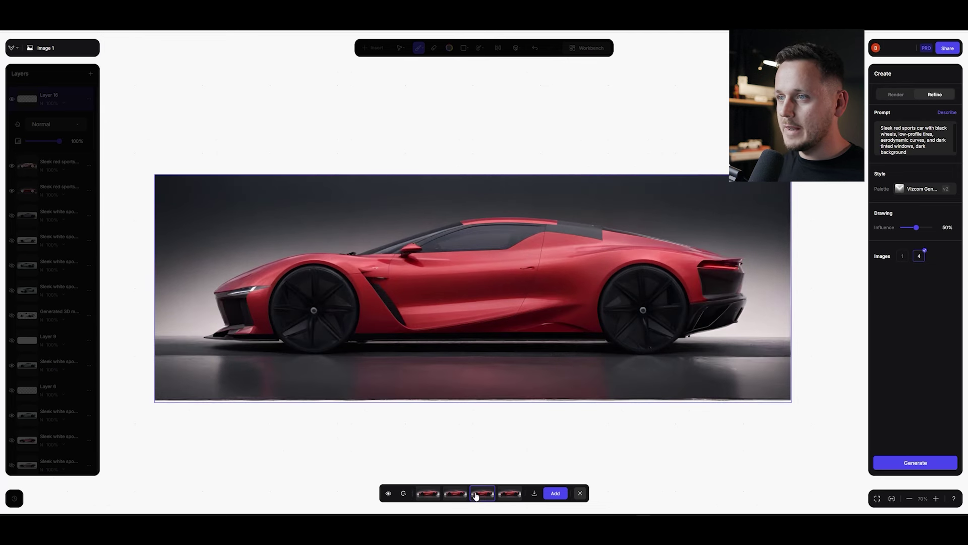
left_click(504, 495)
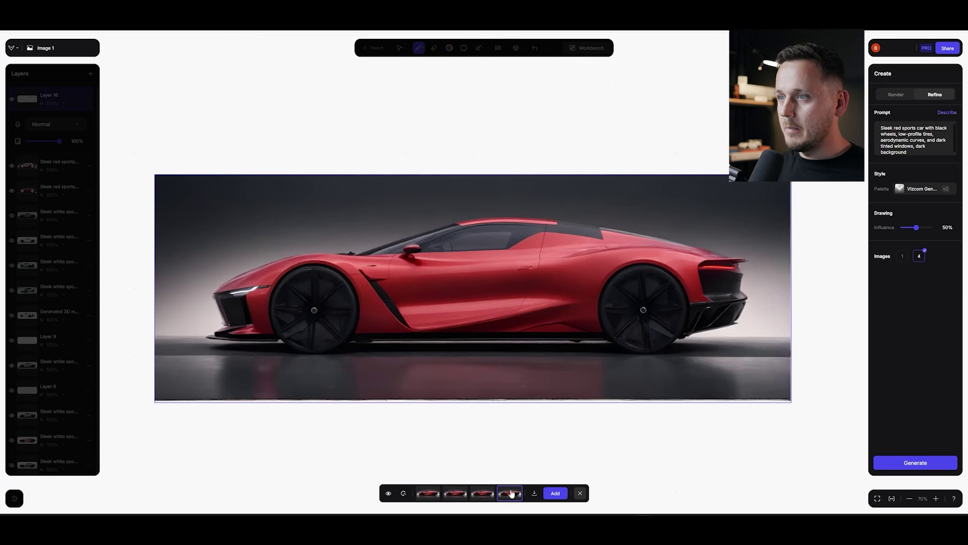
left_click(555, 493)
left_click(579, 494)
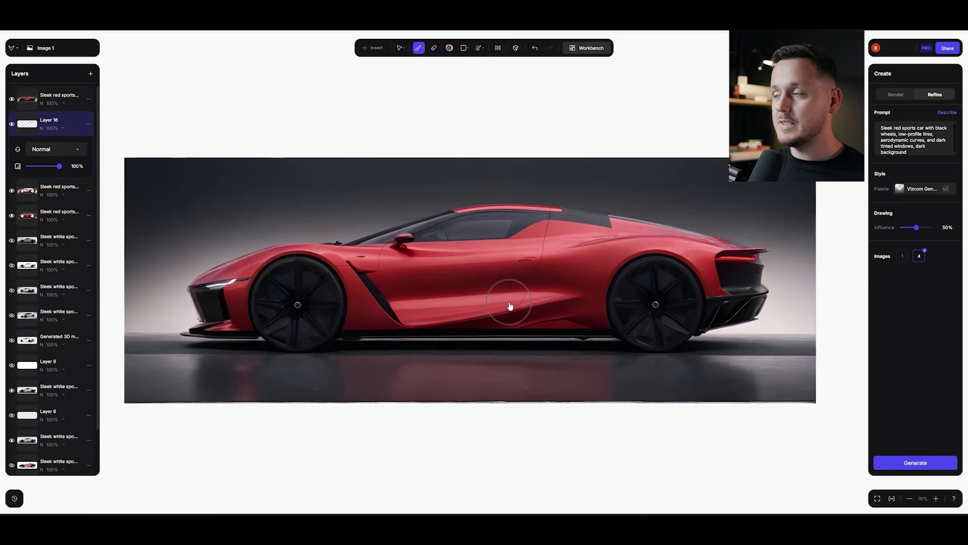
Switch the generation settings from Refine back to Render mode.
left_click(897, 94)
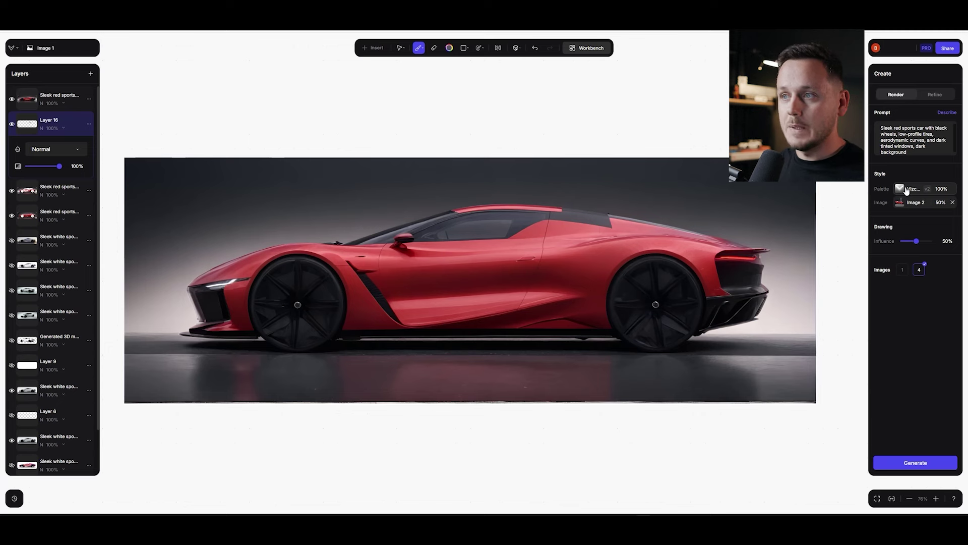
scroll(544, 162, "up", 1)
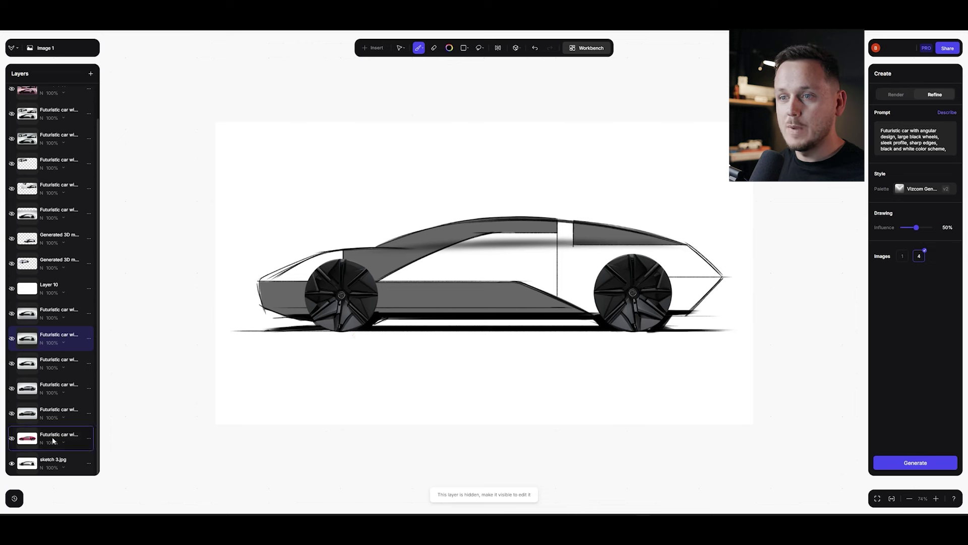
Reveal the side-view futuristic car render layers one by one above the sketch to review the design progression.
left_click(14, 442)
left_click(12, 414)
left_click(13, 390)
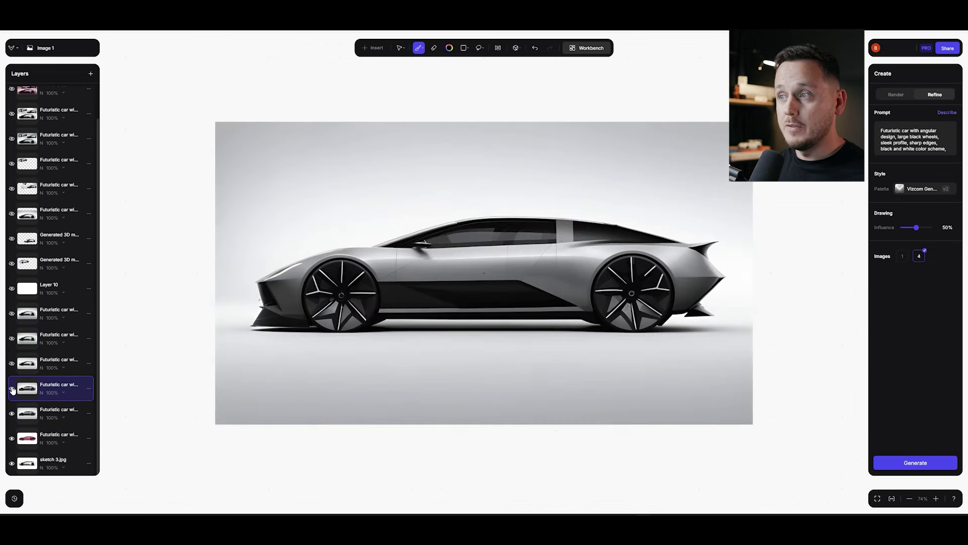
left_click(12, 339)
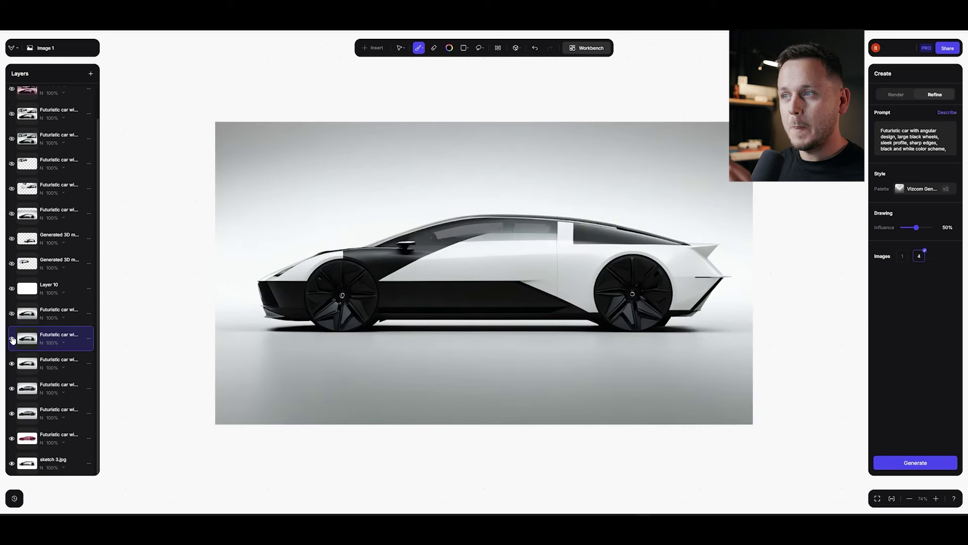
left_click(11, 314)
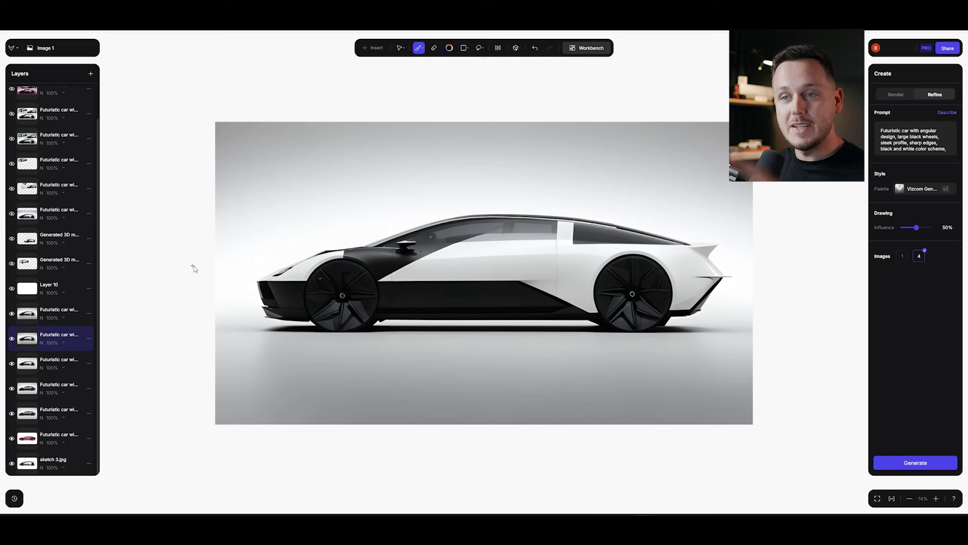
Show the two generated 3D model views over the white Layer 10 background.
left_click(12, 238)
left_click(22, 246)
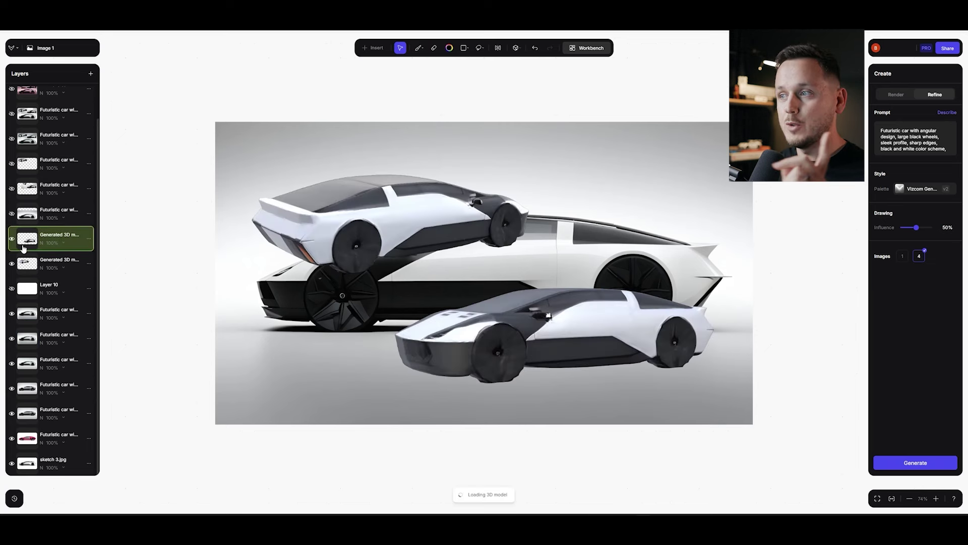
left_click(11, 323)
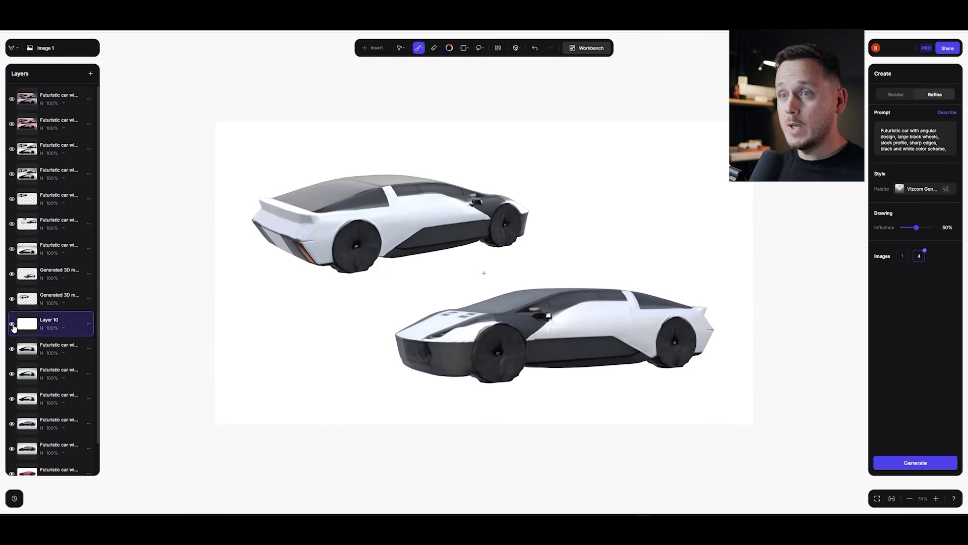
Show the side, front and rear render layers together, and compare the collage with its refined versions.
left_click(12, 225)
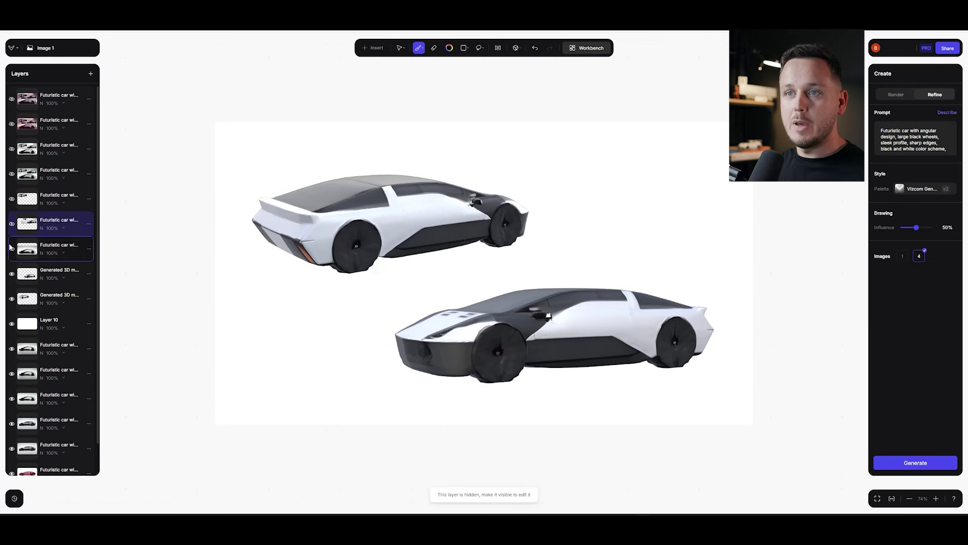
left_click(10, 247)
left_click(12, 226)
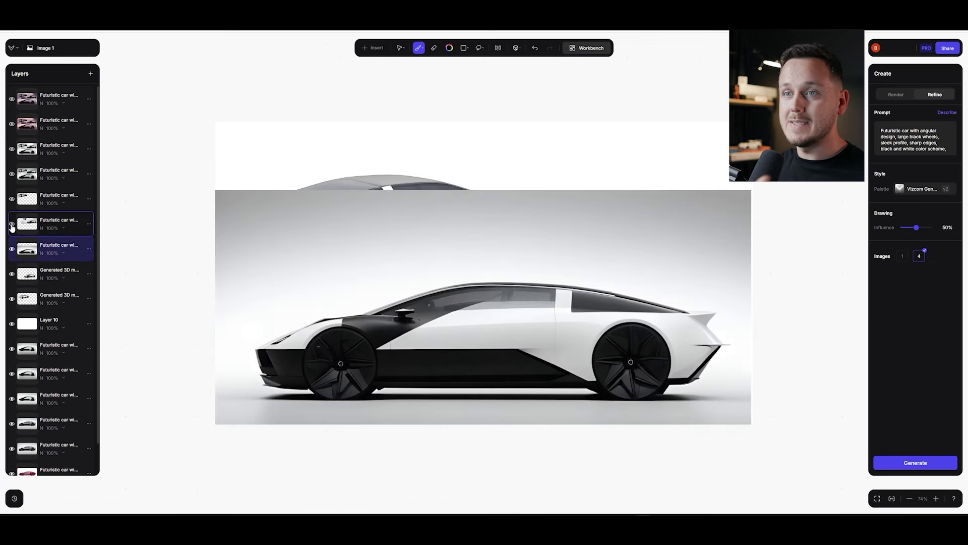
left_click(11, 225)
left_click(11, 200)
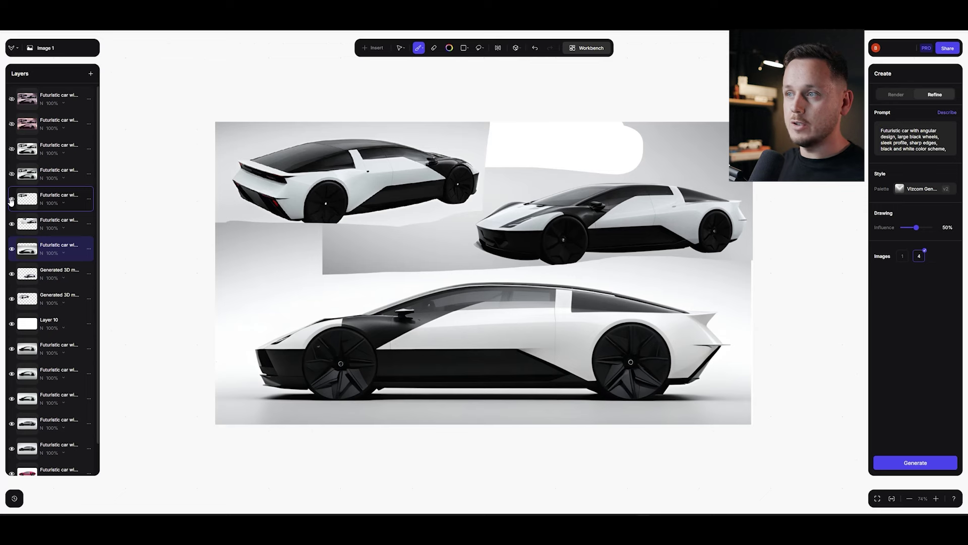
left_click(11, 175)
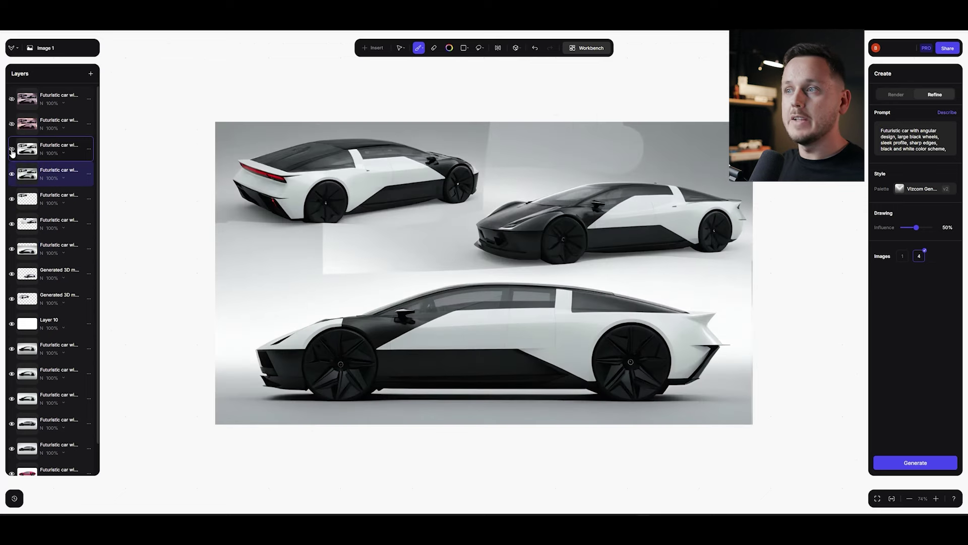
left_click(11, 150)
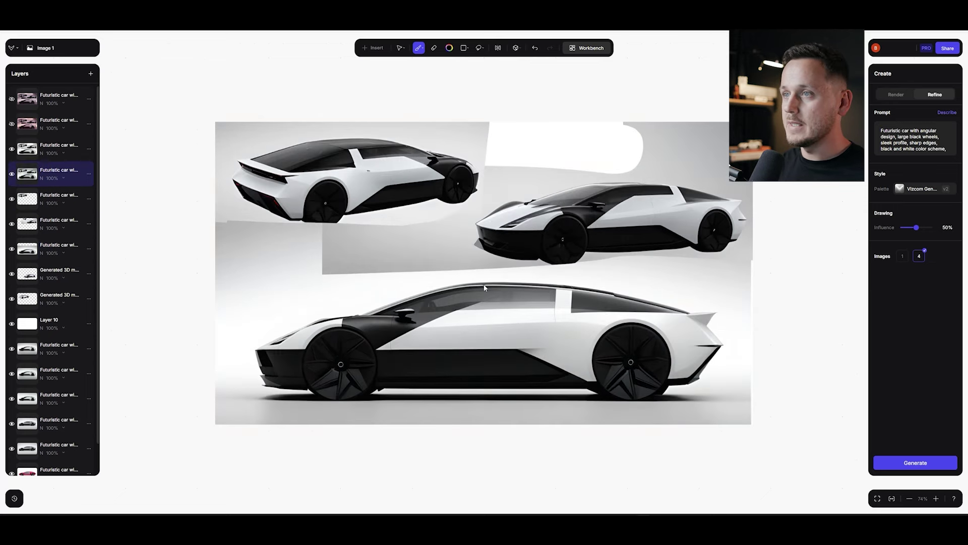
Look through the black futuristic car's layer stack down to the original sketch, and return to the Workbench.
scroll(488, 289, "up", 1)
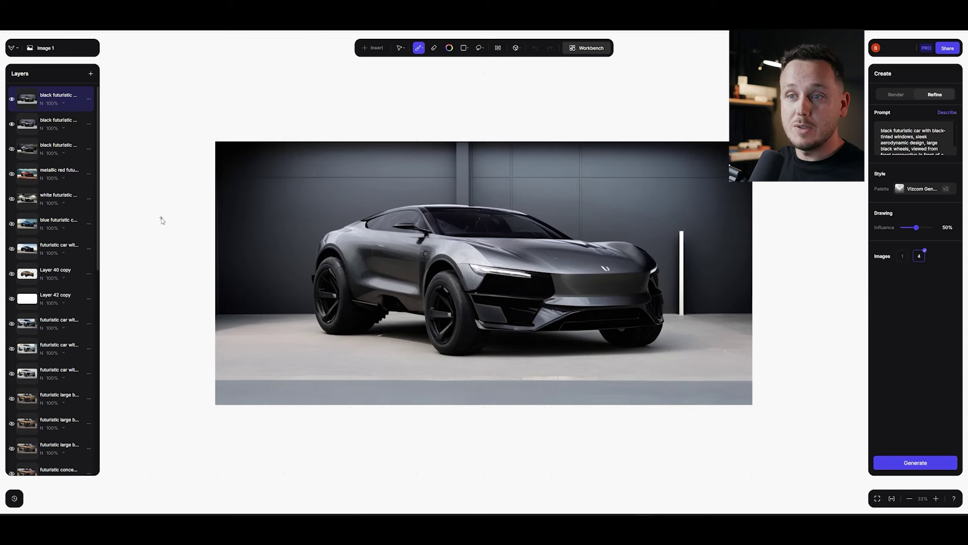
scroll(38, 316, "down", 10)
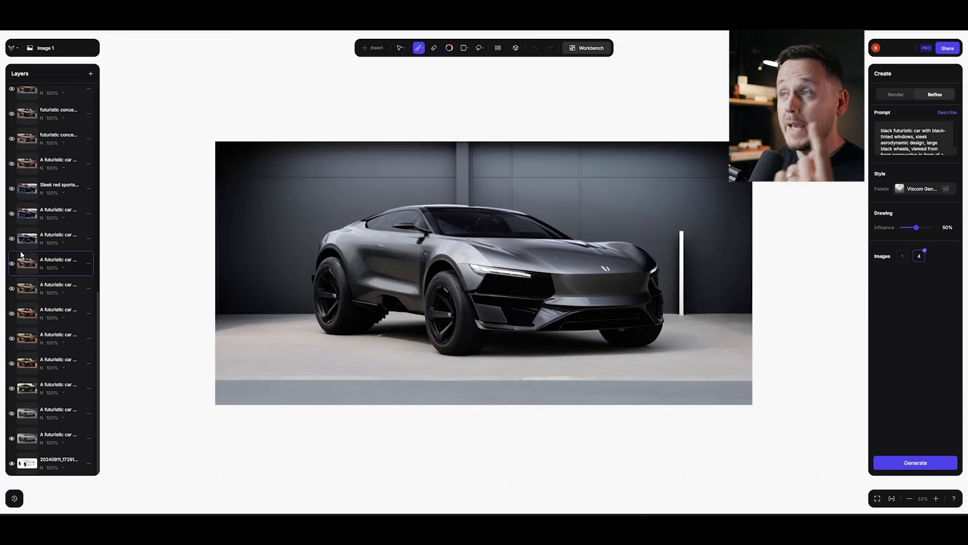
left_click(594, 50)
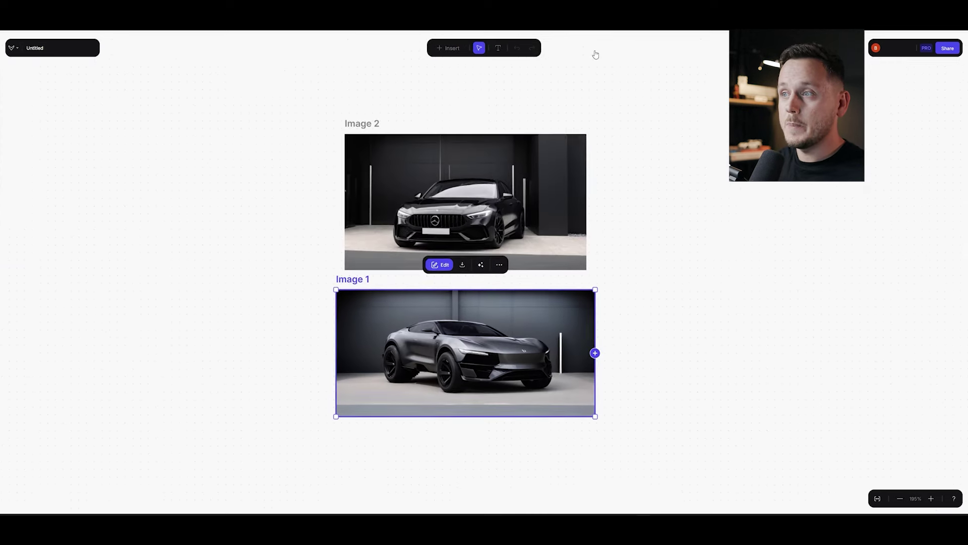
Move Image 2 with the black Mercedes to the upper left, clear of Image 1.
left_click(364, 221)
left_click_drag(531, 234, 239, 208)
scroll(472, 287, "down", 2)
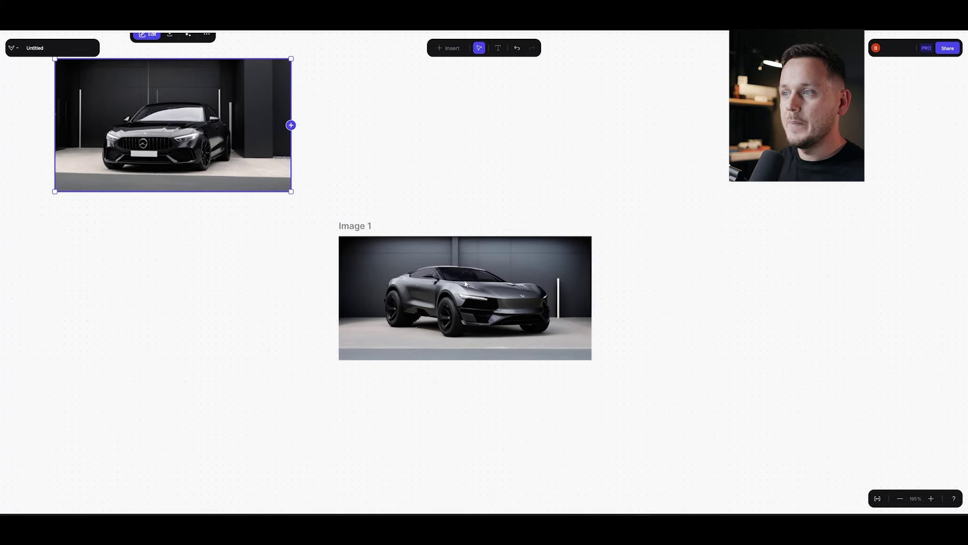
Copy all layers of Image 1, the dark grey off-road coupe, to the Workbench and bring the resulting image grid into view.
scroll(465, 284, "up", 4)
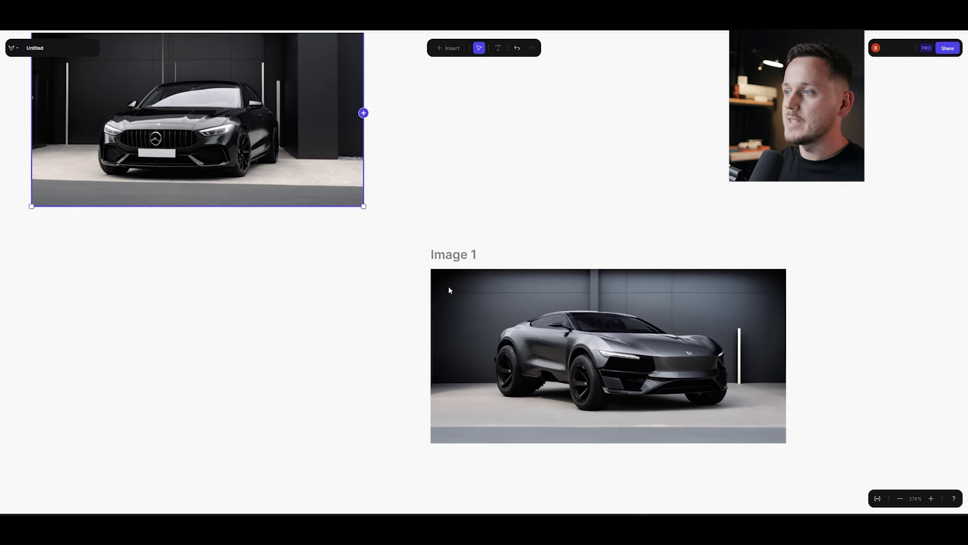
scroll(448, 290, "down", 5)
scroll(448, 290, "right", 3)
left_click(421, 278)
scroll(421, 279, "right", 1)
right_click(407, 272)
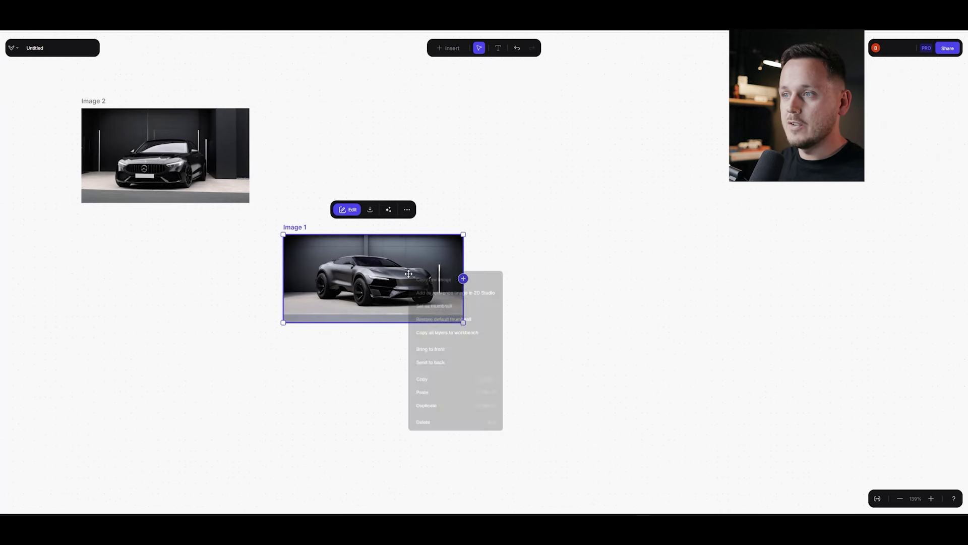
left_click(443, 336)
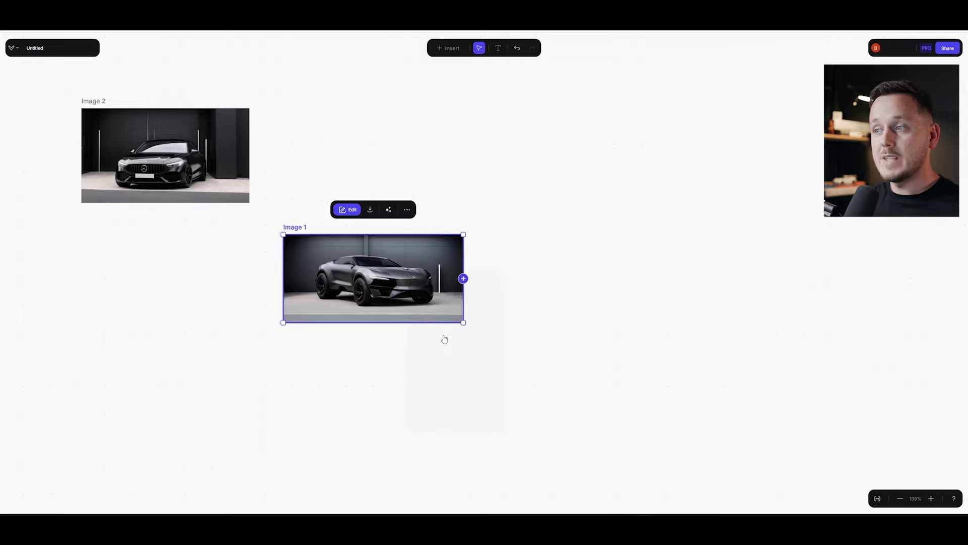
scroll(550, 336, "down", 4)
left_click_drag(633, 380, 394, 212)
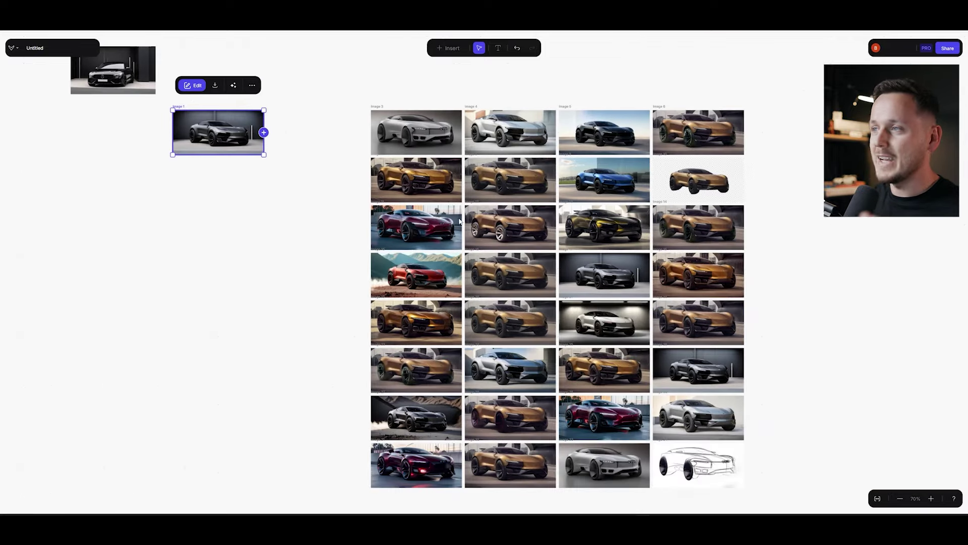
Examine the upper rows of the copied layer grid, comparing the car's colour, wheel and background variations.
scroll(578, 171, "up", 5)
scroll(459, 266, "down", 3)
scroll(459, 266, "up", 3)
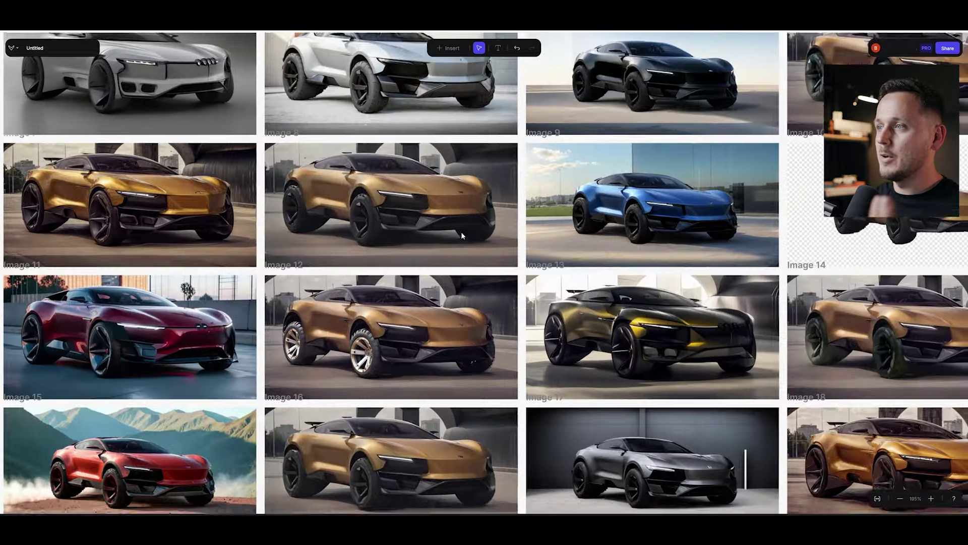
scroll(461, 265, "down", 2)
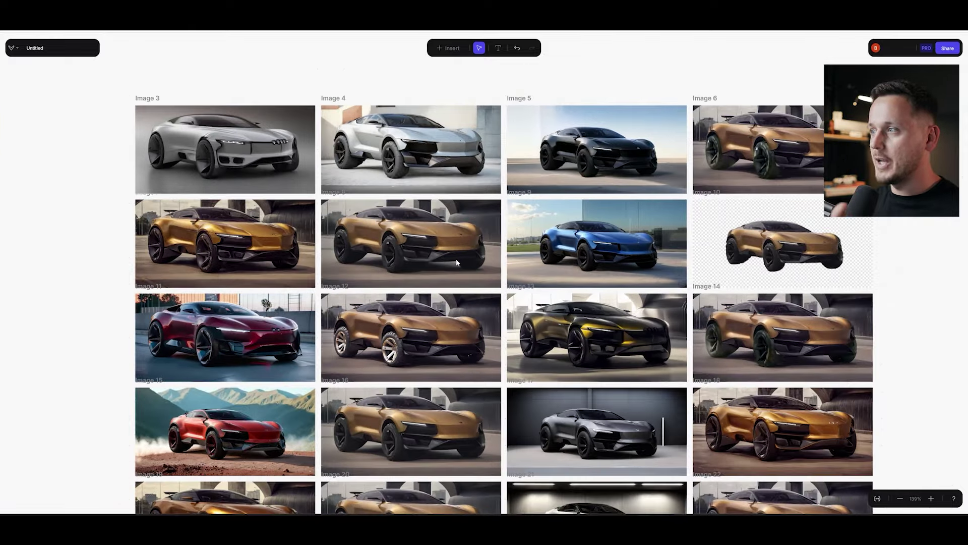
scroll(455, 259, "down", 2)
scroll(418, 302, "down", 2)
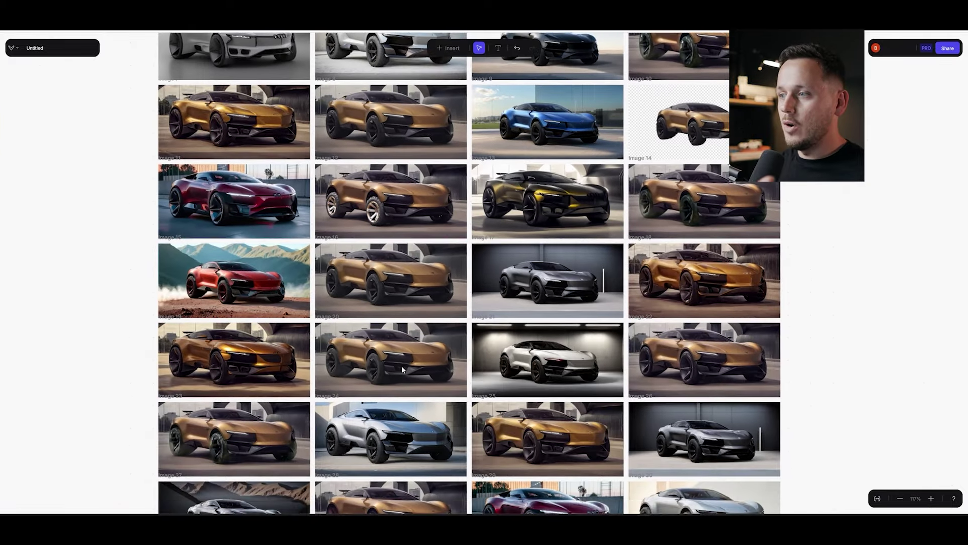
scroll(402, 262, "down", 3)
scroll(402, 262, "up", 3)
scroll(383, 288, "down", 3)
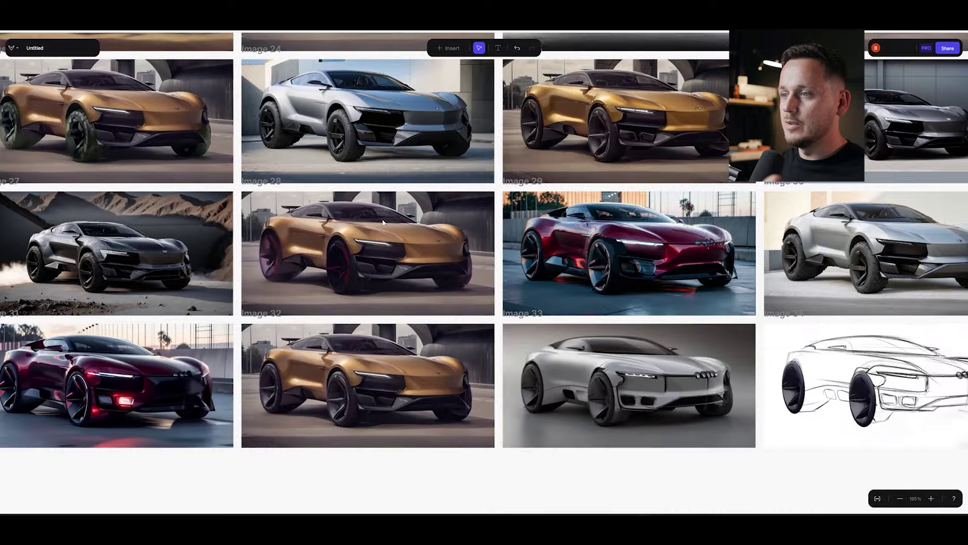
Examine the grid's lower rows down to the original line sketch, and compare the renders that developed from it.
scroll(367, 299, "down", 1)
scroll(360, 279, "right", 3)
scroll(398, 278, "down", 1)
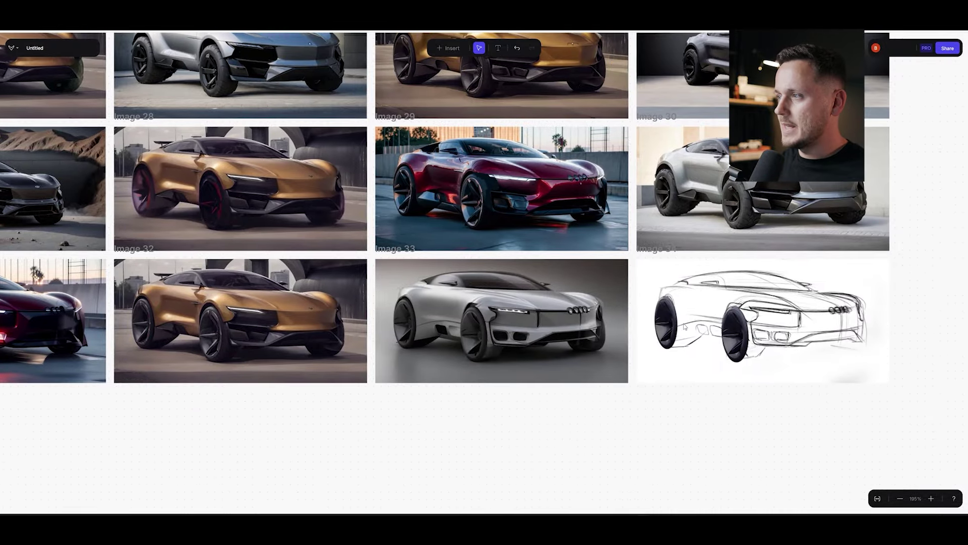
scroll(691, 304, "down", 2)
scroll(553, 319, "up", 3)
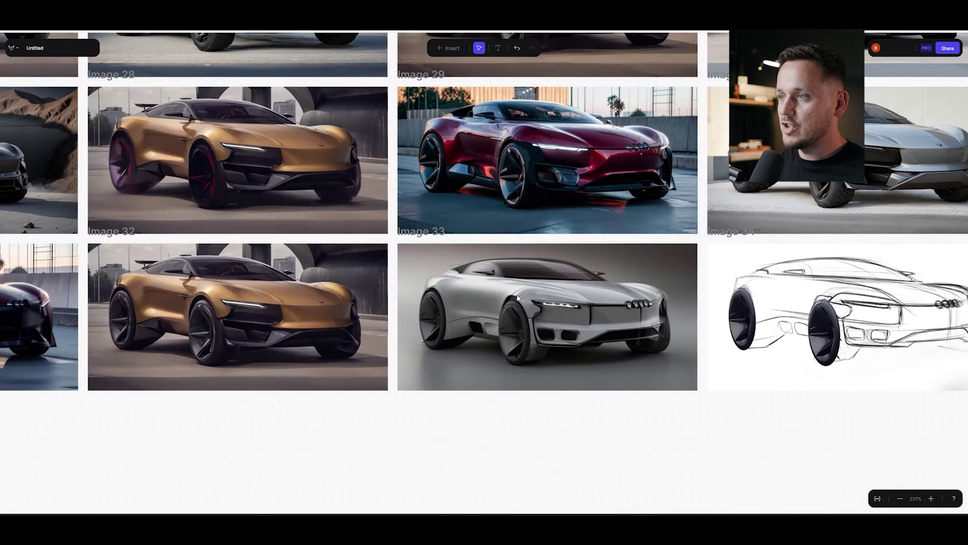
scroll(424, 331, "down", 3)
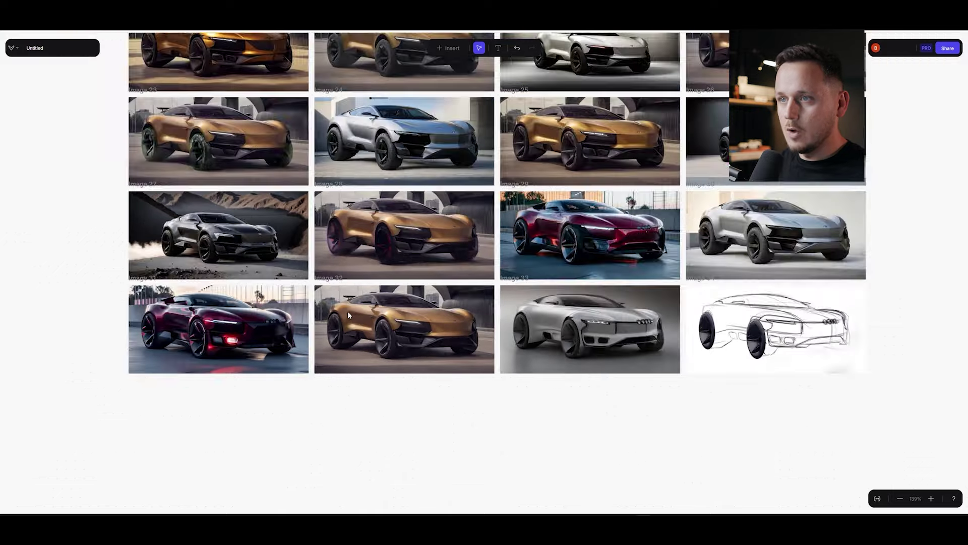
scroll(368, 287, "up", 3)
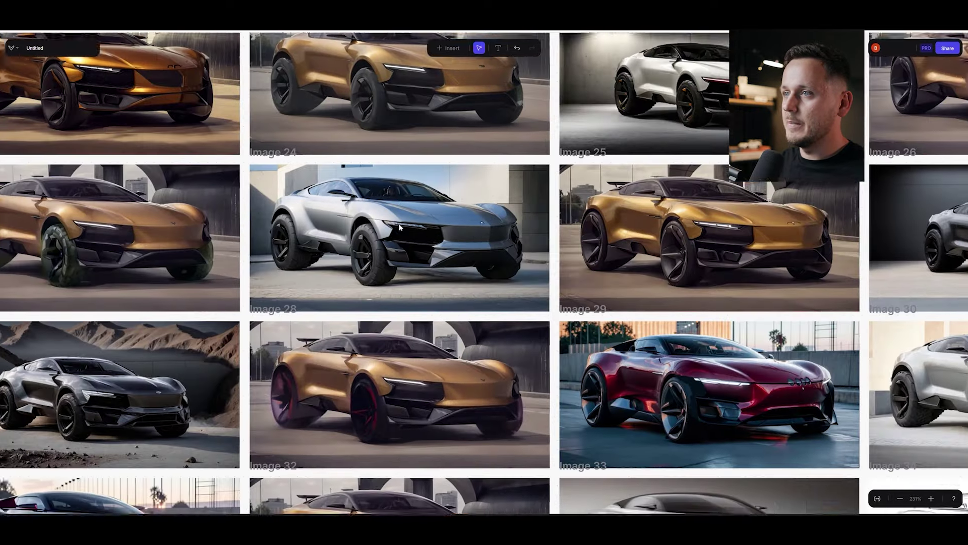
scroll(557, 218, "down", 5)
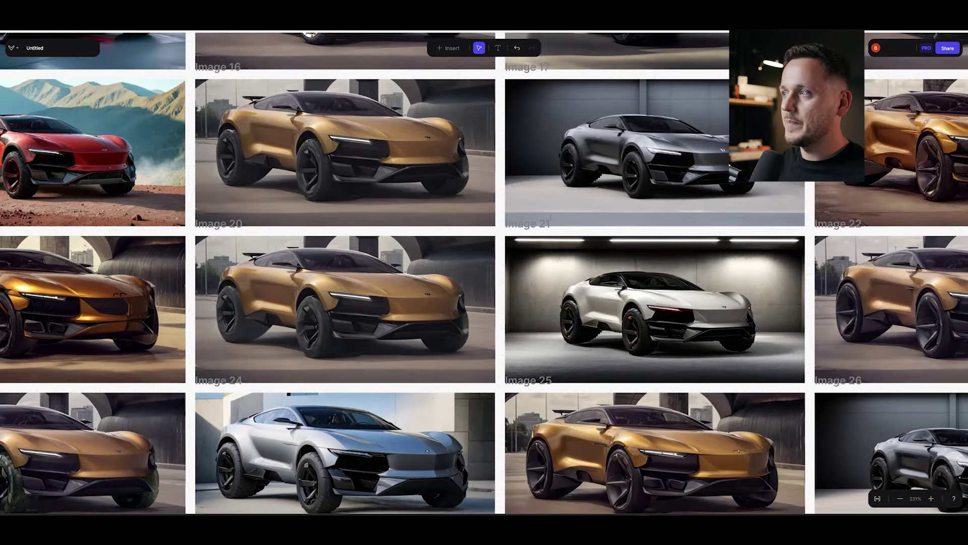
scroll(563, 177, "up", 3)
scroll(286, 108, "up", 2)
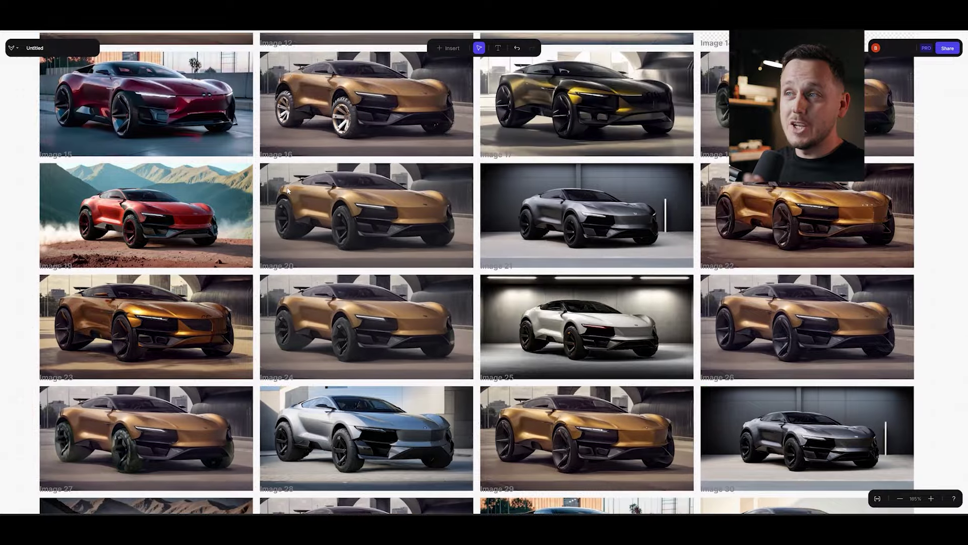
scroll(290, 176, "down", 2)
scroll(287, 188, "up", 4)
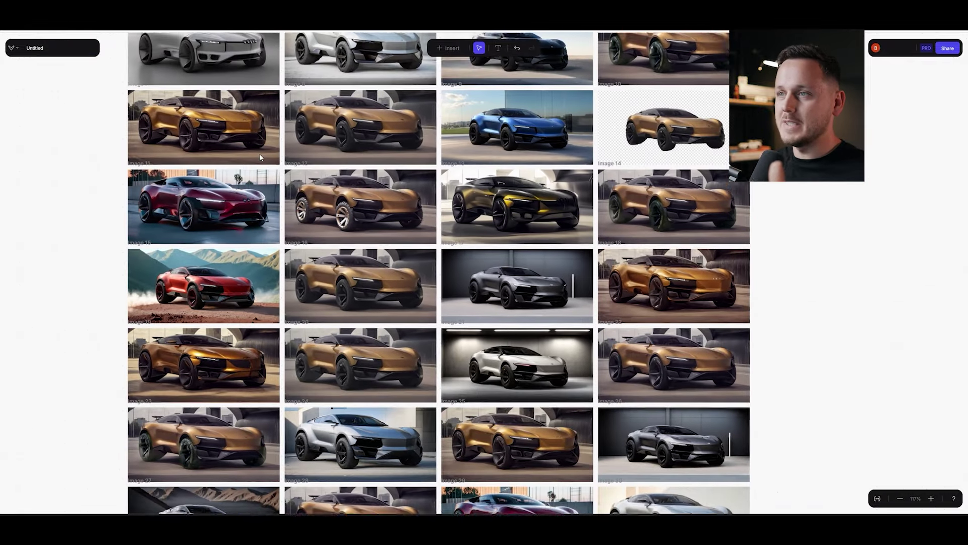
Select Image 3, the grey render at the start of the grid, and review the variations around it.
scroll(259, 153, "left", 3)
left_click_drag(283, 238, 319, 236)
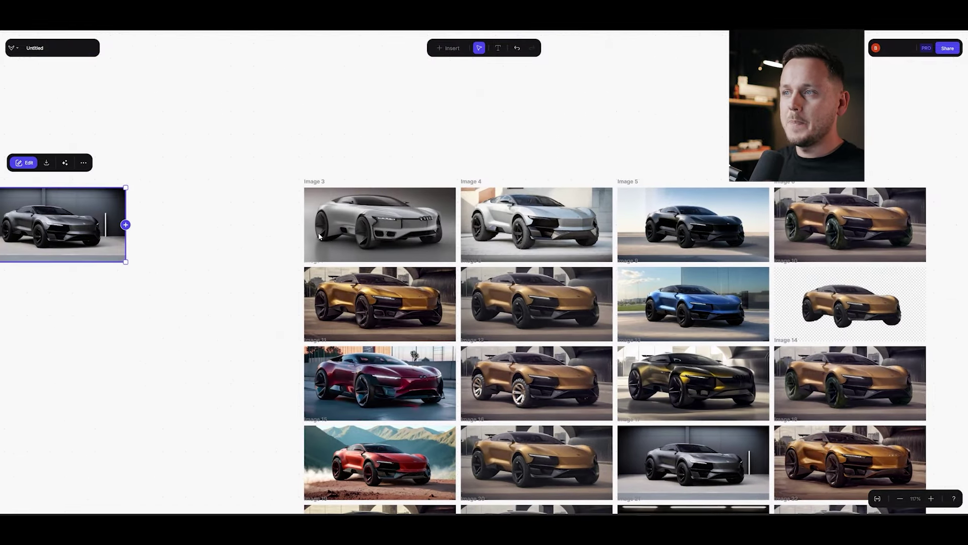
left_click_drag(381, 240, 400, 235)
scroll(487, 301, "down", 3)
scroll(487, 301, "up", 3)
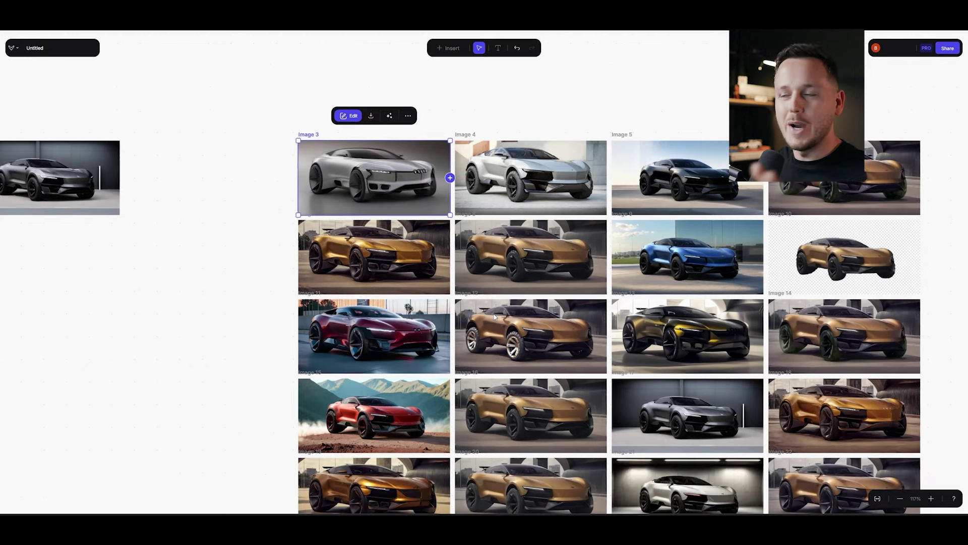
scroll(487, 301, "down", 5)
scroll(488, 301, "right", 3)
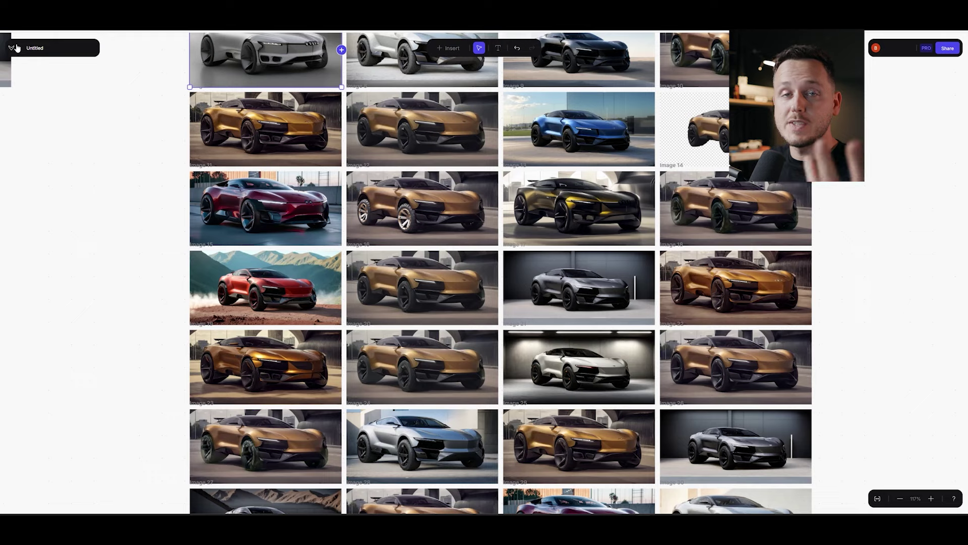
Switch to the futuristic side-view car project and survey its groups of renders on the Workbench.
left_click(17, 48)
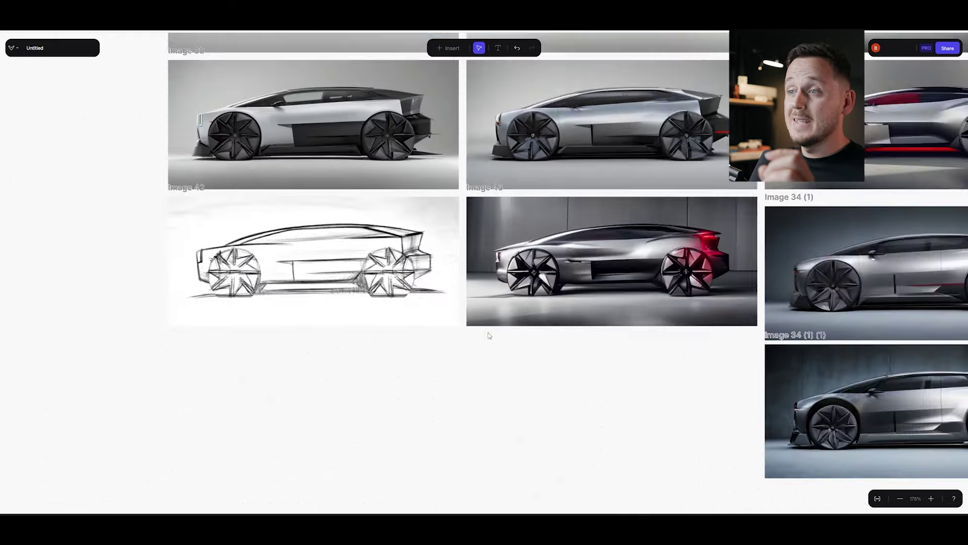
scroll(741, 390, "up", 2)
scroll(480, 296, "down", 10)
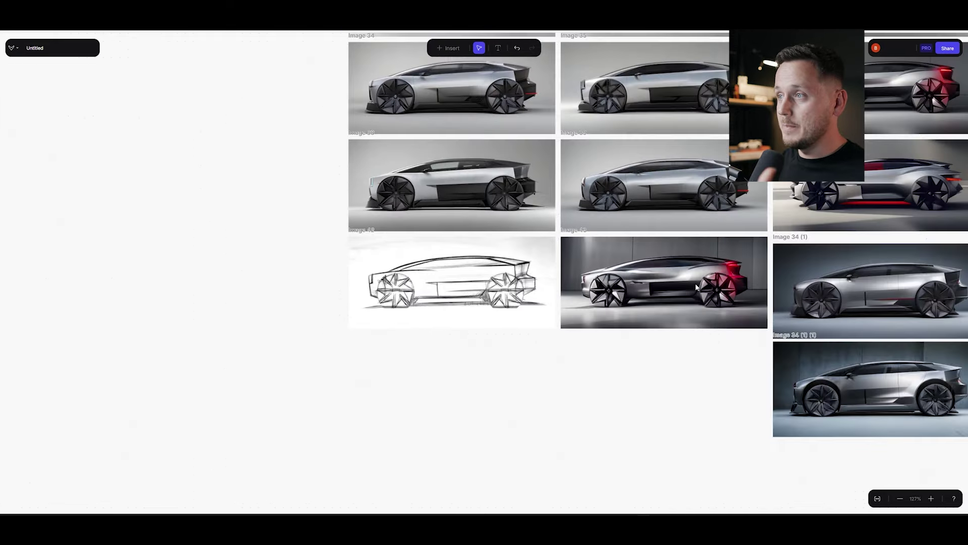
scroll(683, 297, "down", 5)
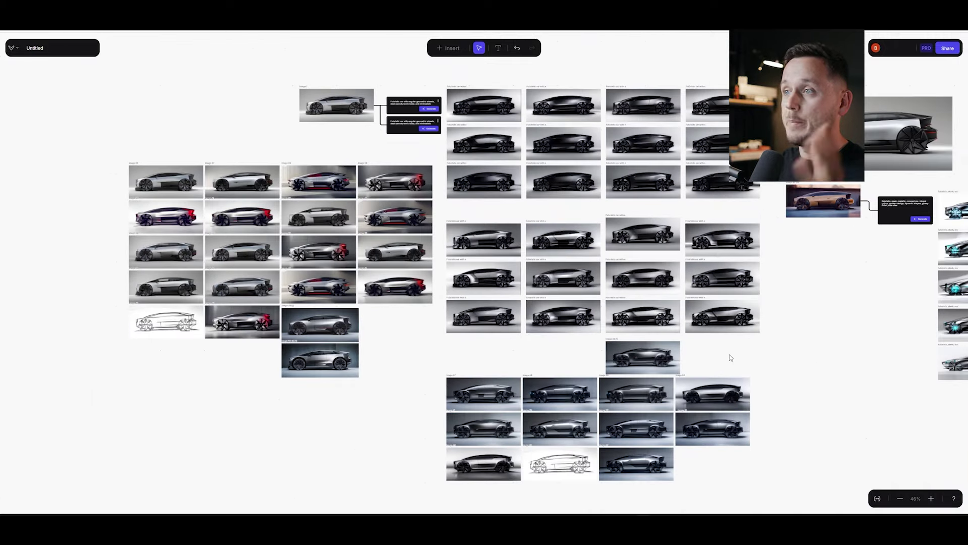
scroll(731, 357, "down", 2)
scroll(731, 357, "right", 3)
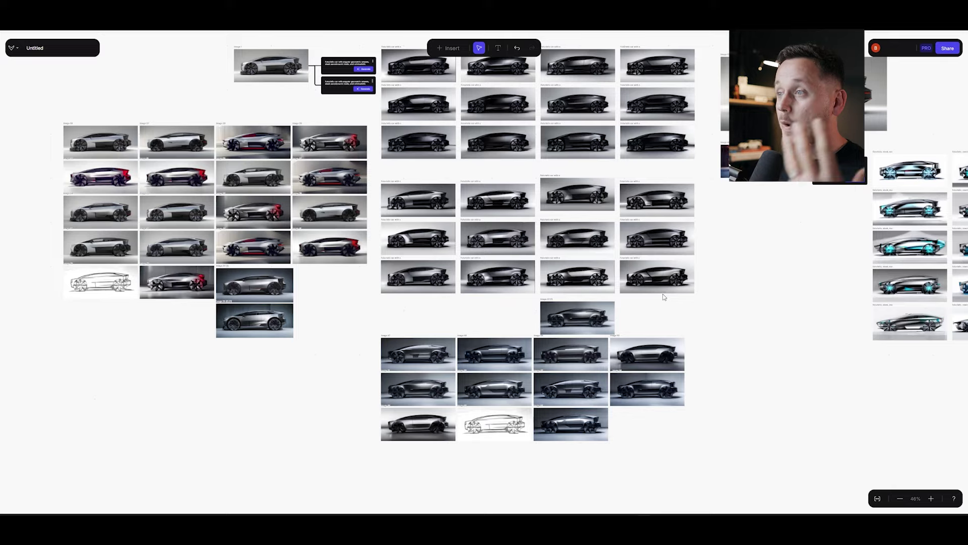
Inspect the "Futuristic car with a" variations up close, along with Image 42 (1) and the Image 47 group below.
scroll(664, 297, "up", 5)
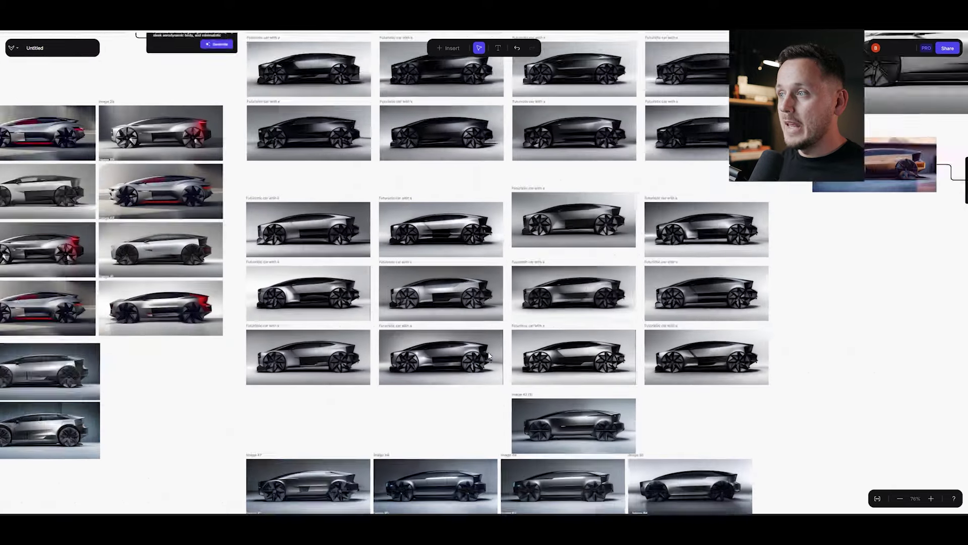
scroll(488, 356, "down", 3)
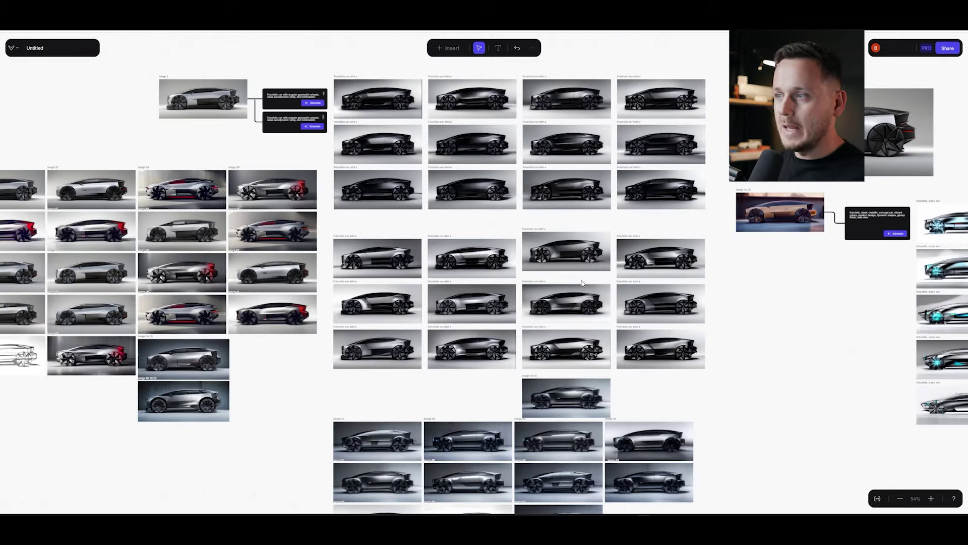
scroll(532, 304, "up", 15)
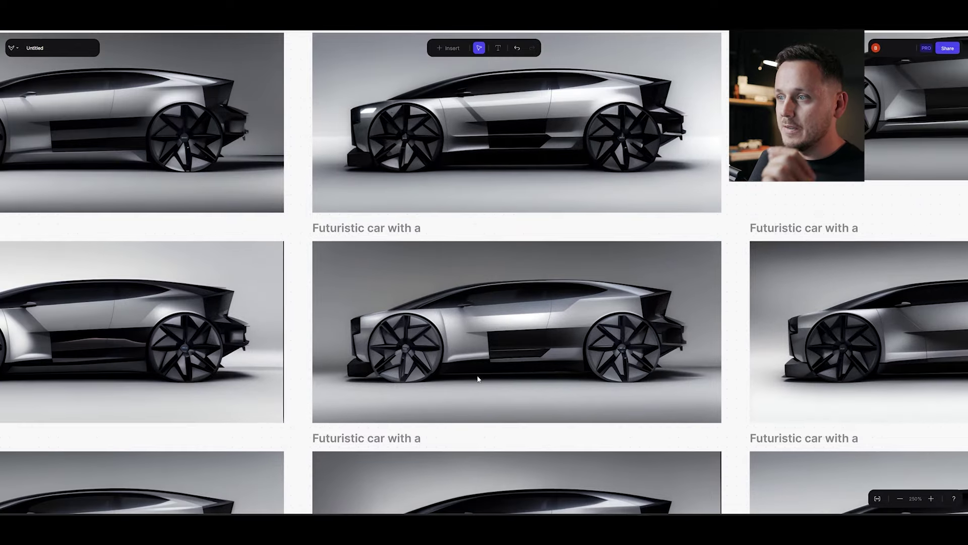
scroll(479, 373, "down", 5)
scroll(479, 374, "left", 2)
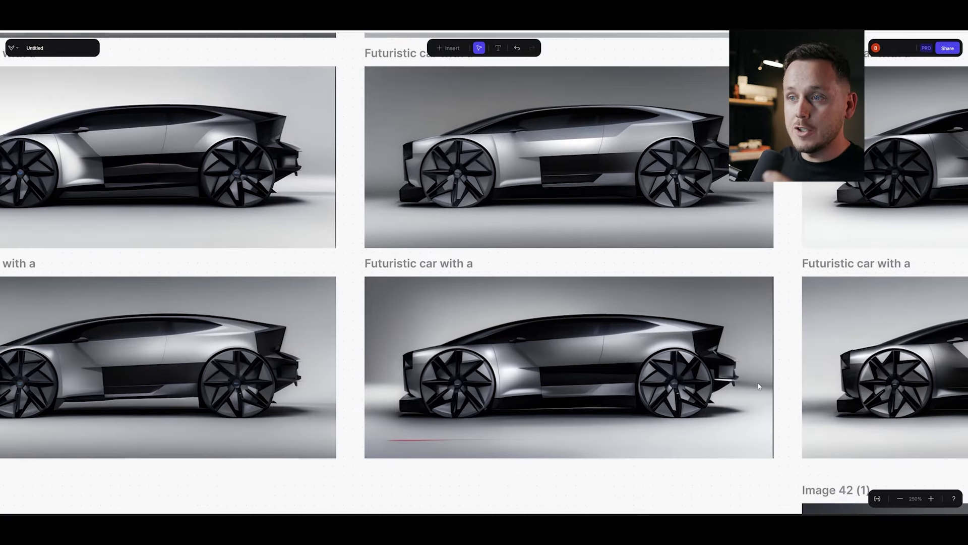
left_click_drag(759, 386, 453, 354)
scroll(642, 349, "down", 10)
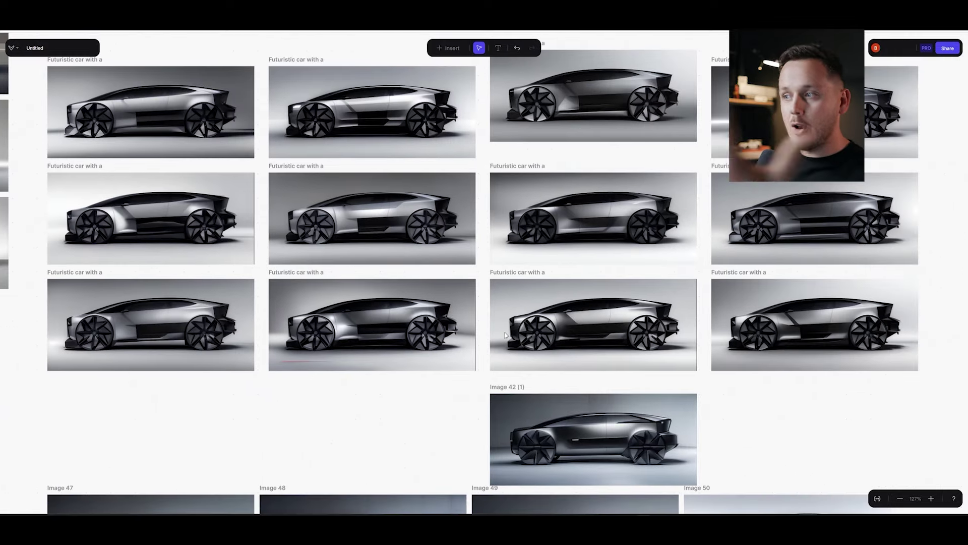
scroll(607, 353, "down", 8)
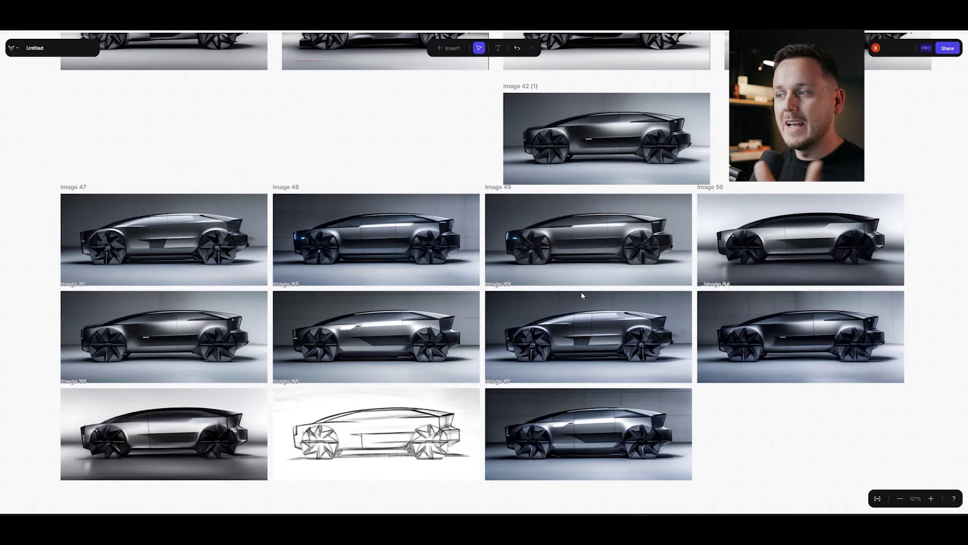
Look over the colourful "futuristic, sleek" variations and the source image and prompt they were generated from.
scroll(582, 295, "down", 6)
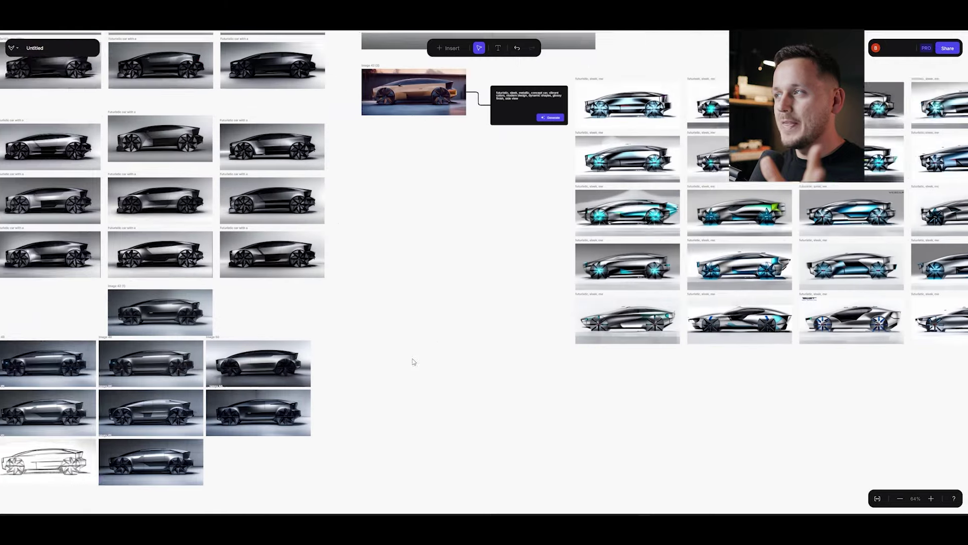
scroll(413, 362, "right", 6)
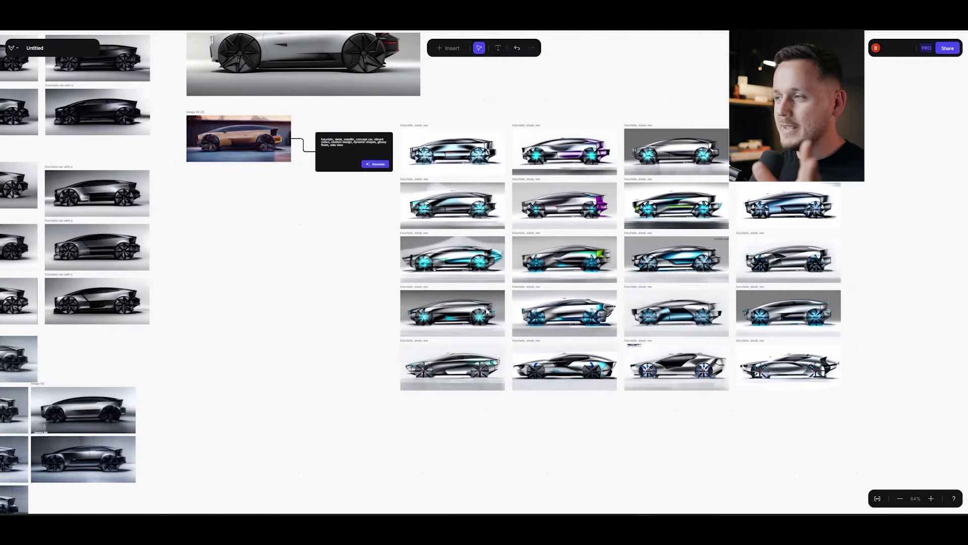
scroll(486, 311, "left", 6)
scroll(486, 311, "up", 3)
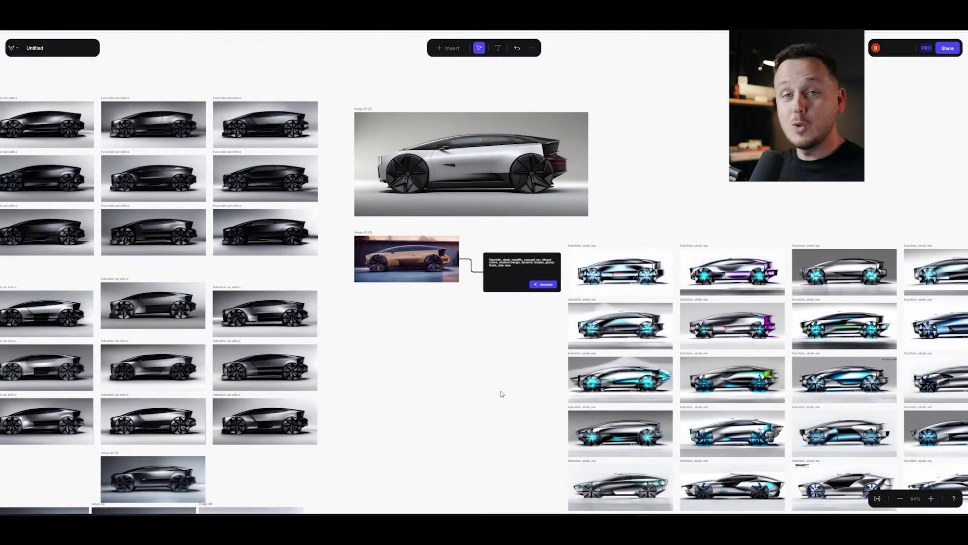
Open Image 42 (2), the copper futuristic car, for editing and compare its render layers by toggling their visibility.
key("shift+2")
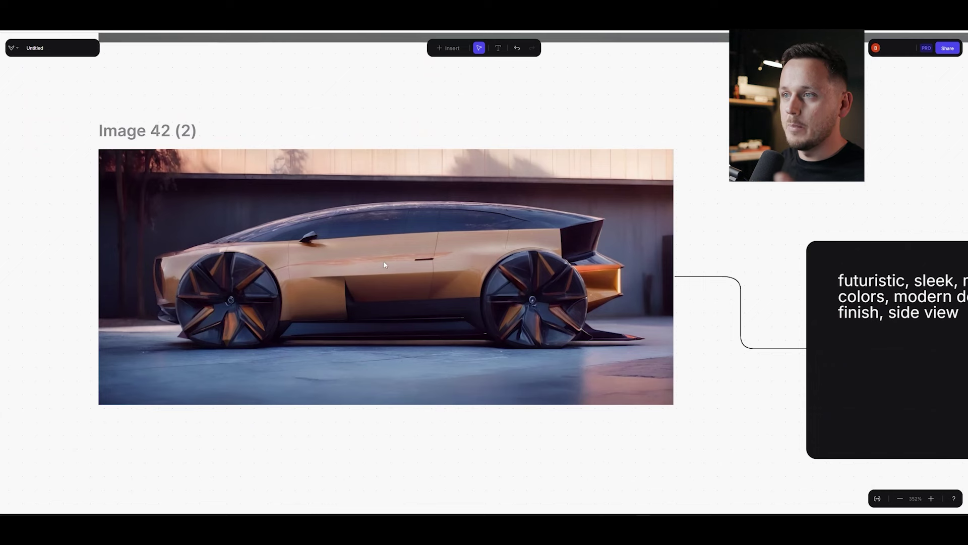
scroll(466, 272, "left", 3)
double_click(467, 272)
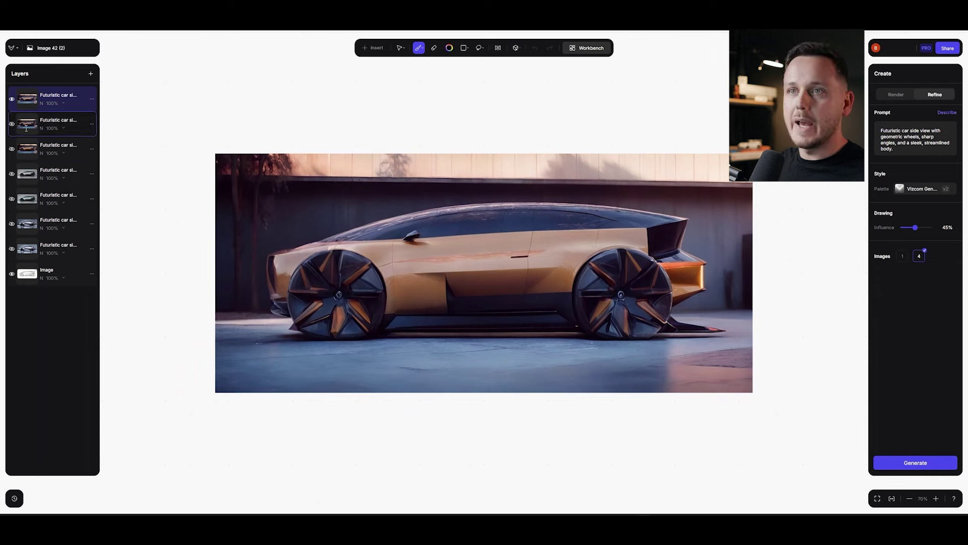
left_click(11, 99)
left_click(11, 251)
left_click(11, 200)
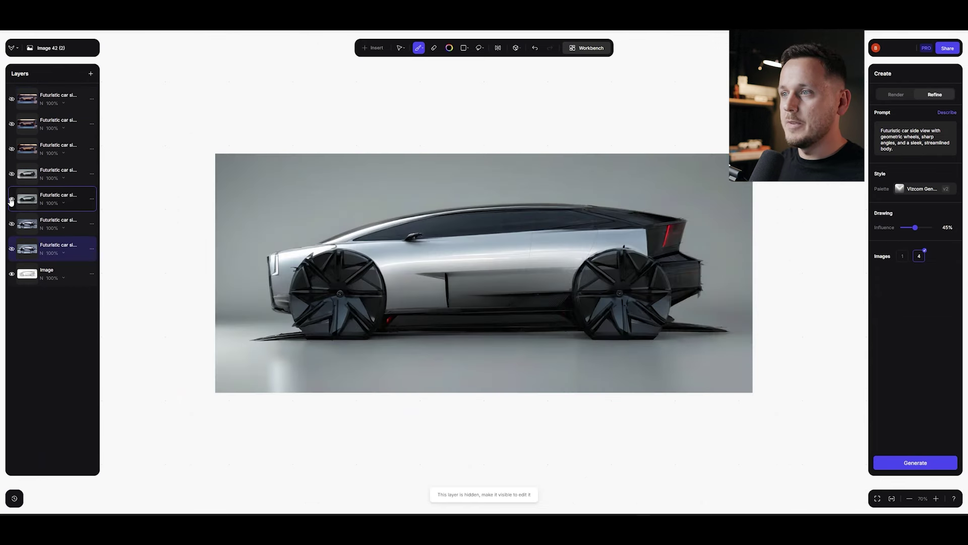
left_click(11, 150)
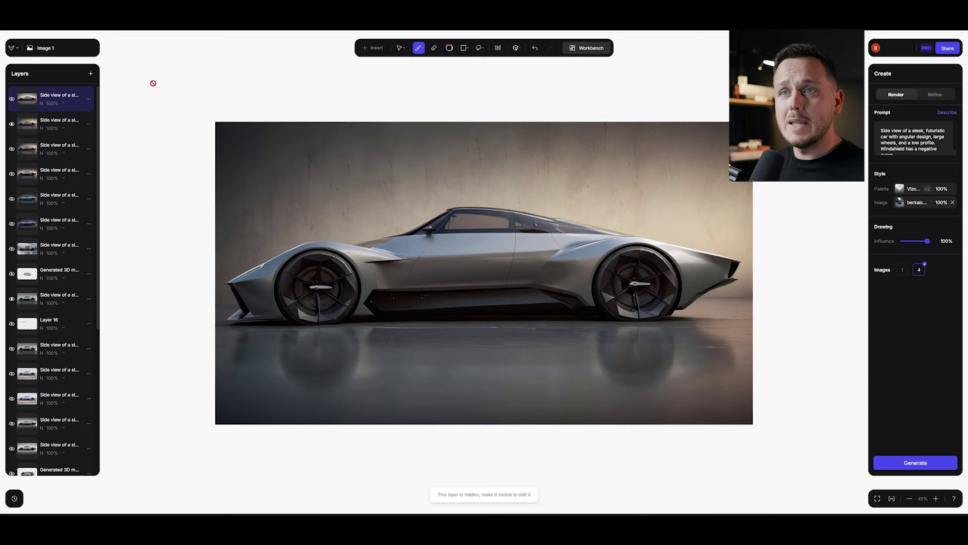
Compare the side-view car renders in Image 1 by toggling layer visibility, and review the layer stack down to the Background.
left_click(12, 99)
left_click(12, 99)
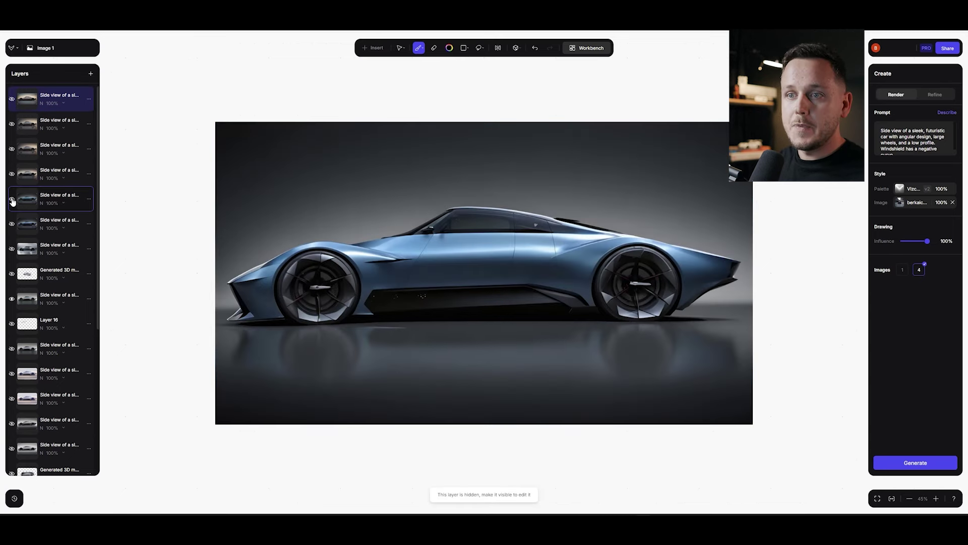
left_click(12, 201)
scroll(23, 206, "down", 5)
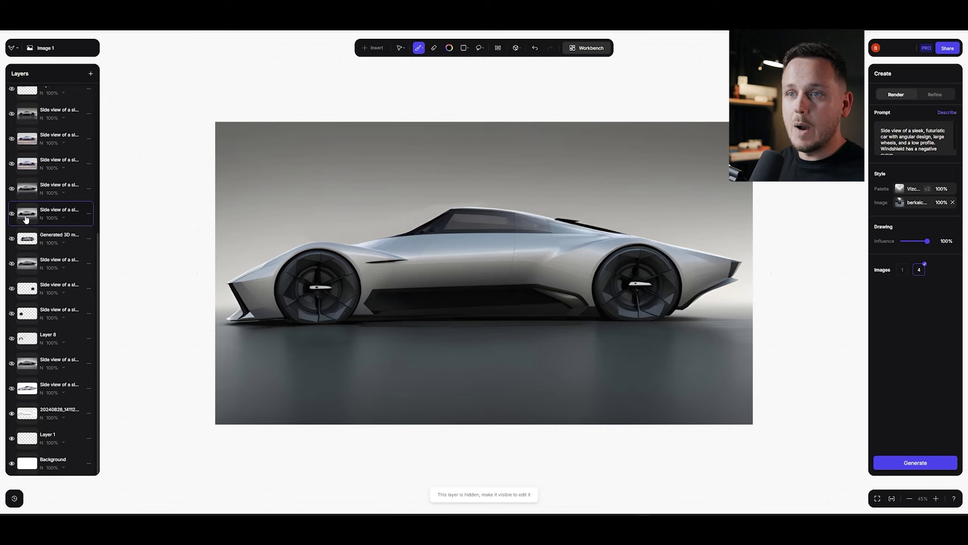
scroll(26, 220, "up", 5)
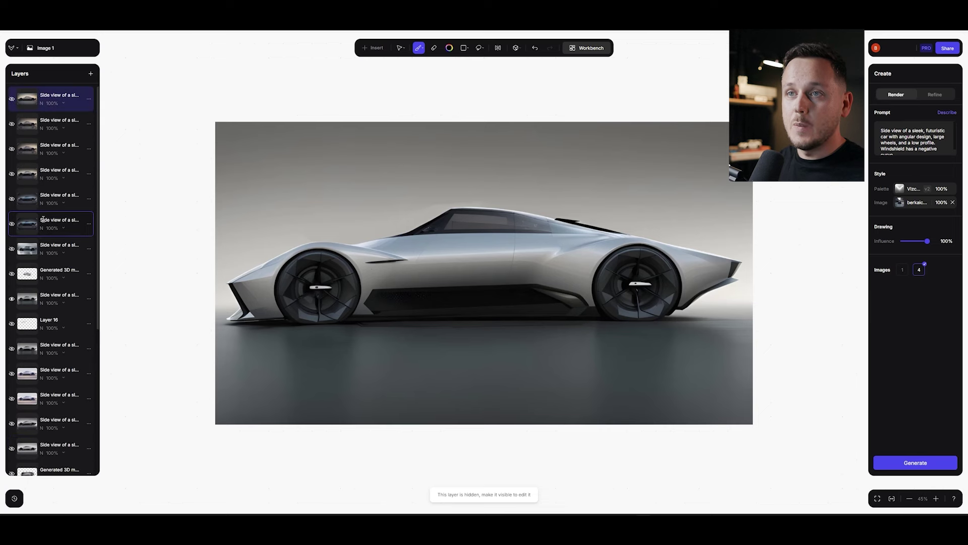
Return to the Workbench and copy all layers of Image 1 onto it.
left_click(587, 47)
right_click(547, 176)
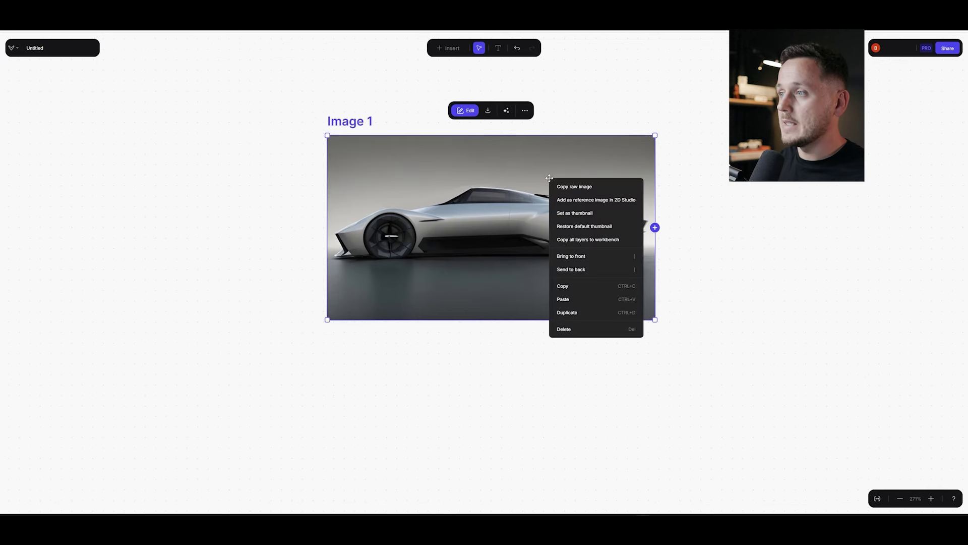
left_click(579, 238)
Survey the copied layers across the Workbench, including sketch, wheel, paint-stroke and render images, and inspect Image 20 with the orange wheel accents up close.
scroll(615, 211, "right", 3)
scroll(252, 136, "down", 5)
scroll(251, 136, "right", 1)
scroll(252, 140, "up", 5)
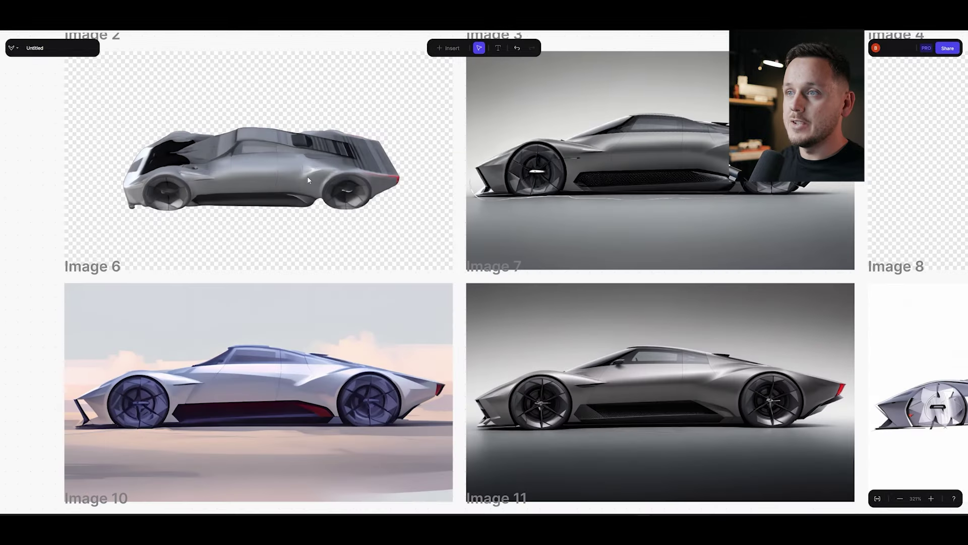
scroll(498, 198, "down", 5)
scroll(613, 241, "up", 2)
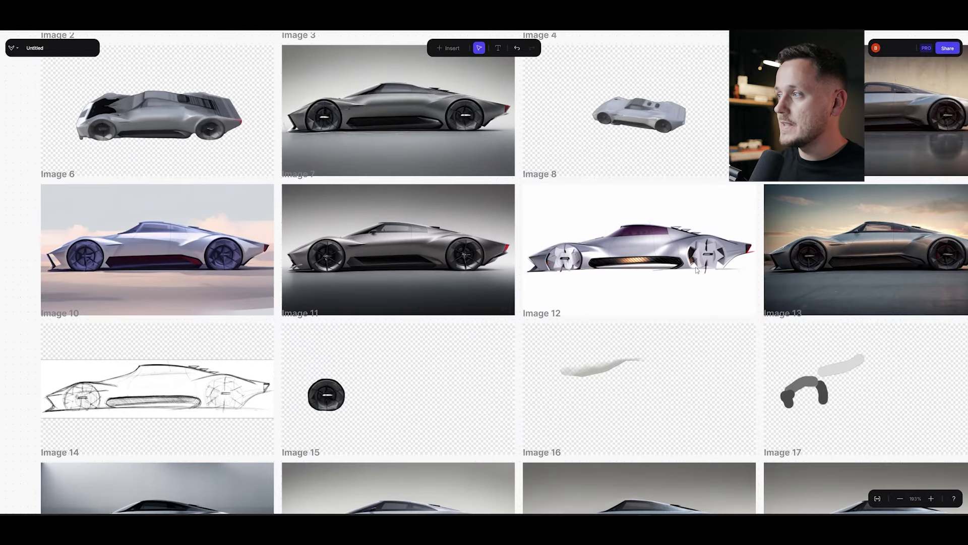
scroll(696, 271, "right", 2)
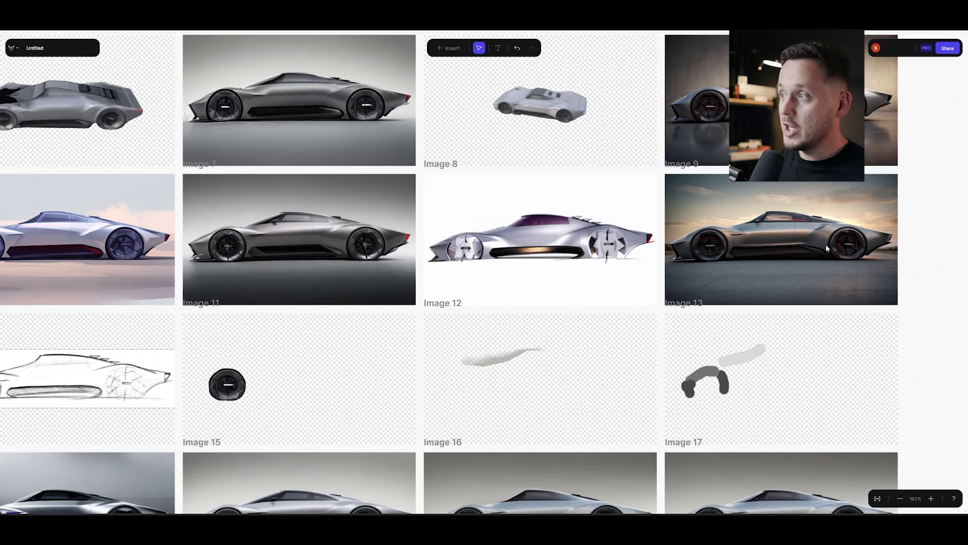
scroll(789, 255, "down", 2)
scroll(506, 295, "down", 3)
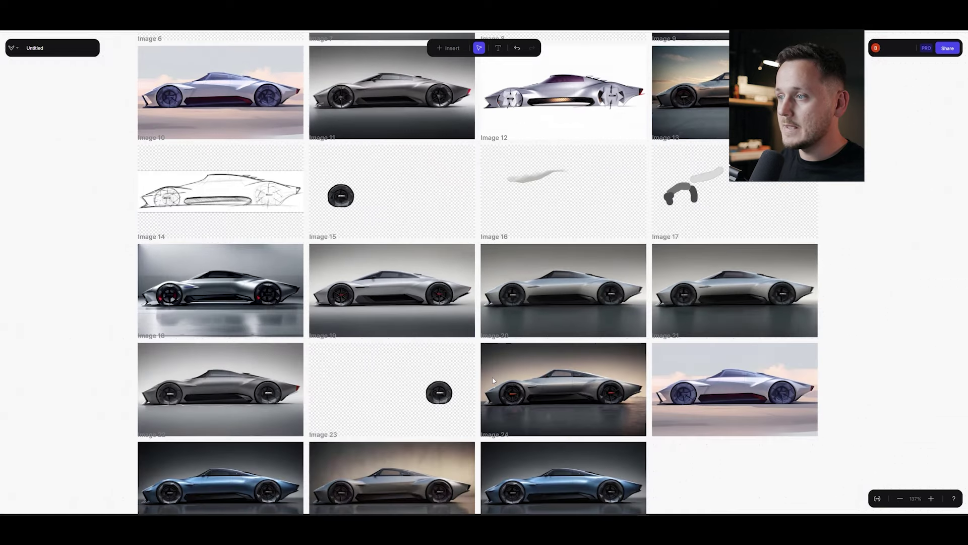
scroll(559, 283, "up", 5)
scroll(559, 282, "up", 2)
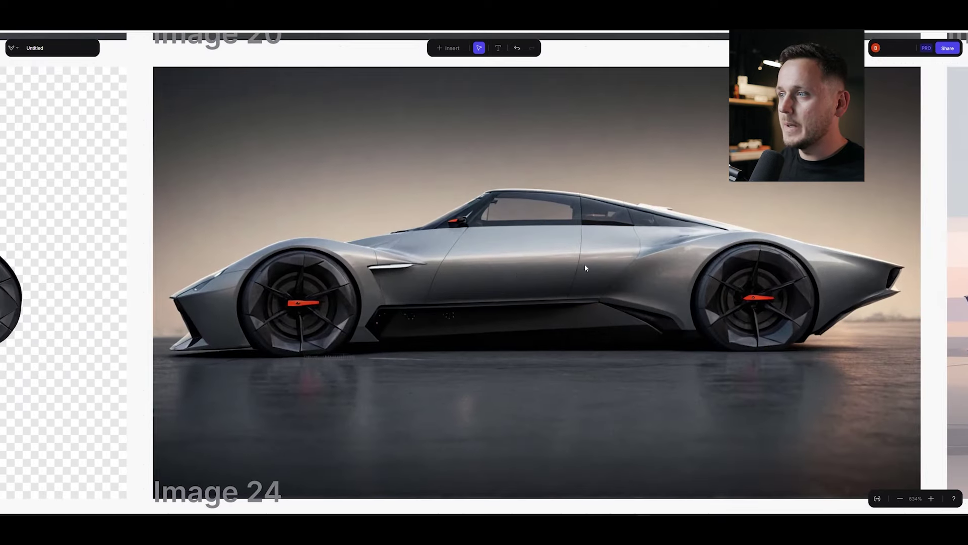